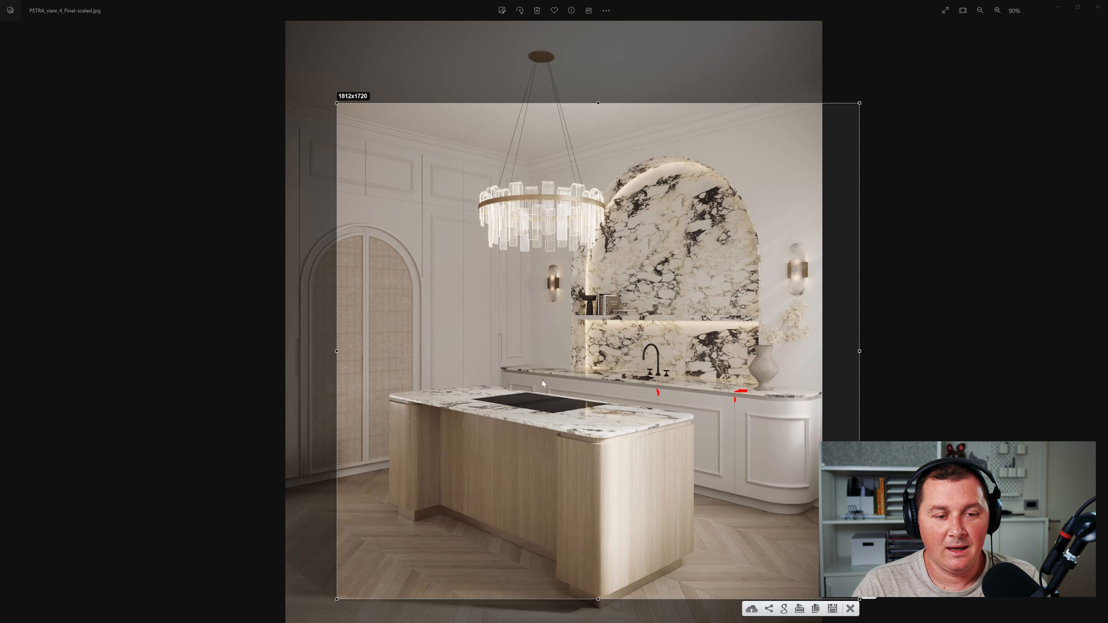
Mark the cabinet divisions and end points along the back counter of the kitchen reference image with red strokes
drag(542, 375, 504, 373)
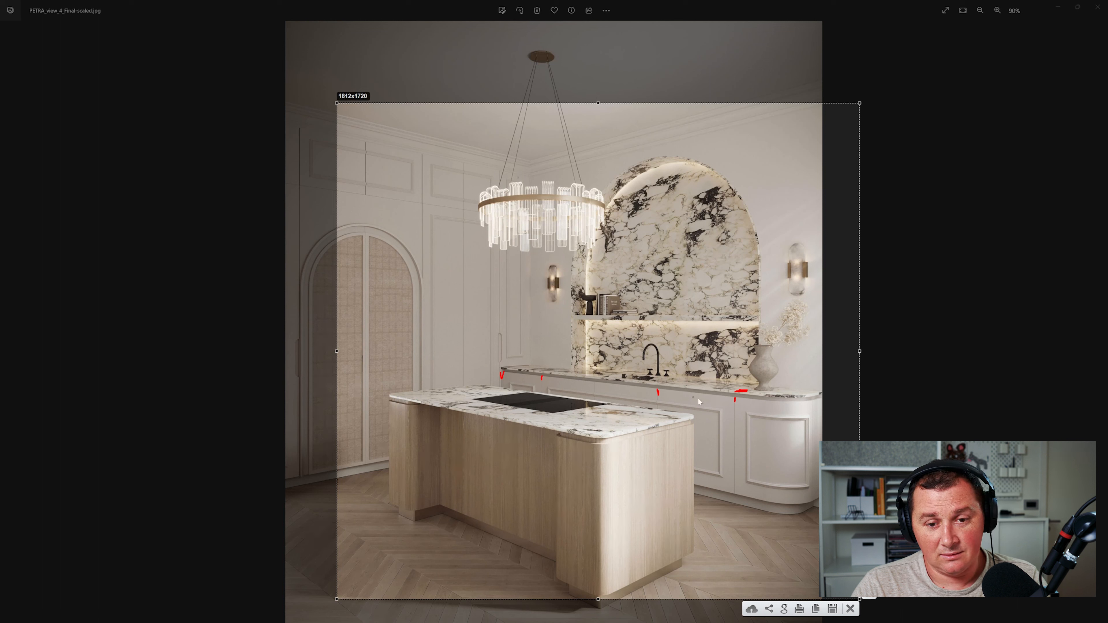
drag(504, 379, 502, 374)
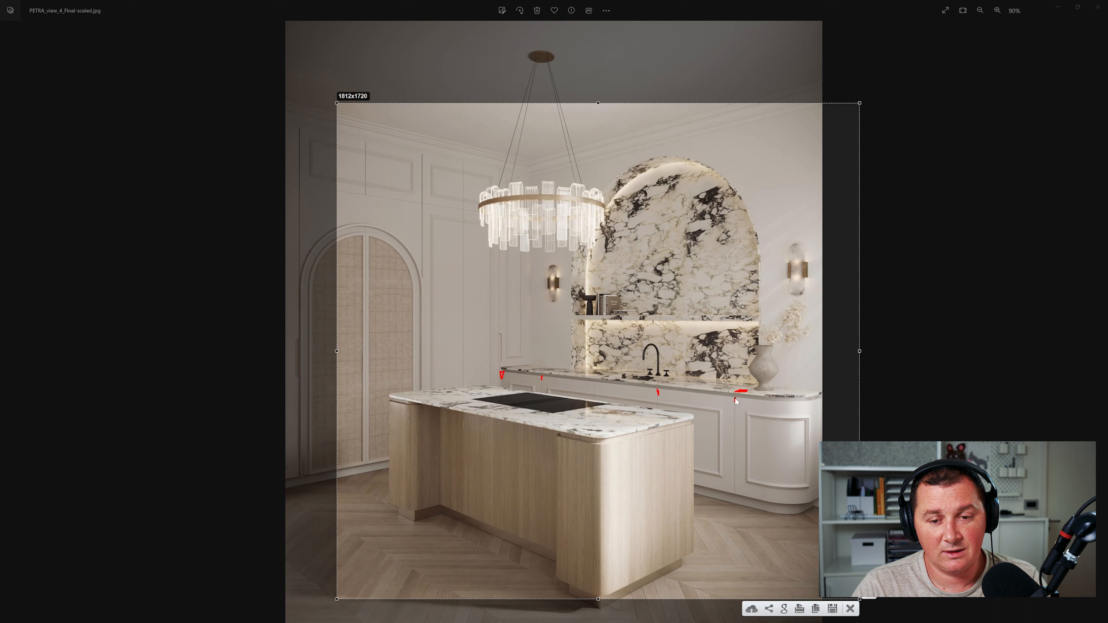
drag(735, 399, 816, 404)
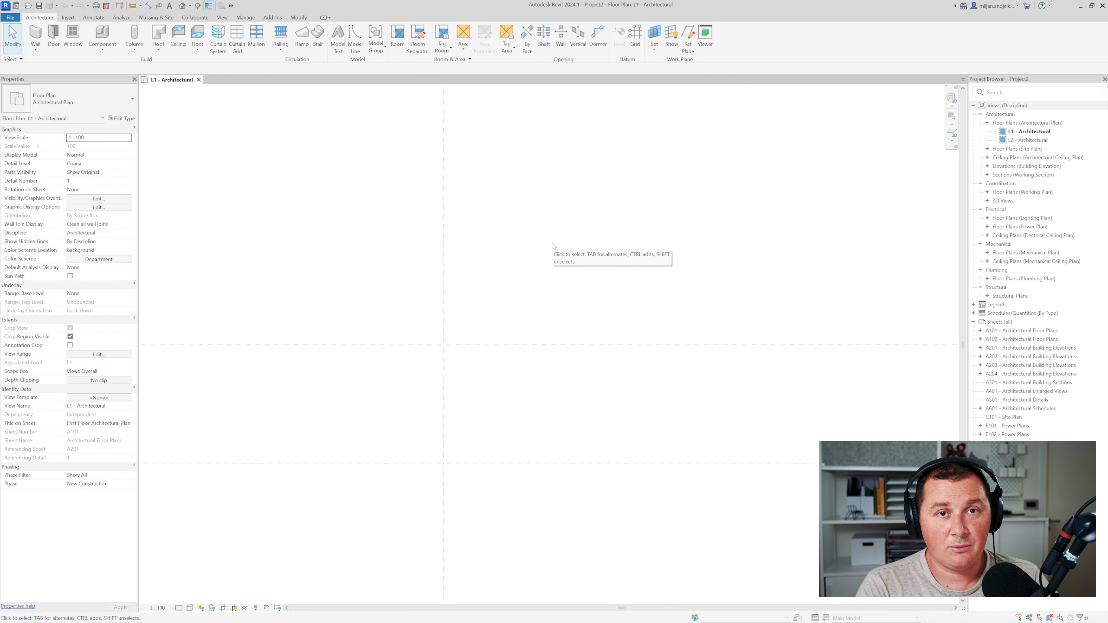
Set up a new Generic - 200mm wall with its top constraint up to level L2 and Finish Face: Interior as location line
key(w)
key(a)
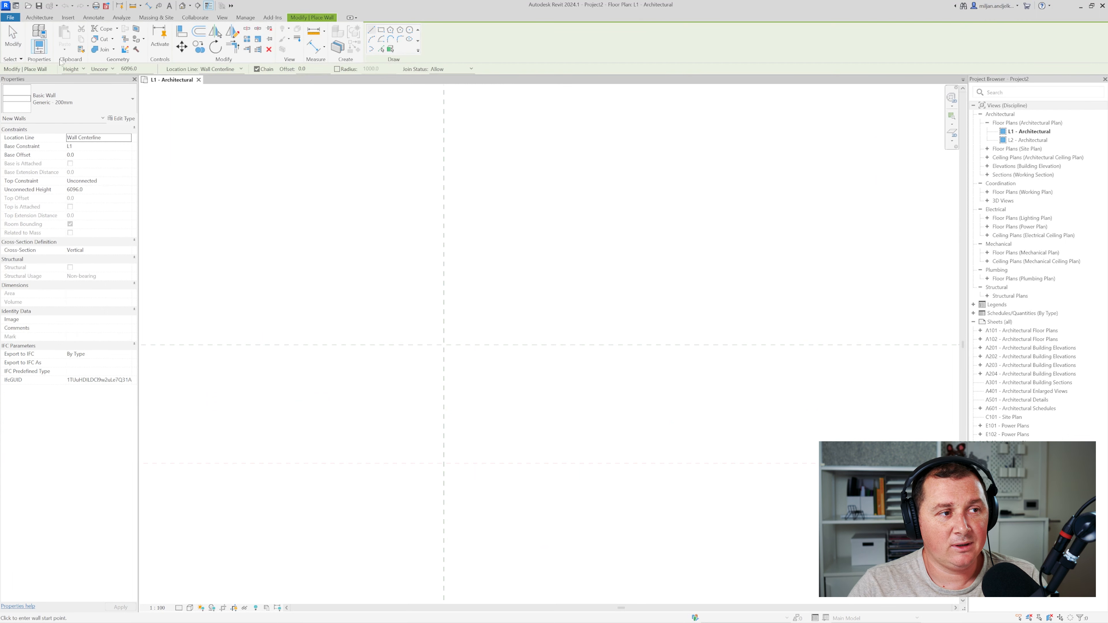
click(131, 180)
click(128, 181)
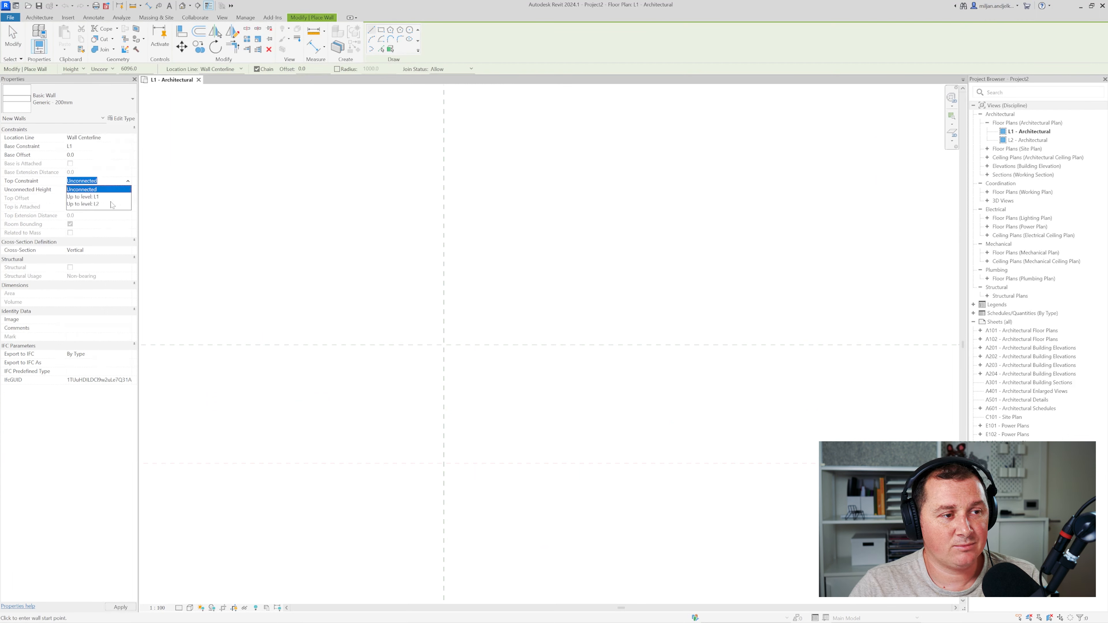
click(98, 204)
click(241, 70)
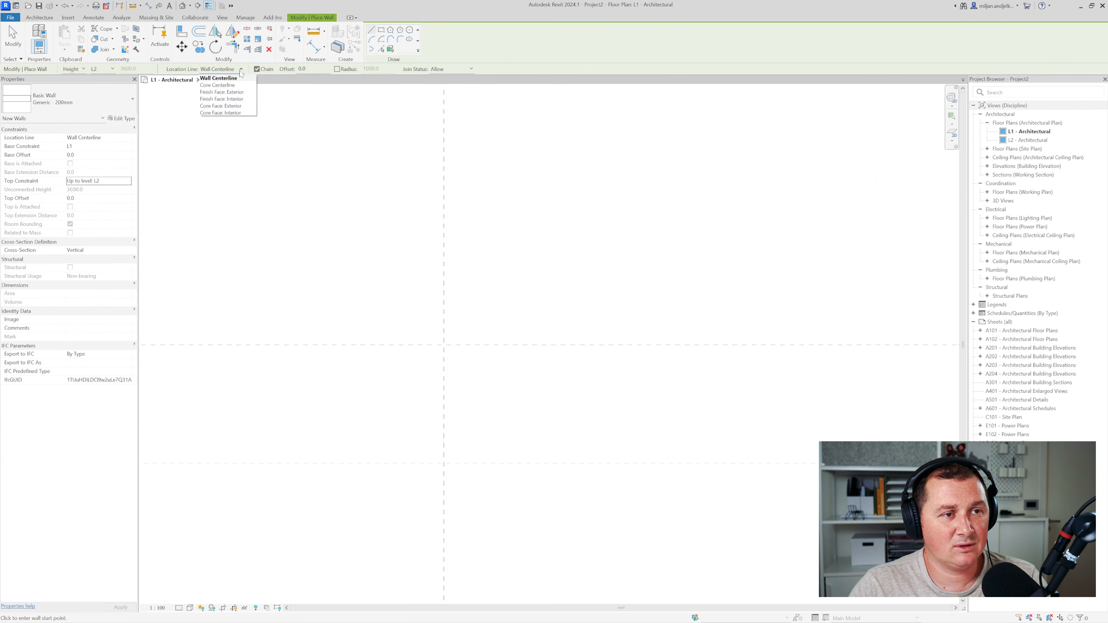
click(225, 99)
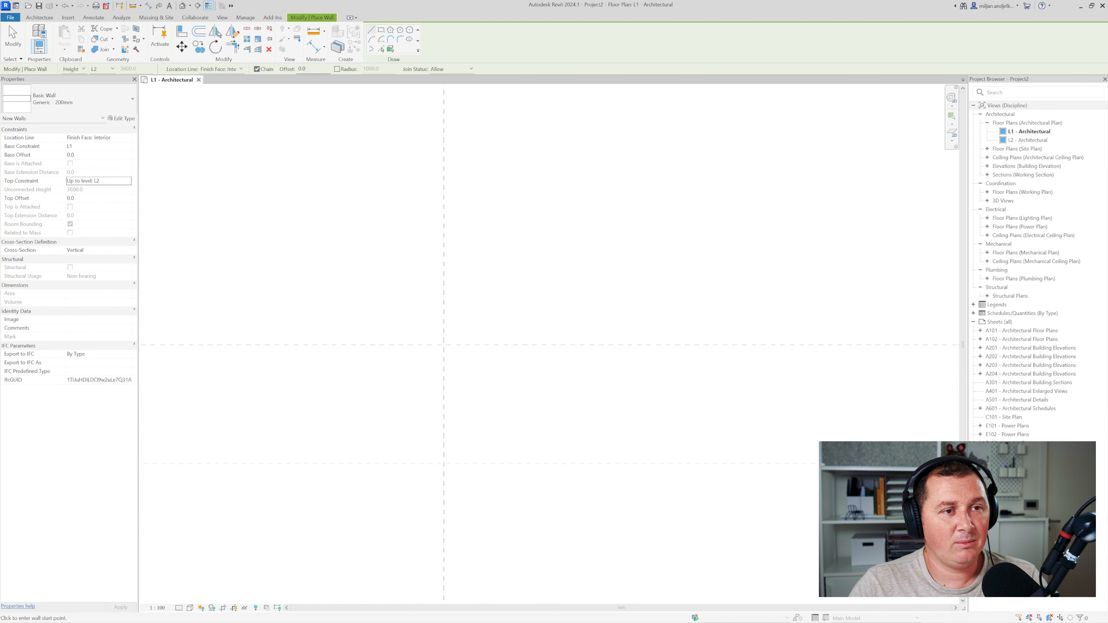
Draw a horizontal wall about 4800 mm long from the reference plane intersection with a 600 mm offset
key(Return)
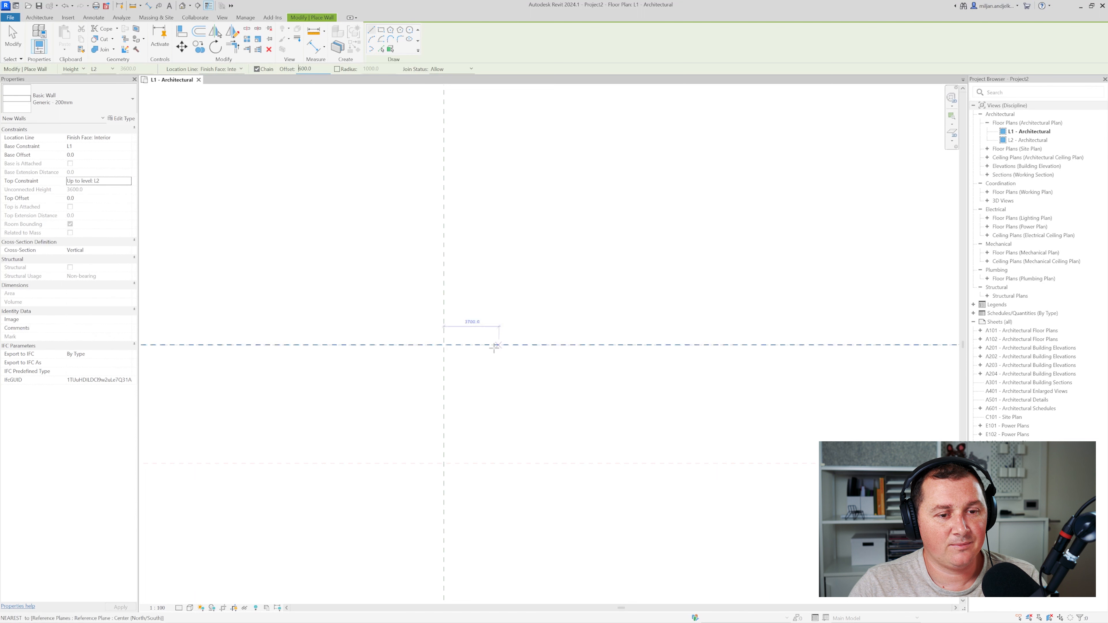
click(444, 345)
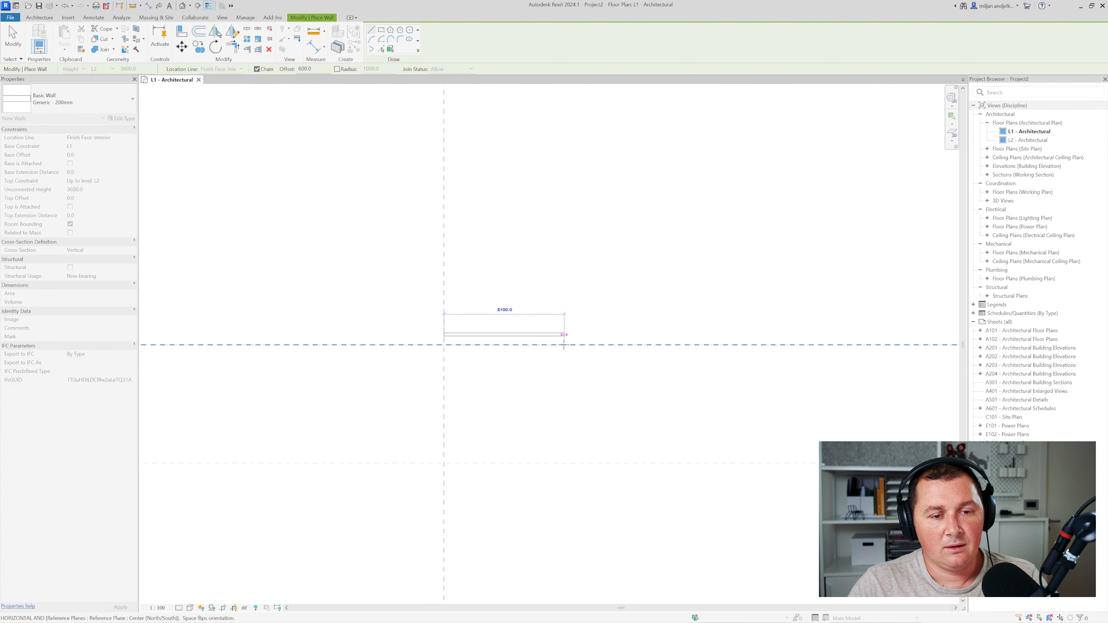
click(516, 349)
scroll(519, 371, up, 2)
right_click(502, 351)
click(520, 356)
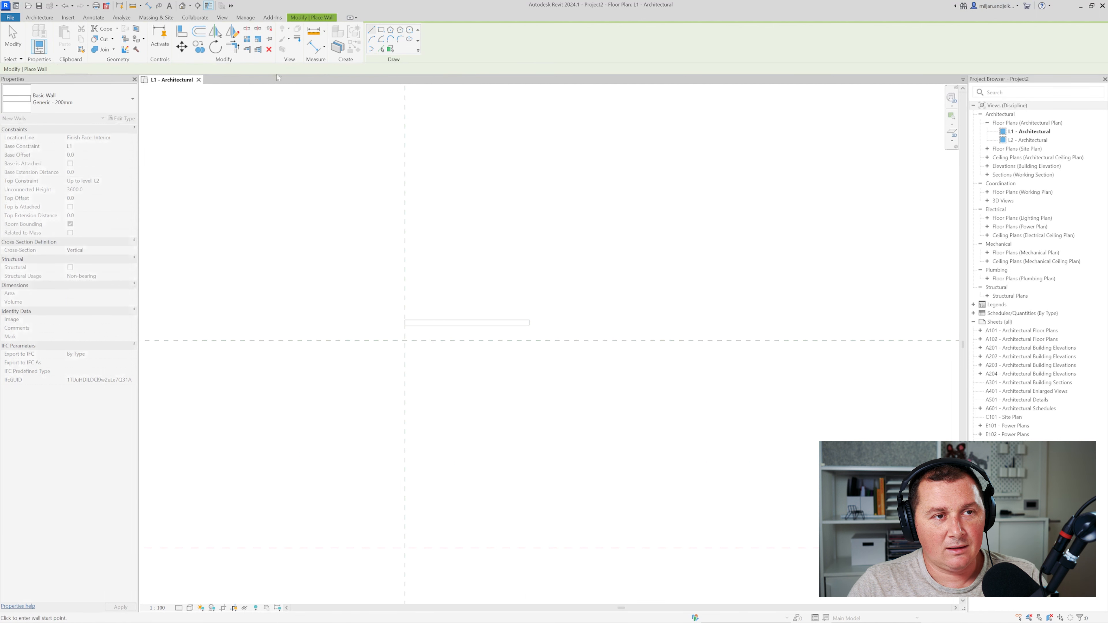
Draw a vertical wall about 4800 mm long with zero offset, down from the horizontal wall's left inner corner
click(405, 325)
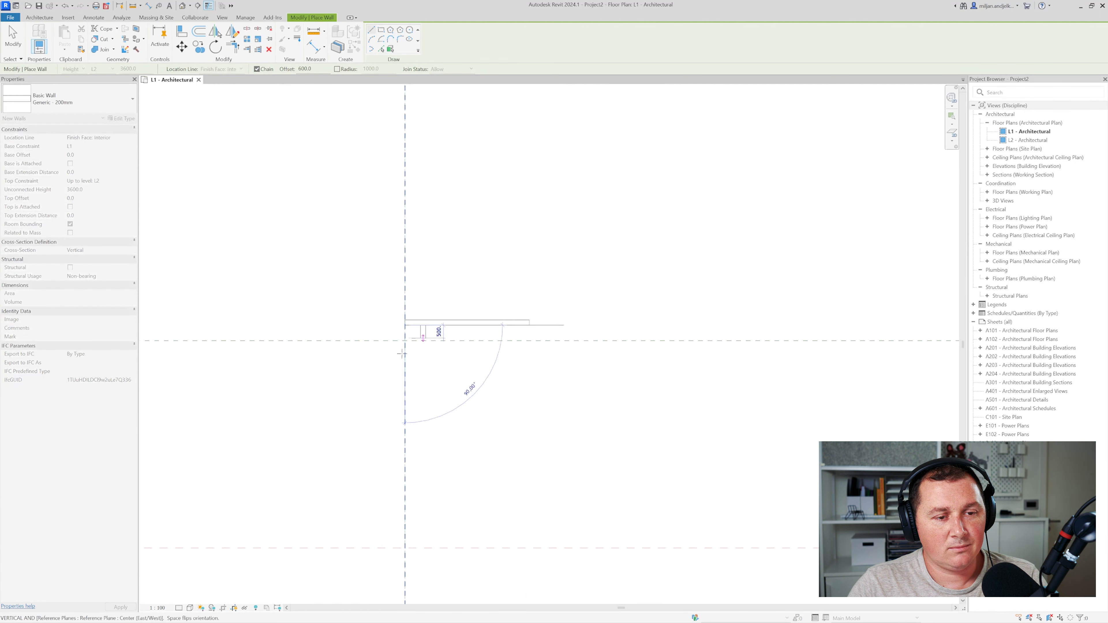
key(Escape)
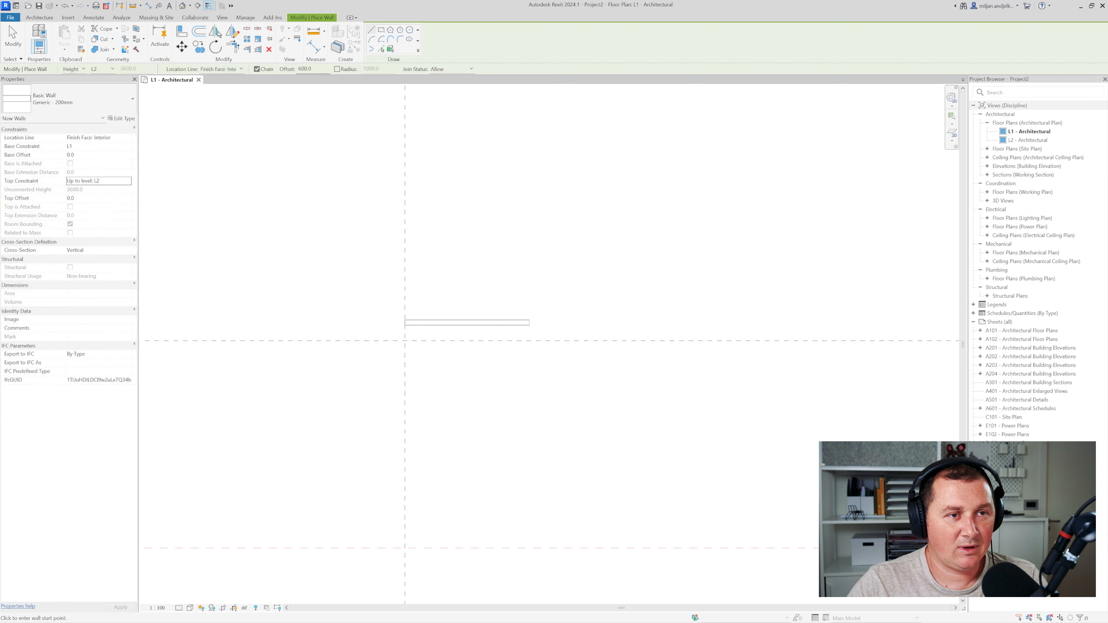
click(405, 324)
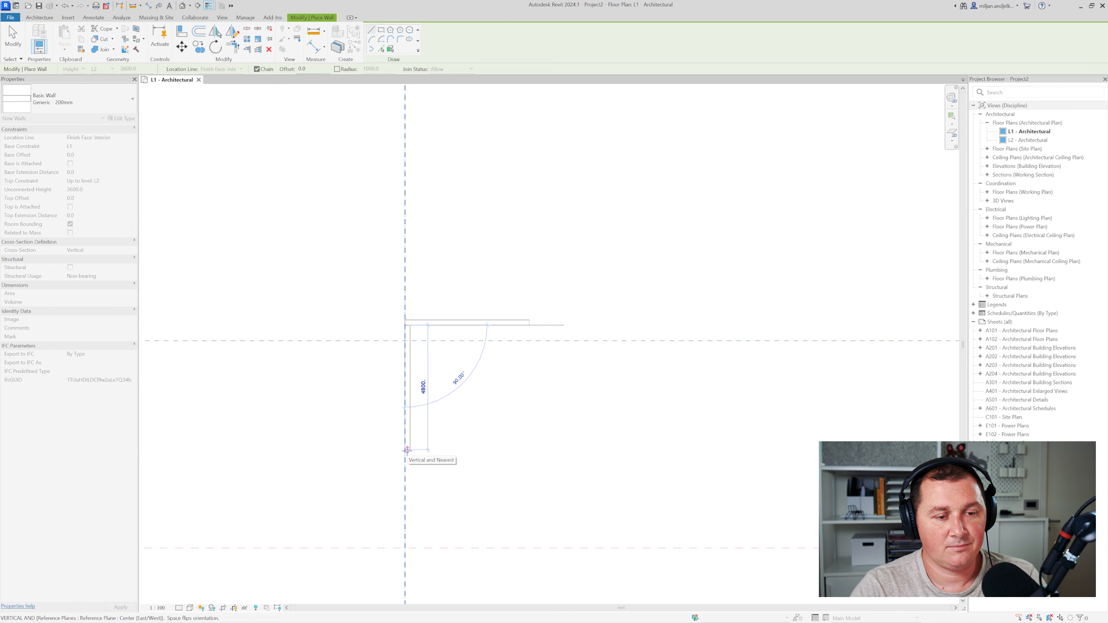
click(405, 450)
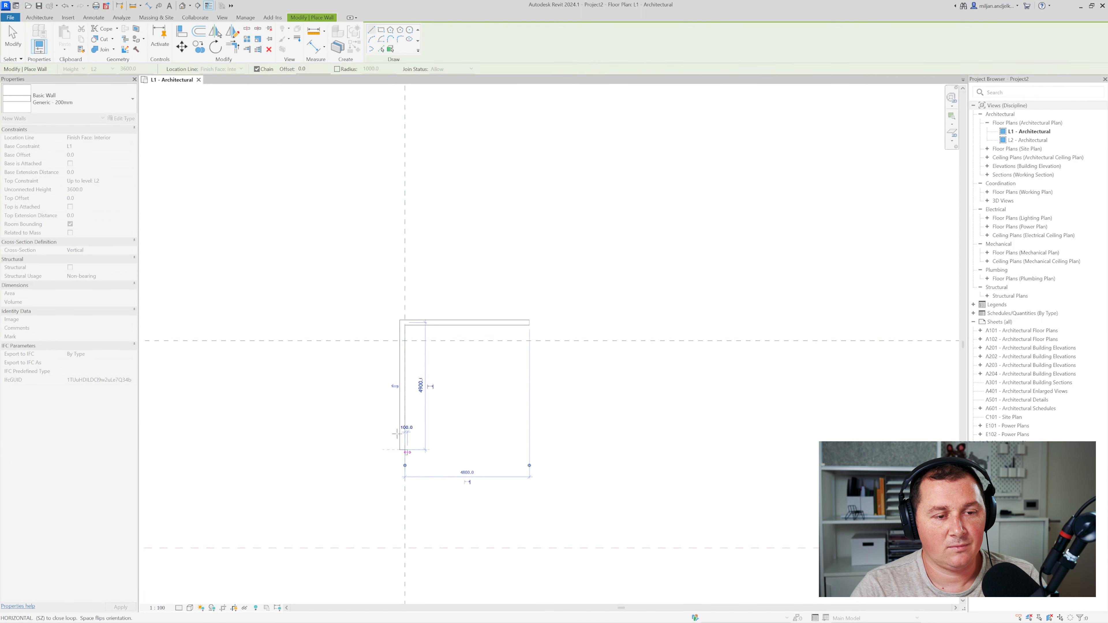
key(Escape)
key(Escape)
Open the default 3D view and hide all annotation categories in it
click(189, 6)
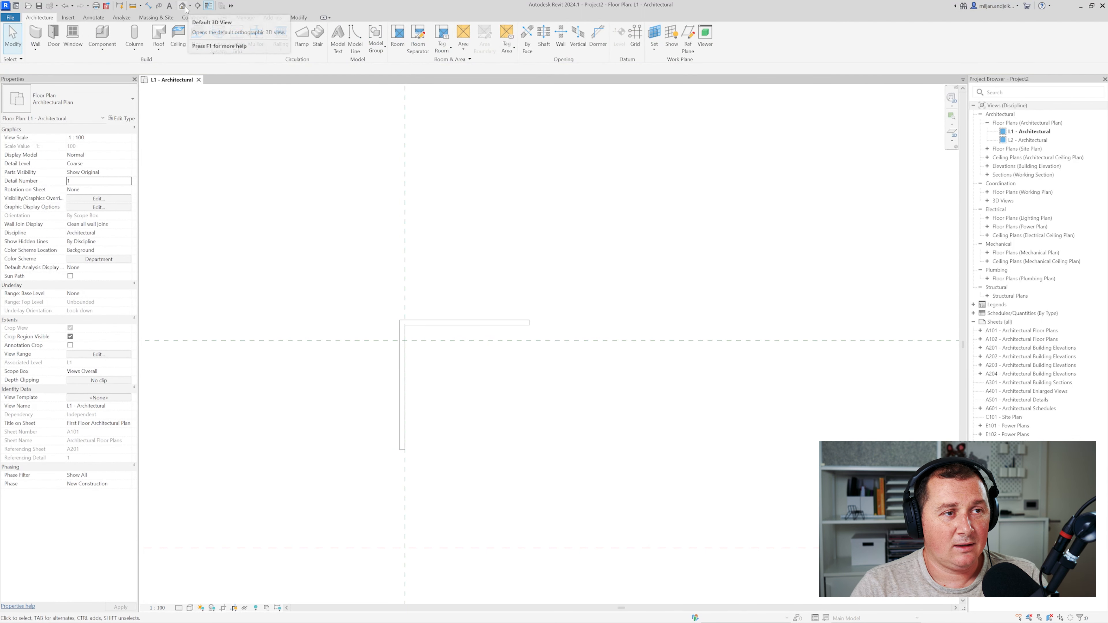
click(207, 22)
drag(205, 81, 151, 80)
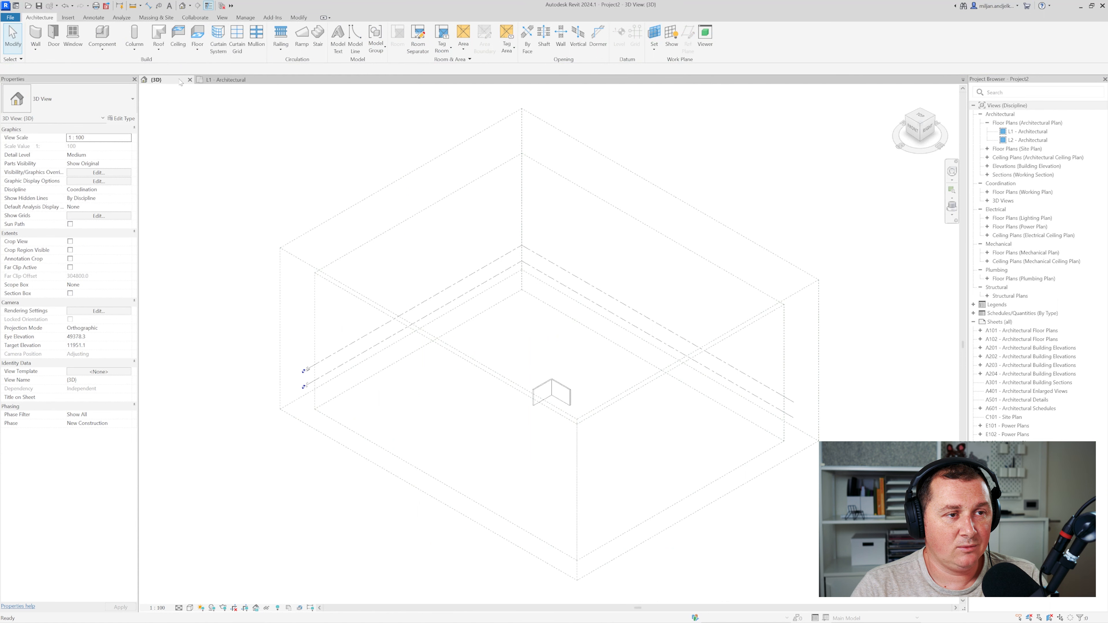
click(99, 173)
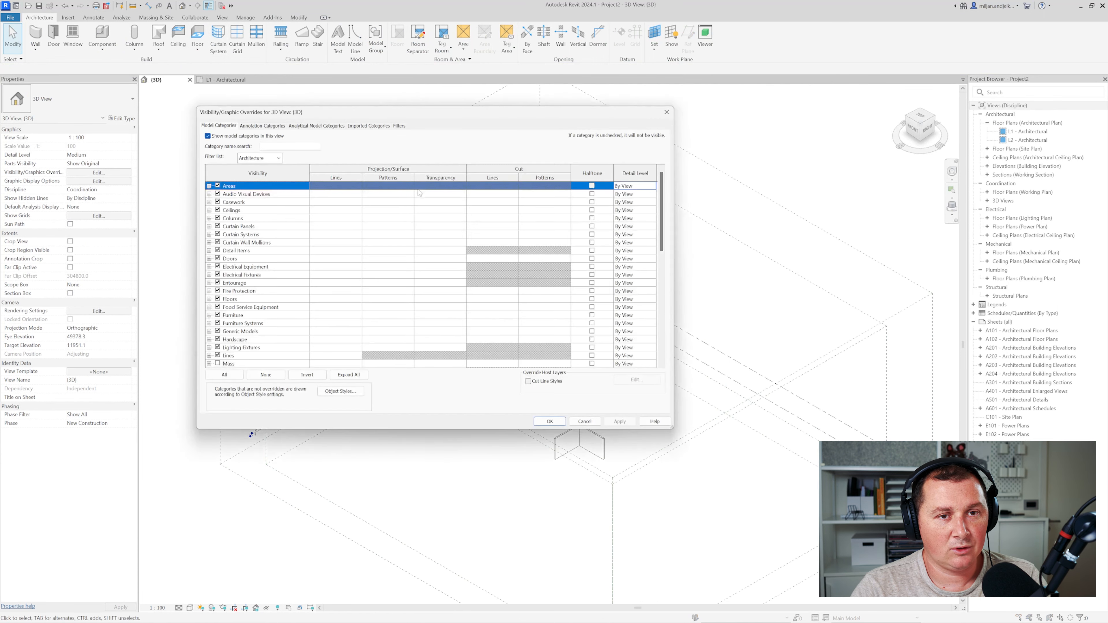
click(262, 126)
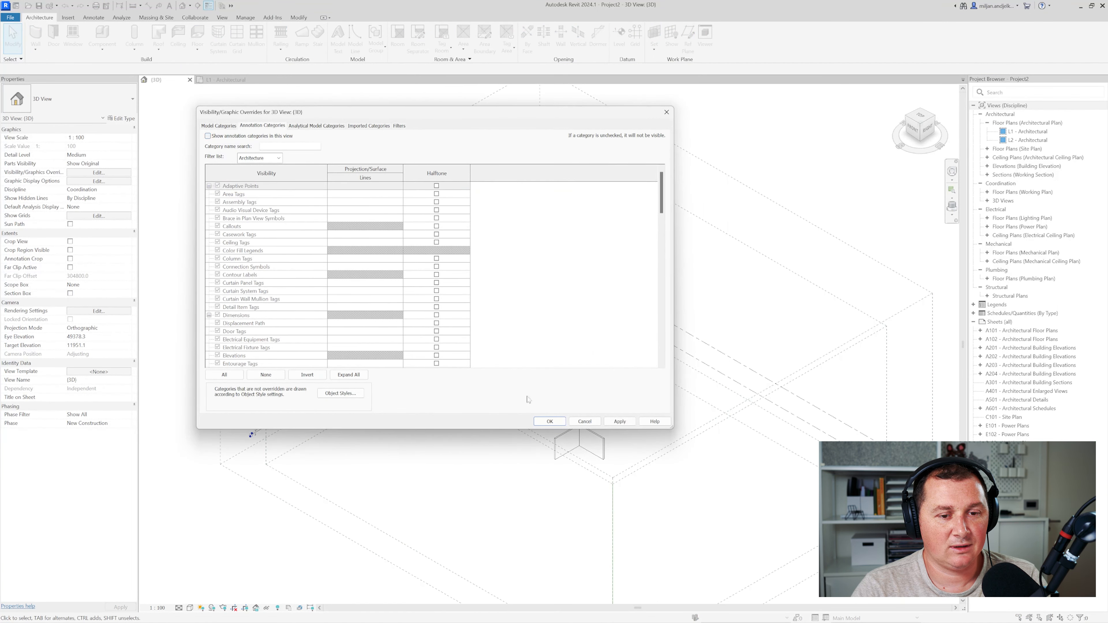
click(550, 421)
scroll(543, 424, up, 4)
middle_drag(544, 425, 542, 427)
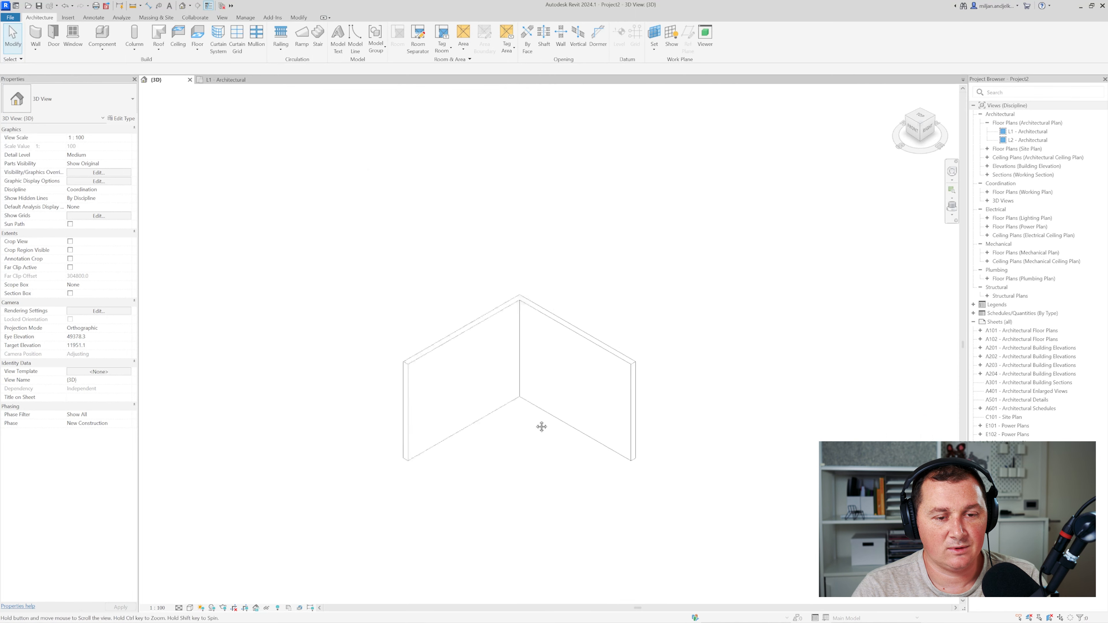
Start a rectangular floor in the L1 - Architectural plan and rename its floor type to Generic - 300 mm
click(226, 80)
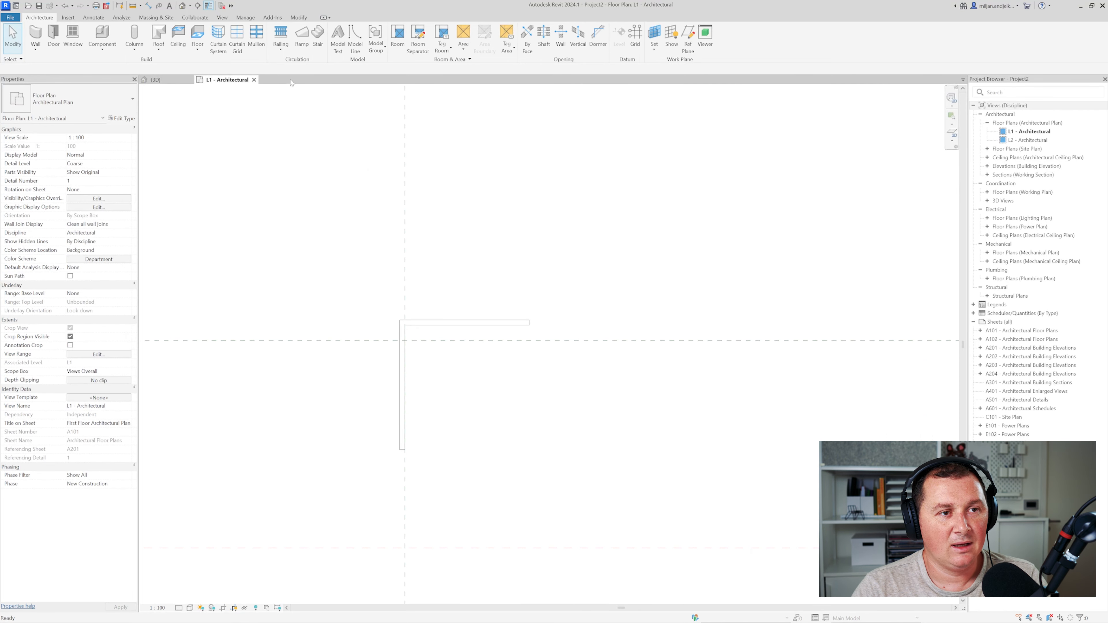
click(197, 34)
click(446, 30)
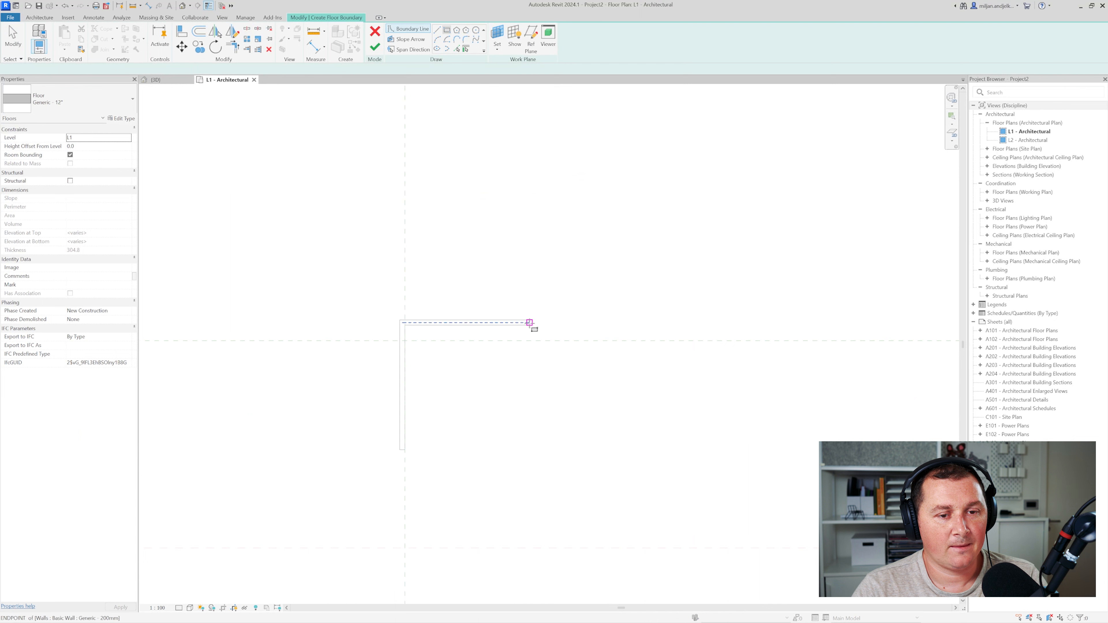
click(121, 119)
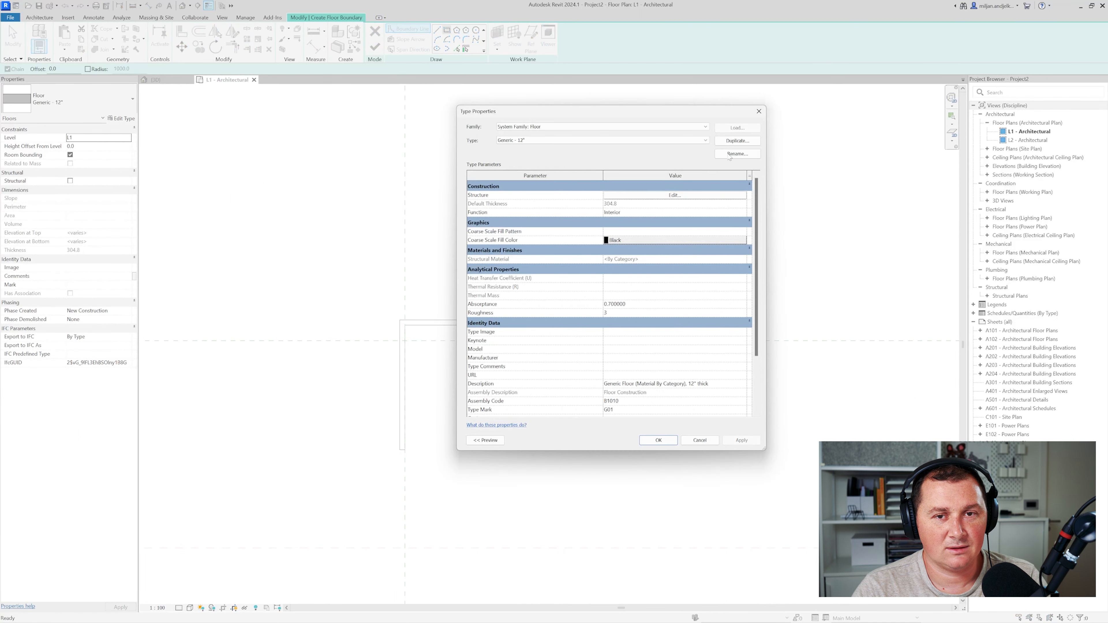
click(738, 154)
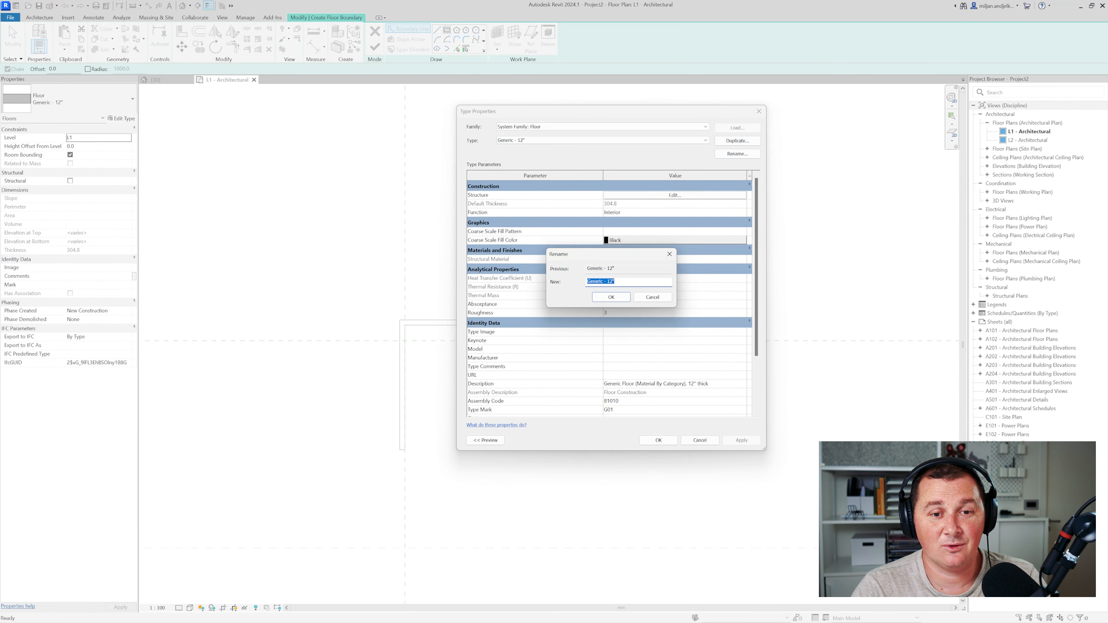
key(BackSpace)
key(BackSpace)
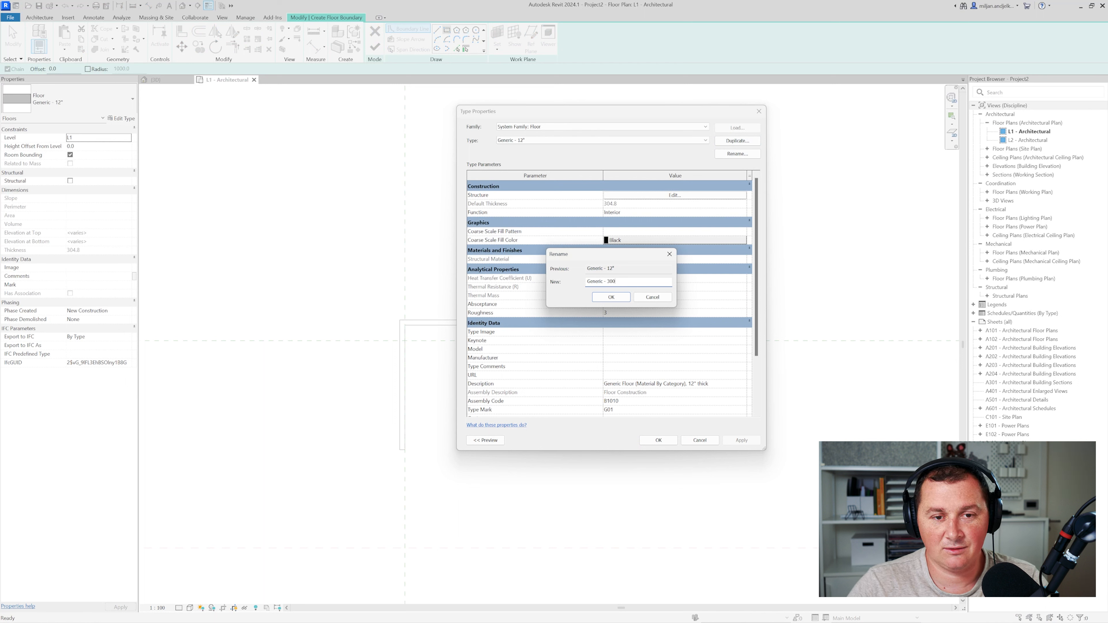
click(606, 298)
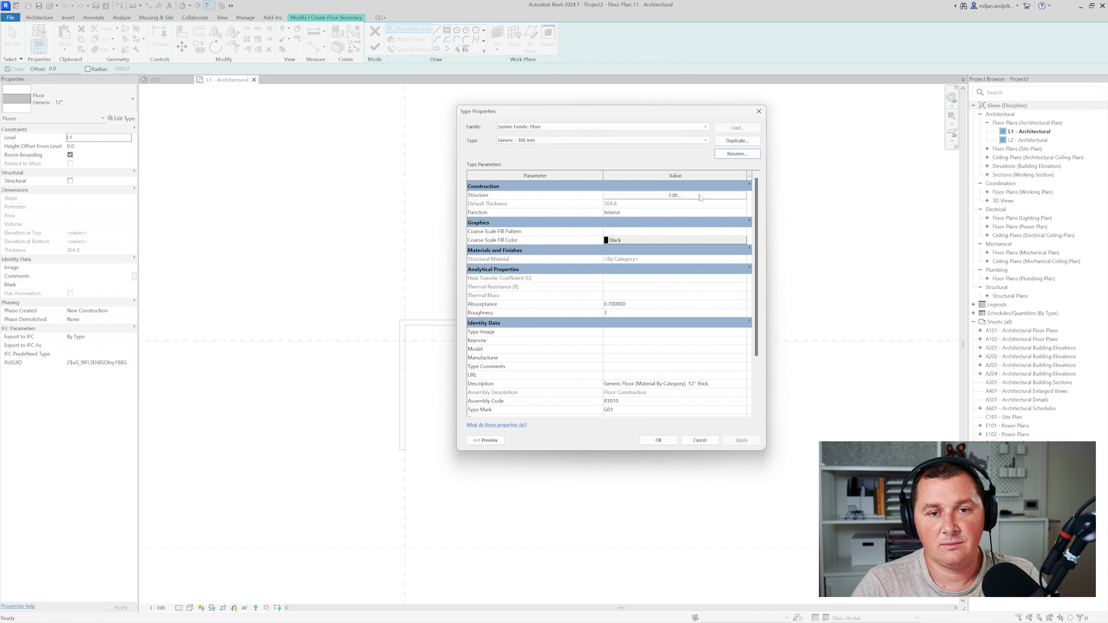
Set the structural layer thickness of the floor type to 300 mm
click(701, 197)
click(607, 202)
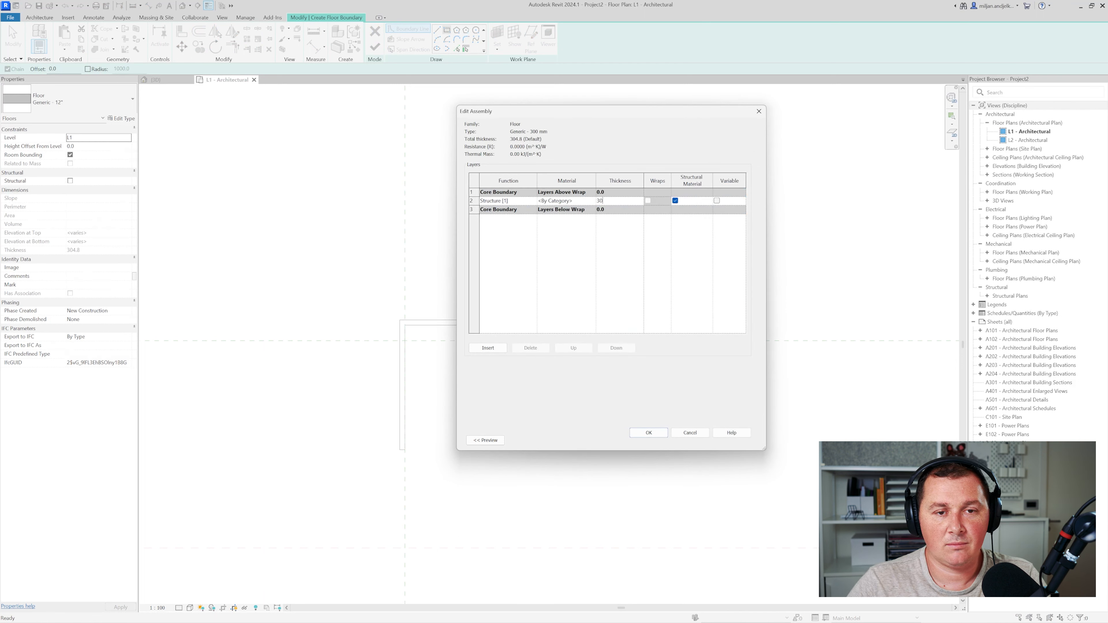
text(300)
click(649, 432)
click(659, 441)
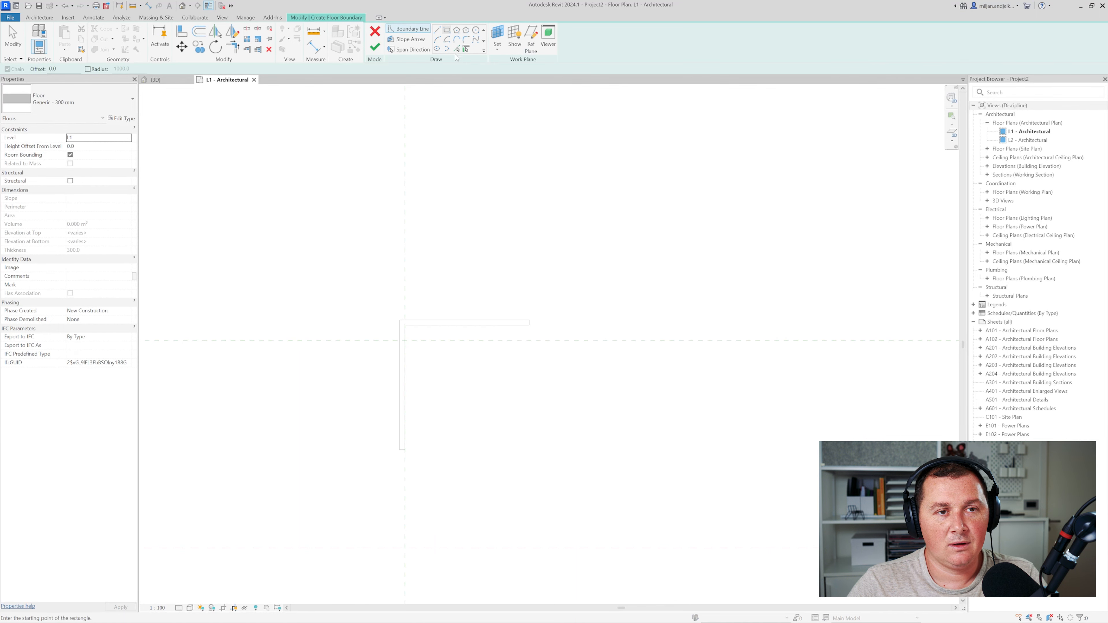
Draw the rectangular floor boundary between the outer ends of the two walls, finish the floor and check it in 3D
click(529, 321)
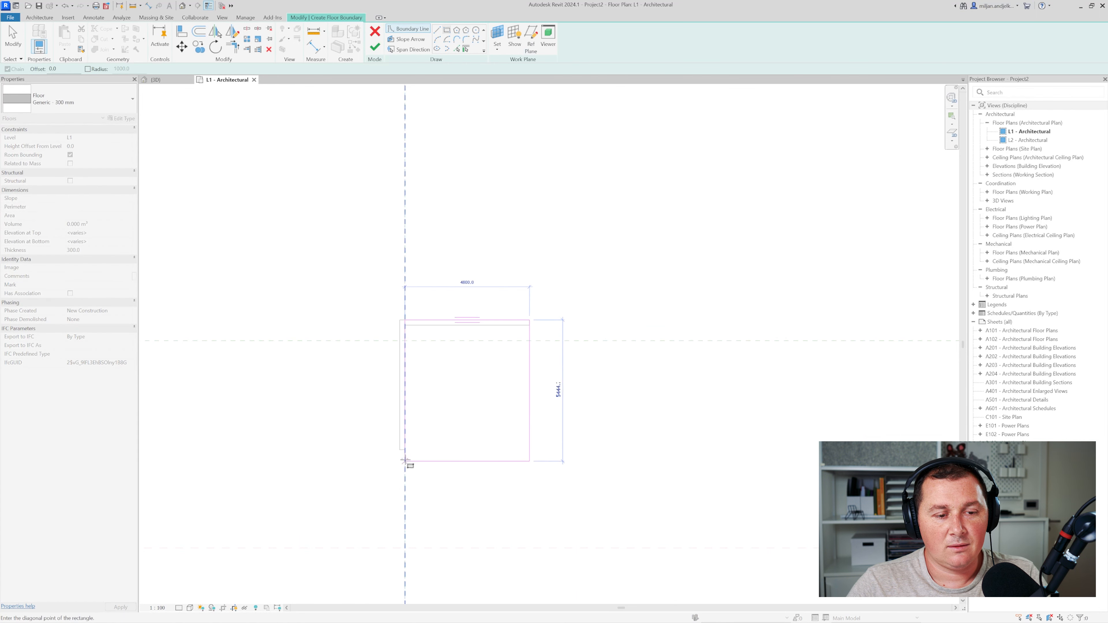
click(399, 449)
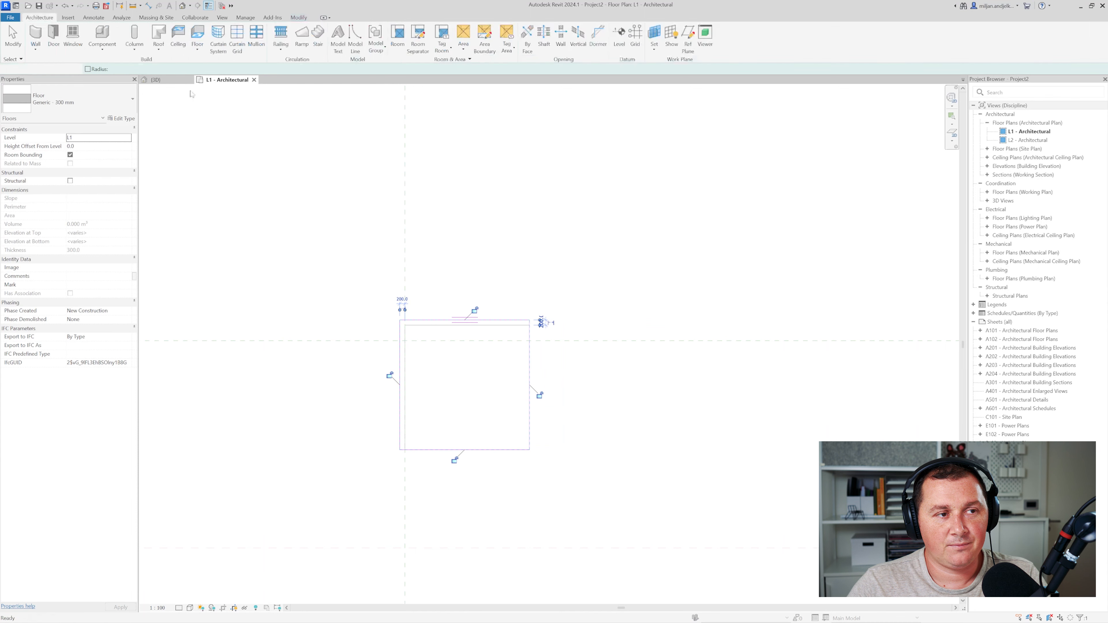
click(375, 47)
key(ctrl+Tab)
click(342, 503)
shift+middle_drag(342, 503, 399, 517)
key(ctrl+Tab)
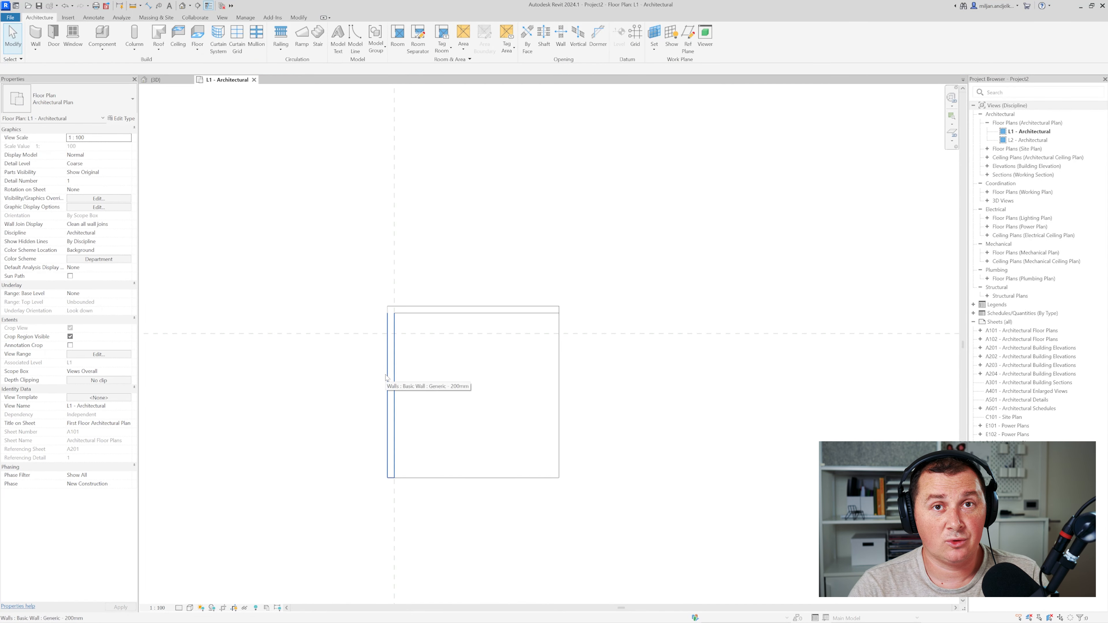
Start an in-place component in the Casework category and accept the default name
scroll(491, 388, up, 3)
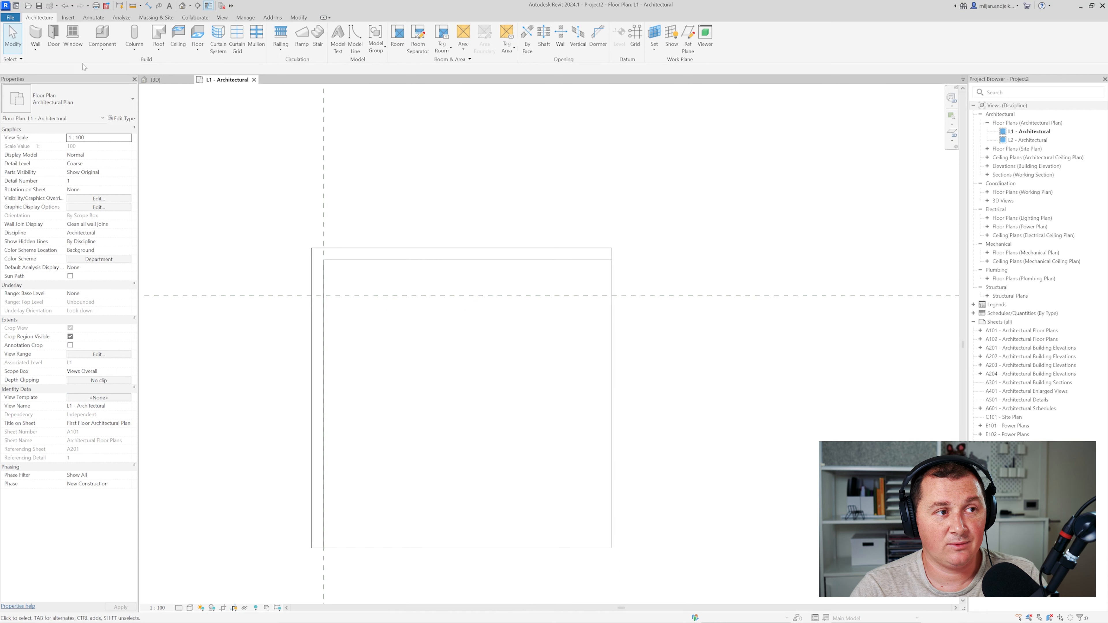
click(102, 50)
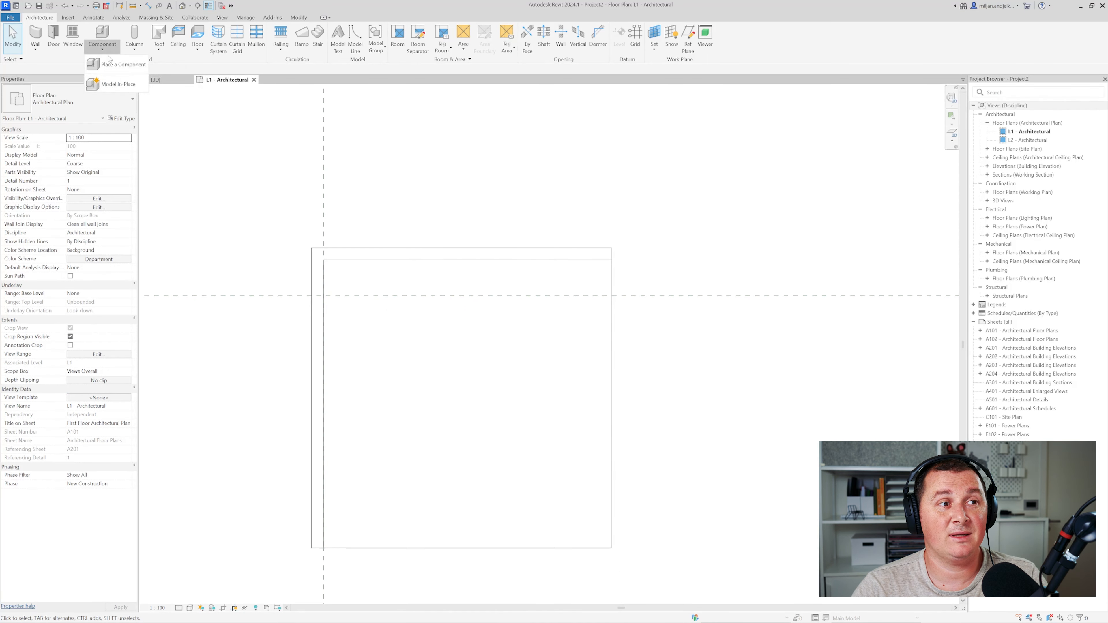
click(120, 84)
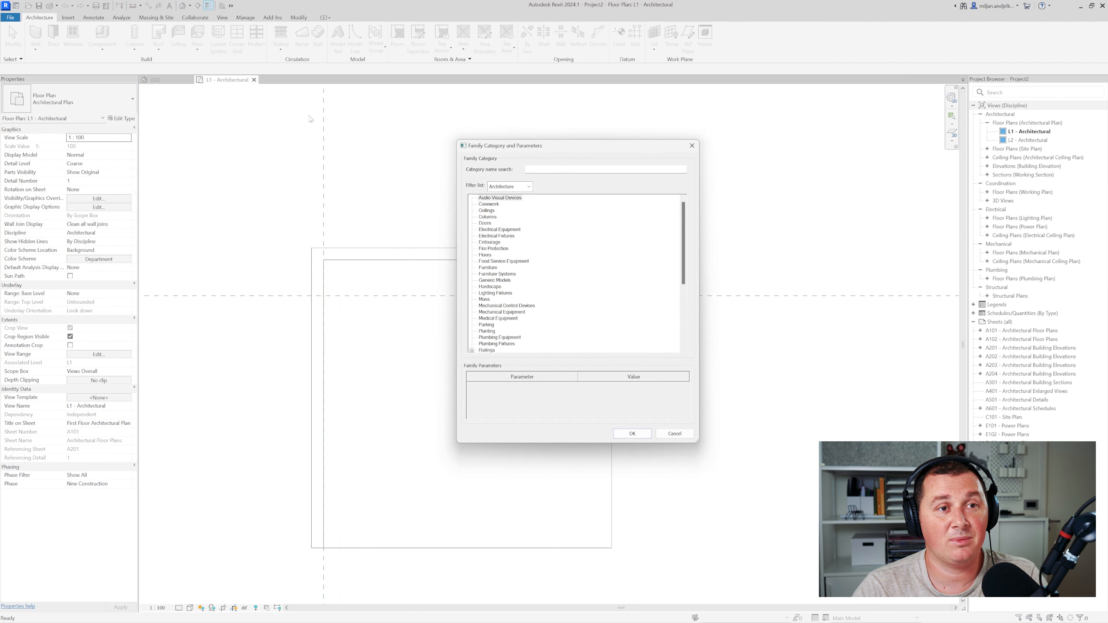
click(489, 204)
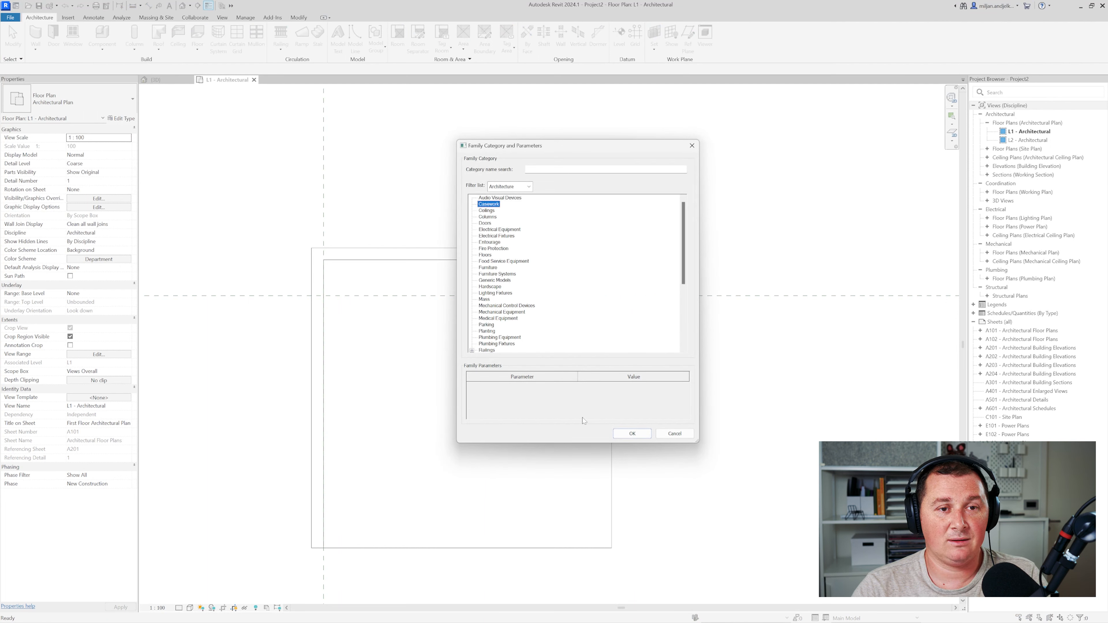
click(630, 435)
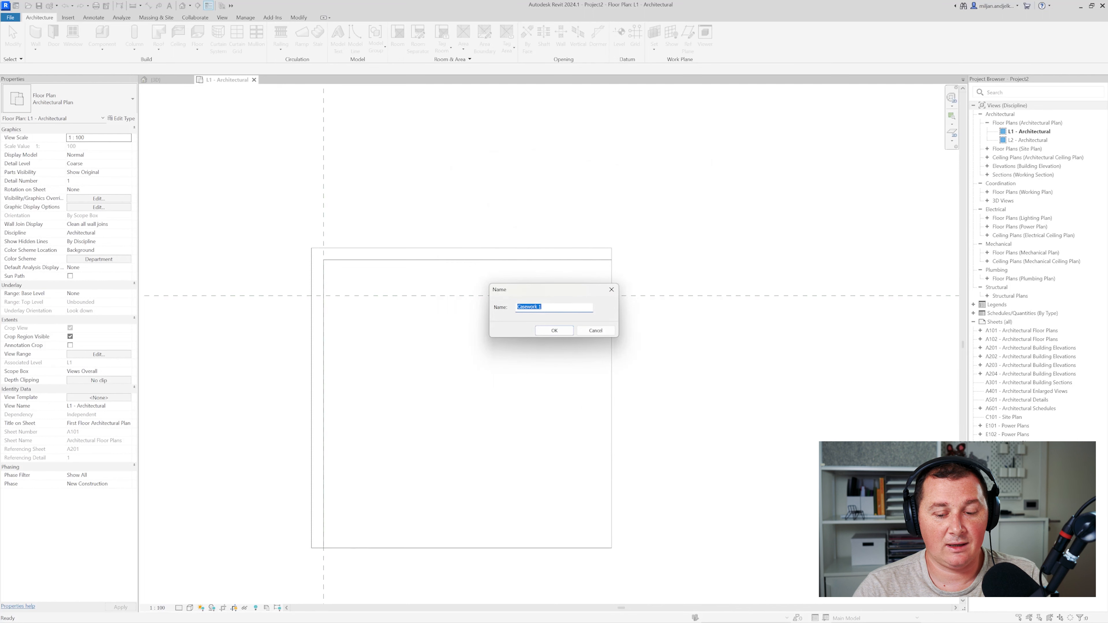
key(Return)
Start an extrusion and pick guide lines from the horizontal reference plane and both walls, using offsets of 2850 and 250 mm
click(74, 38)
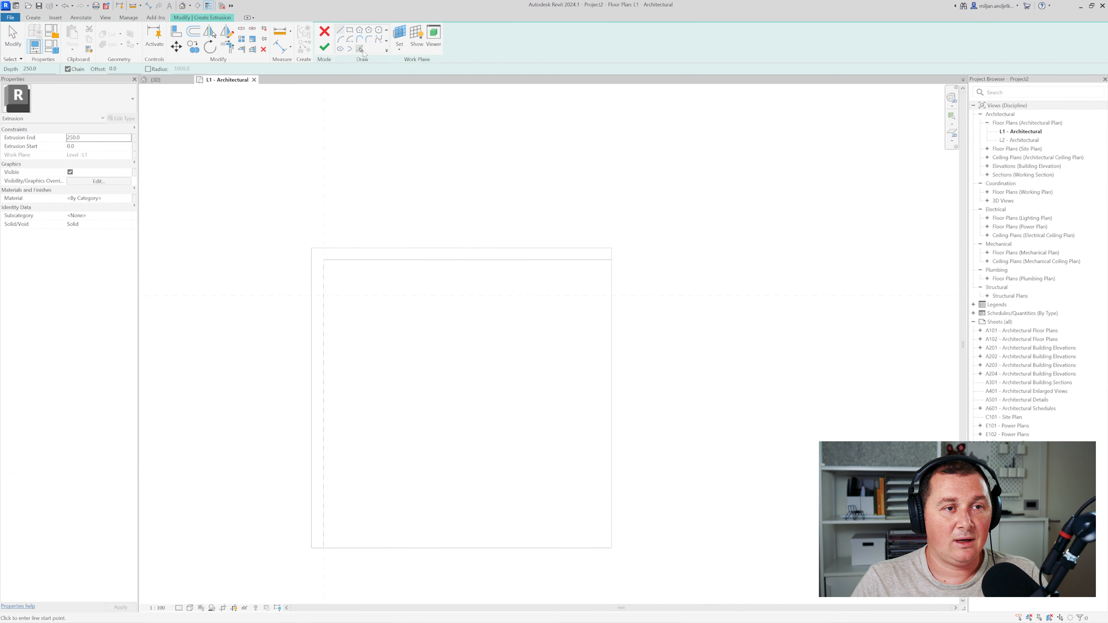
click(361, 50)
scroll(541, 306, up, 2)
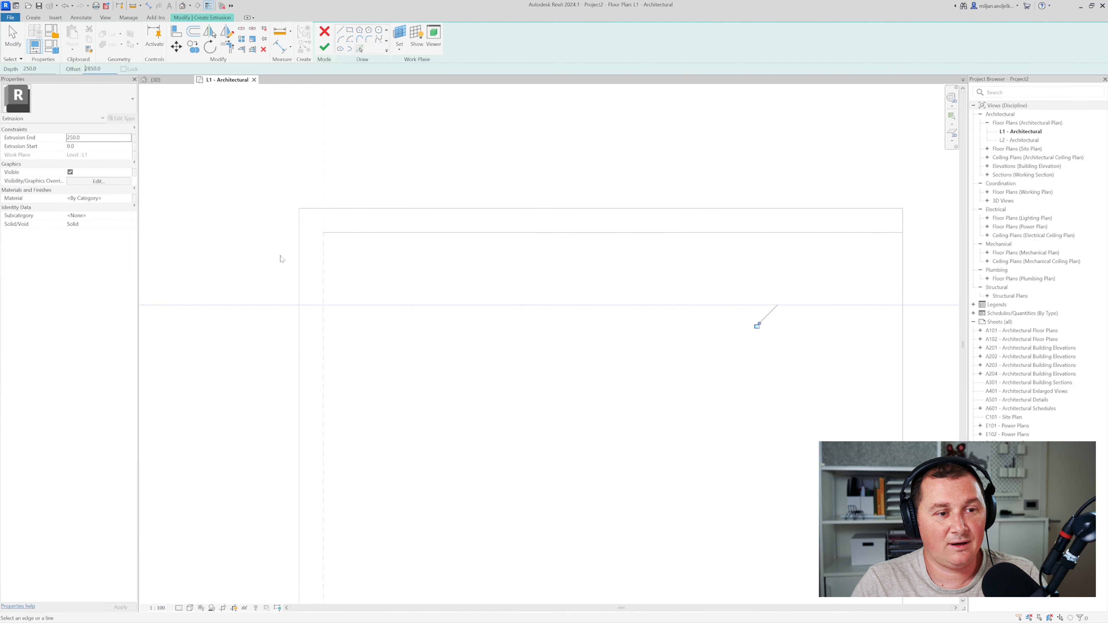
click(323, 268)
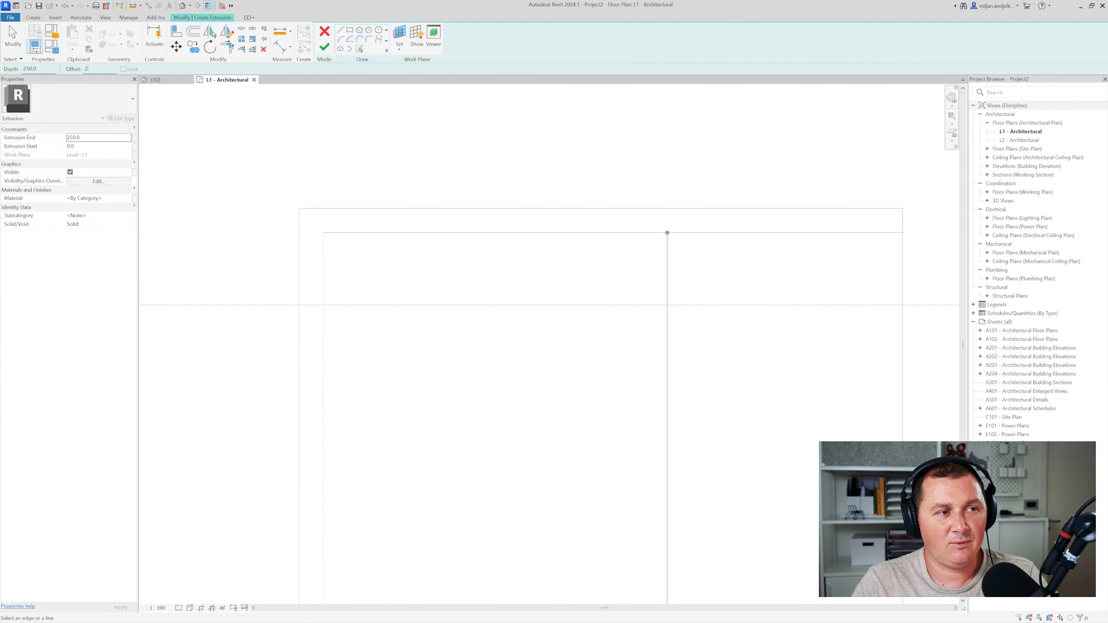
click(670, 262)
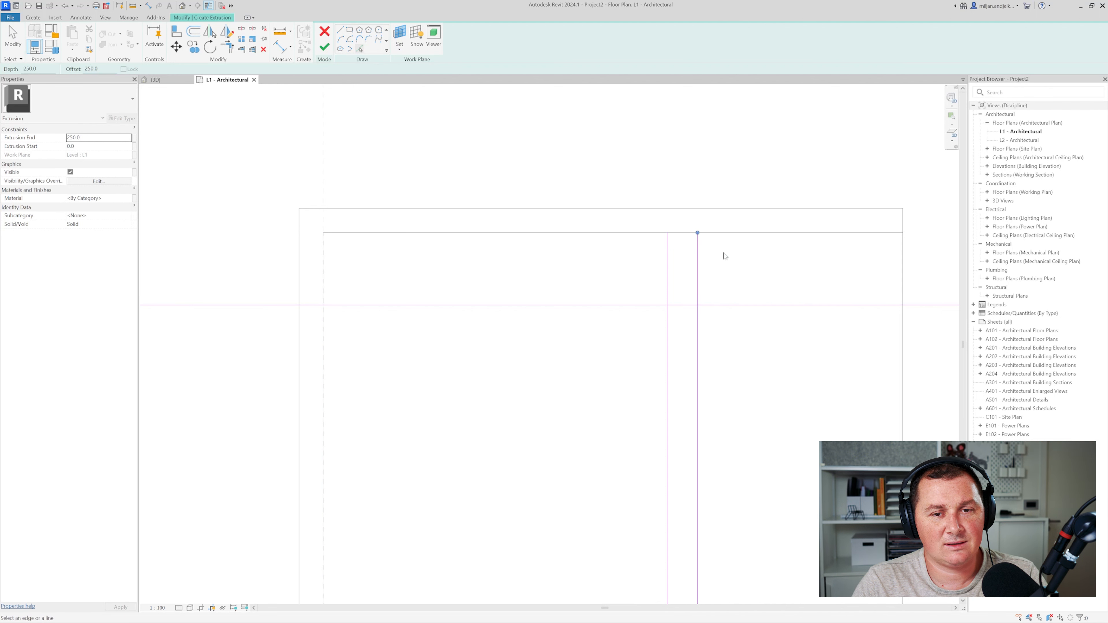
click(731, 238)
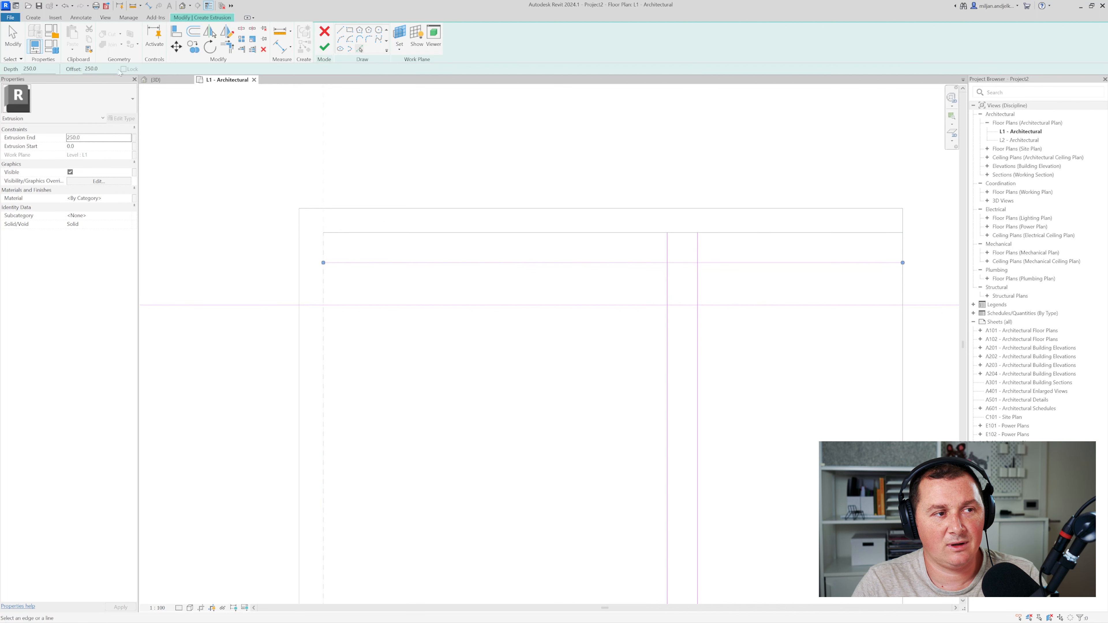
Draw the panel's rounded front corner as an arc between the guide lines, followed by a straight line to the back wall
click(341, 39)
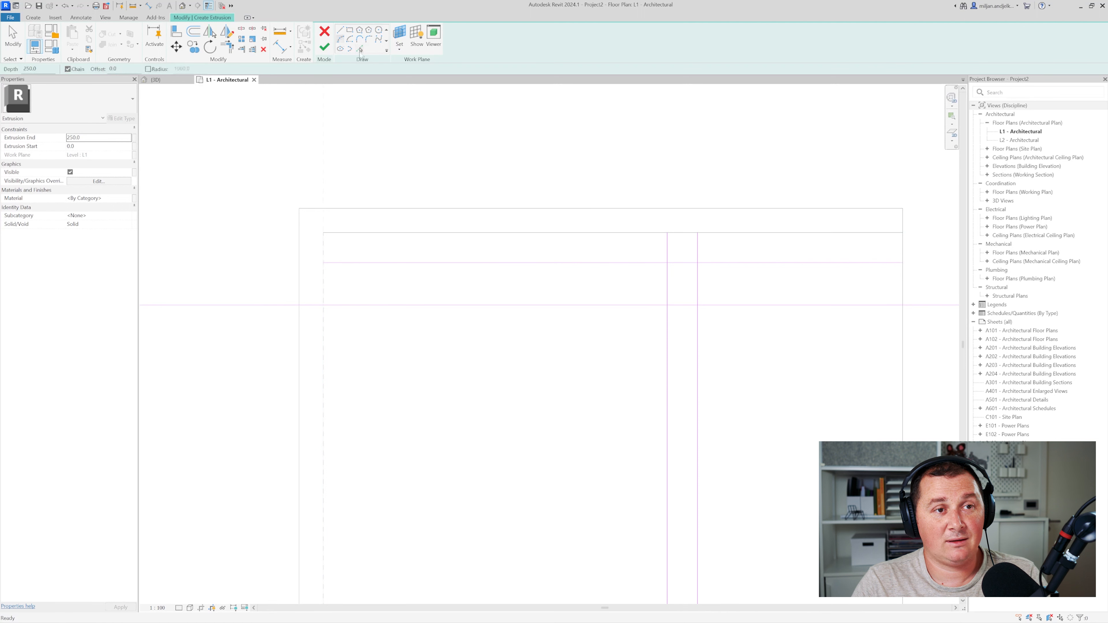
click(698, 305)
click(740, 263)
click(735, 285)
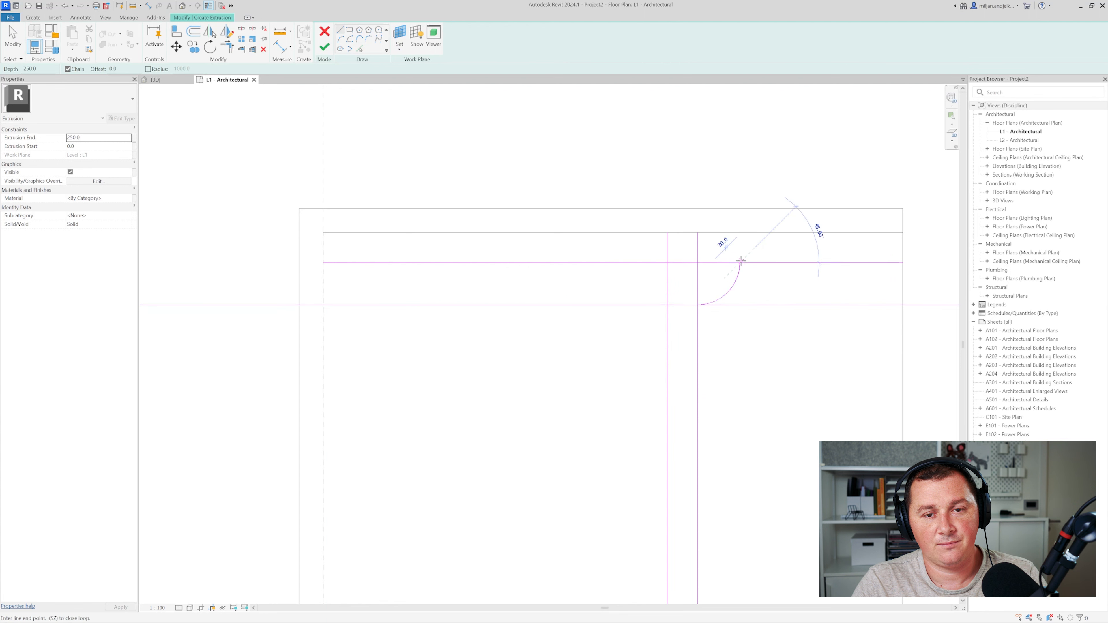
key(Escape)
key(Escape)
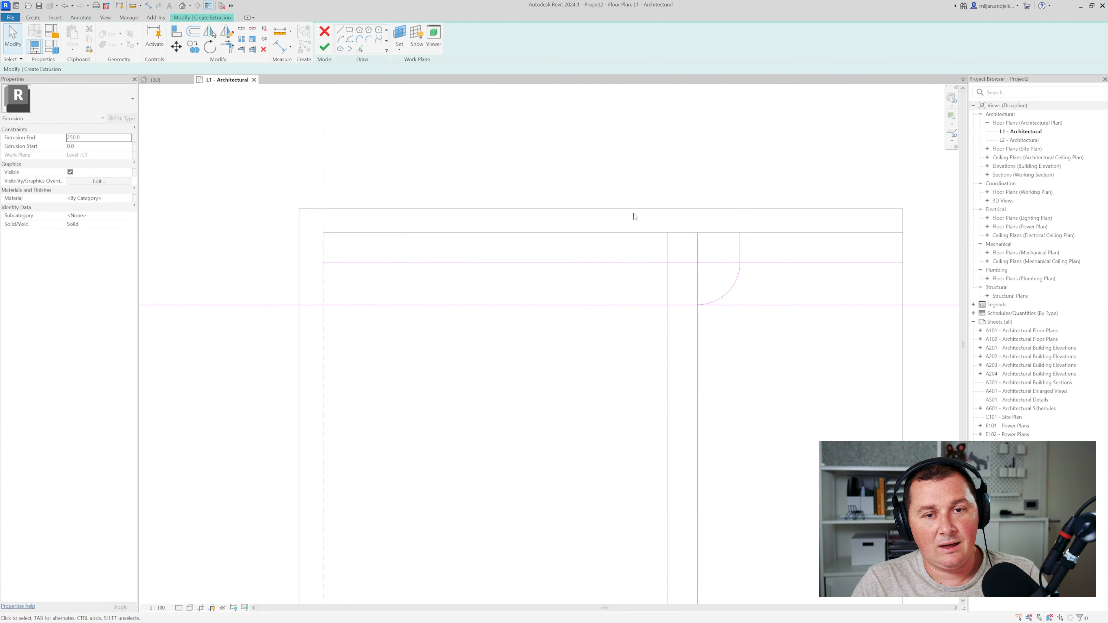
Delete the guide lines at the corner and trim the long front line to the arc and the side wall face
drag(710, 248, 645, 273)
key(Delete)
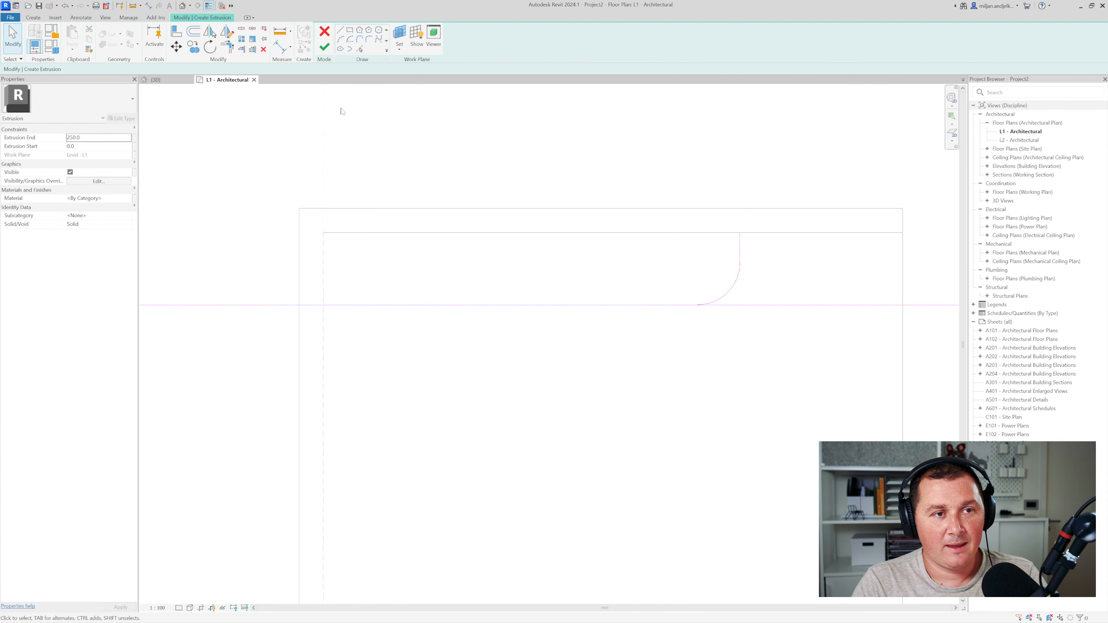
key(t)
key(r)
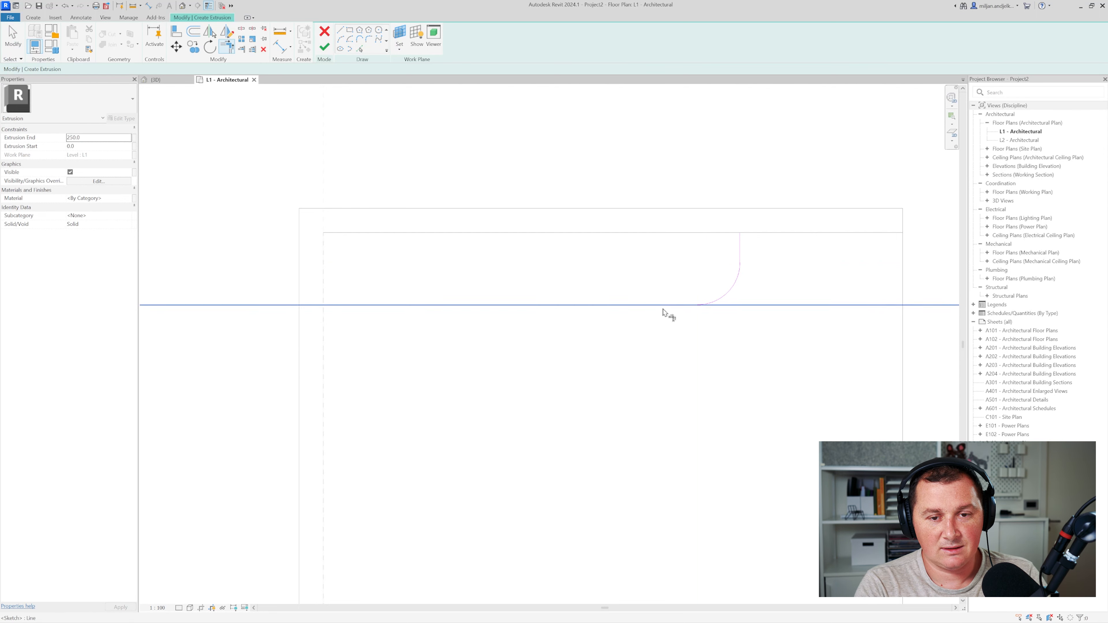
click(242, 49)
click(324, 280)
click(340, 306)
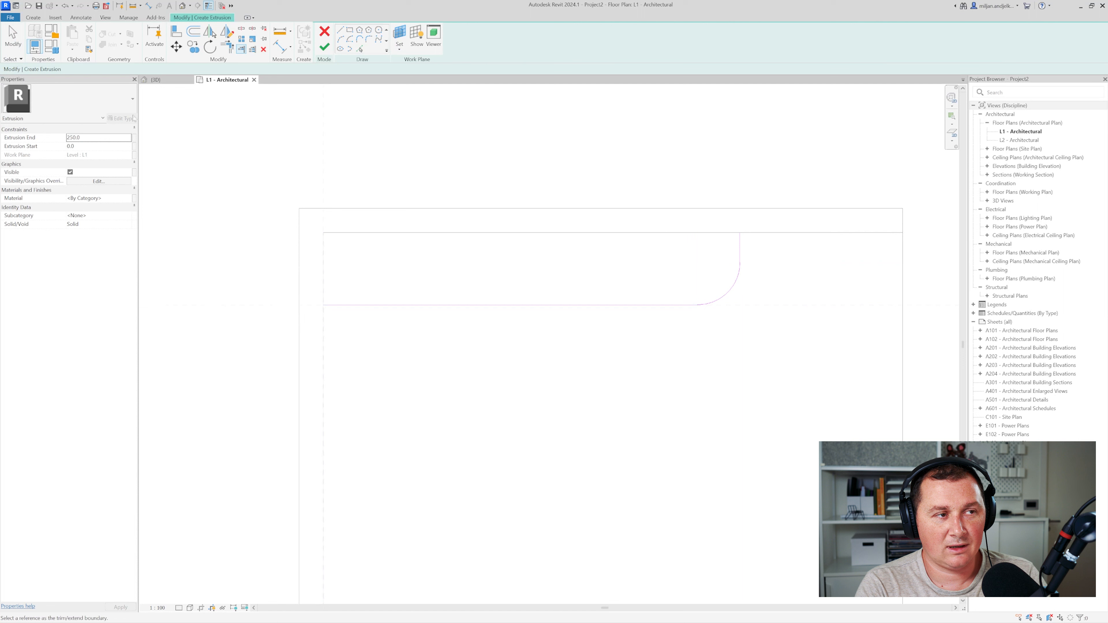
Offset the front line, corner arc and end line 20 mm inward to give the panel its thickness
click(361, 49)
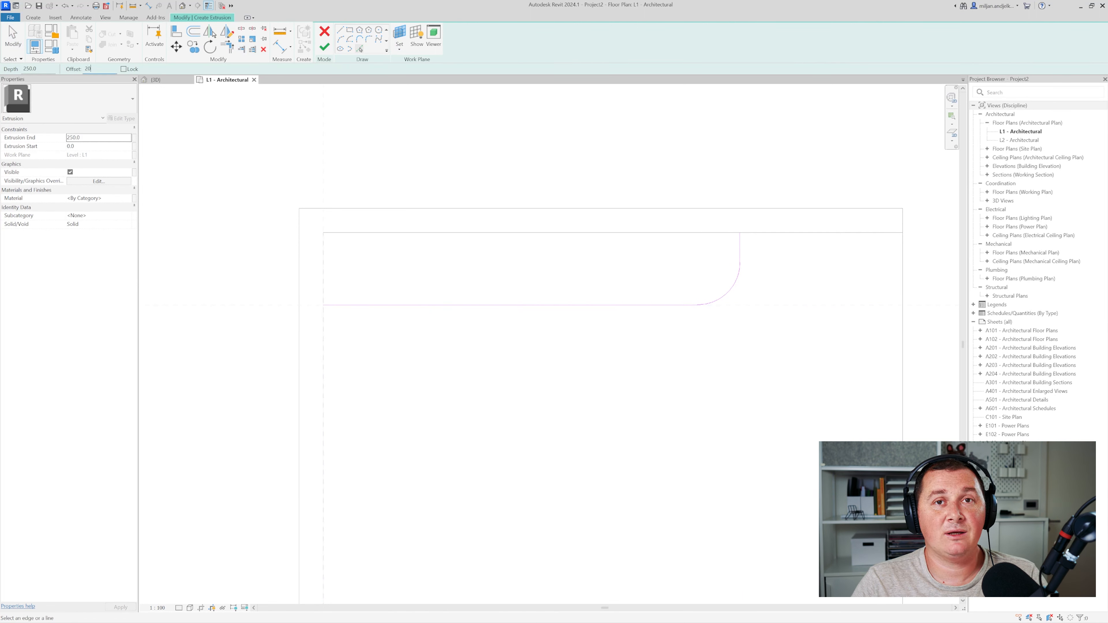
key(Return)
click(422, 304)
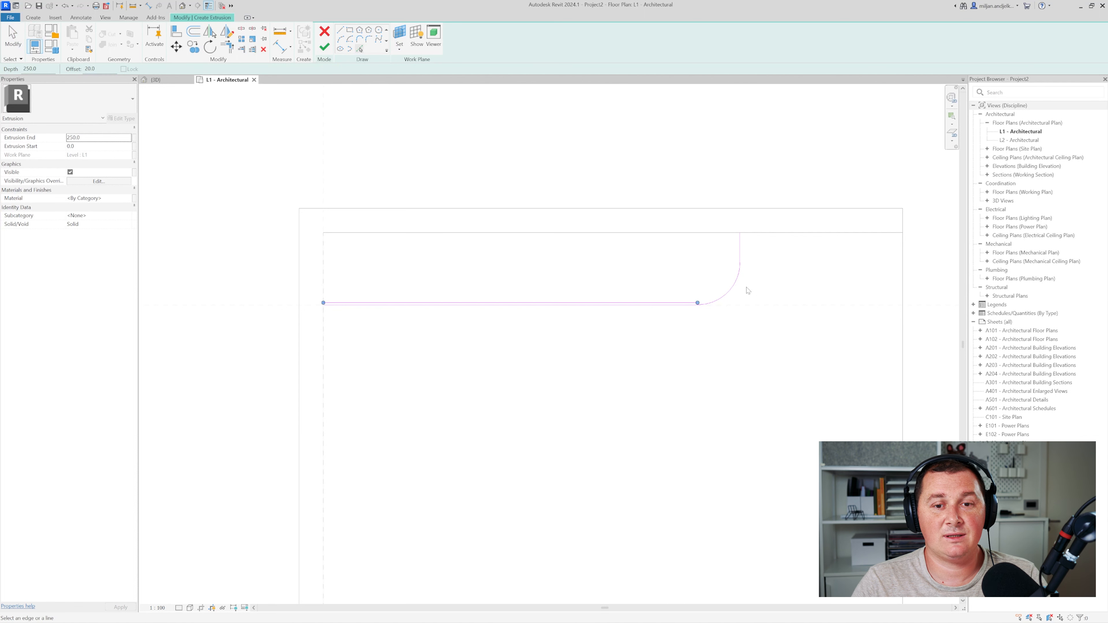
click(732, 292)
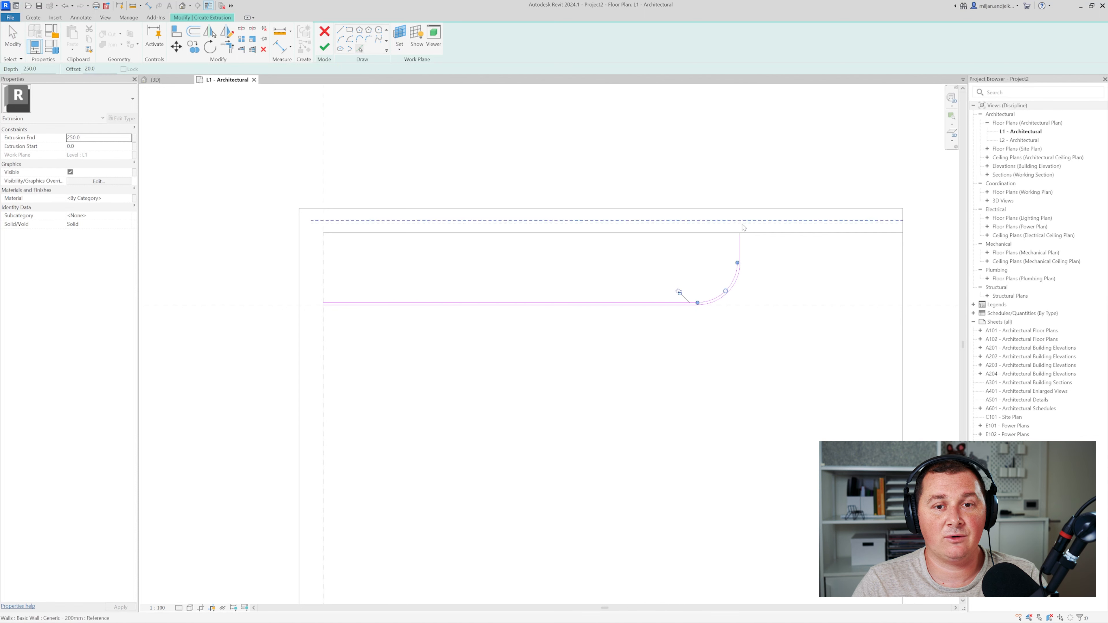
click(741, 247)
Close both open ends of the panel profile with short lines at the walls and finish the extrusion
double_click(86, 69)
click(340, 29)
scroll(738, 226, up, 6)
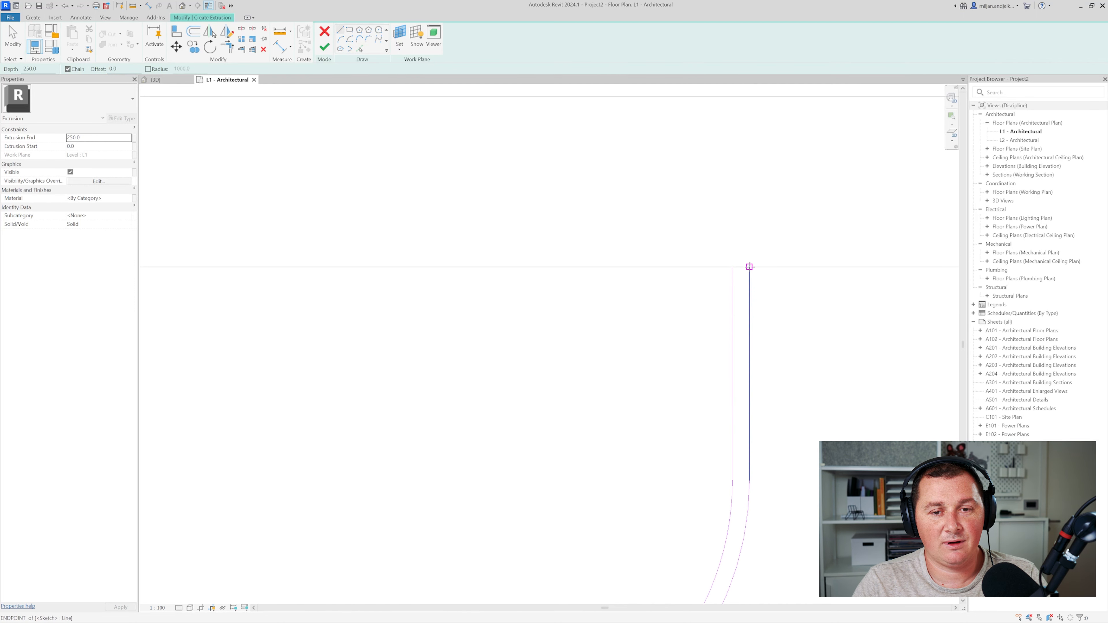
click(750, 267)
click(733, 267)
scroll(754, 268, down, 5)
middle_drag(160, 427, 279, 379)
scroll(275, 377, up, 2)
click(241, 361)
click(241, 354)
click(325, 47)
Set the curved front panel's extrusion end to 800 mm in the 3D view
key(ctrl+Tab)
shift+middle_drag(381, 315, 502, 396)
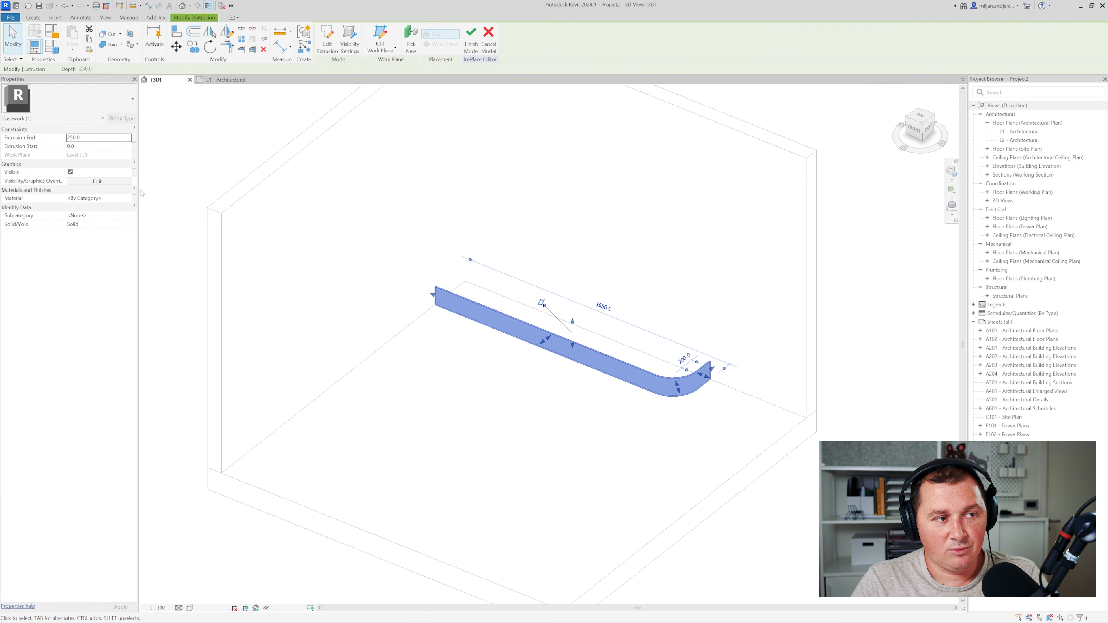
click(88, 138)
key(Return)
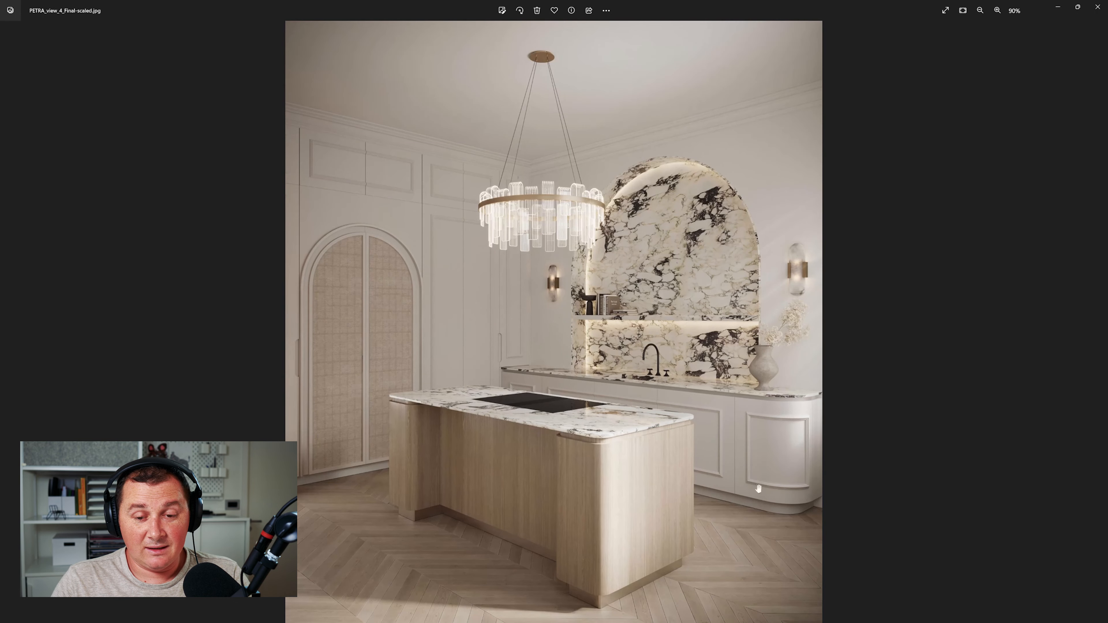
Examine the cabinet base in the reference image and set the front panel's extrusion start to 80 mm
scroll(775, 508, up, 2)
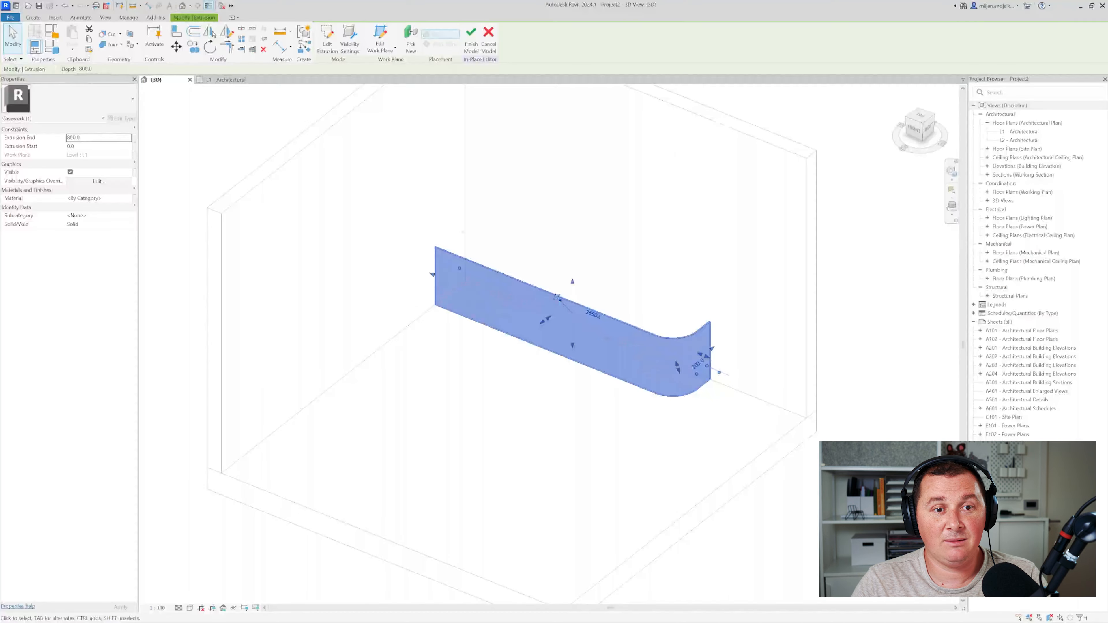
key(Tab)
text(80)
key(Return)
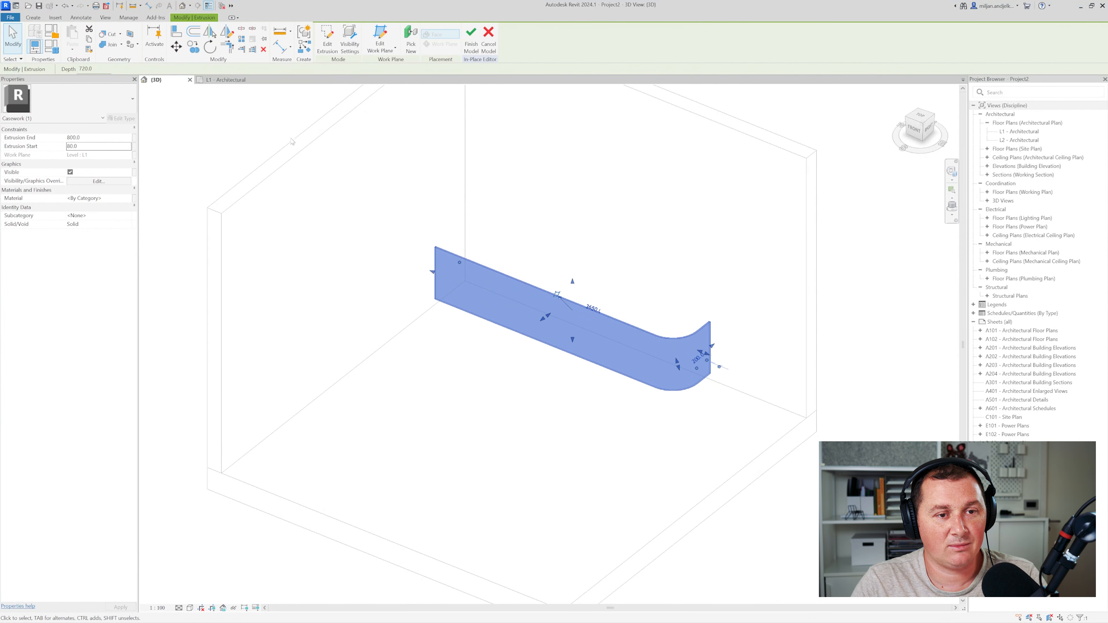
shift+middle_drag(470, 317, 415, 407)
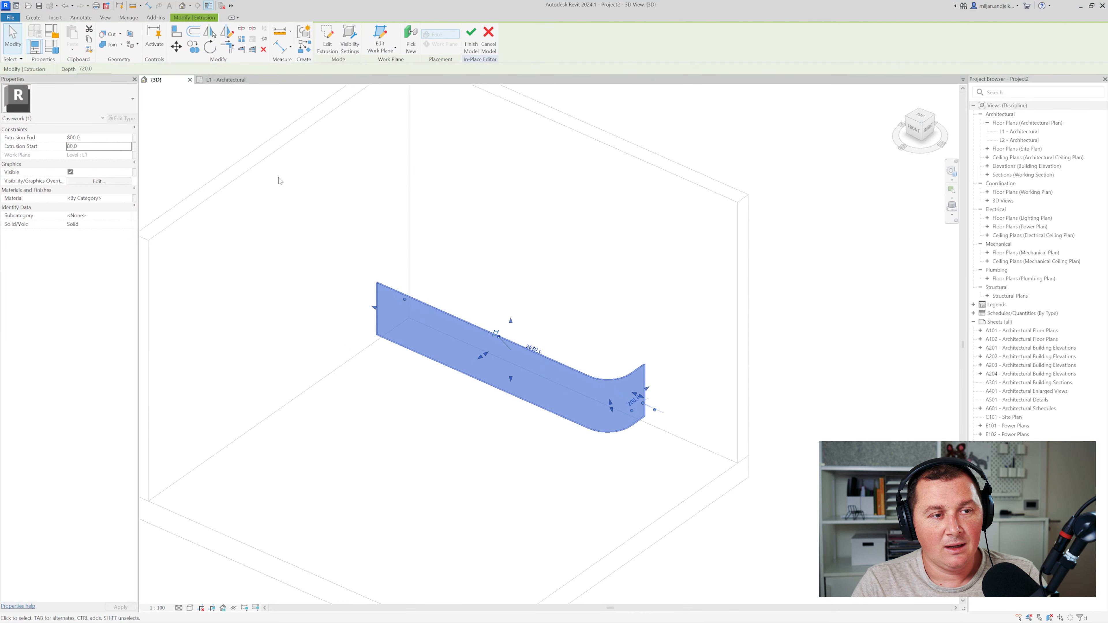
click(242, 143)
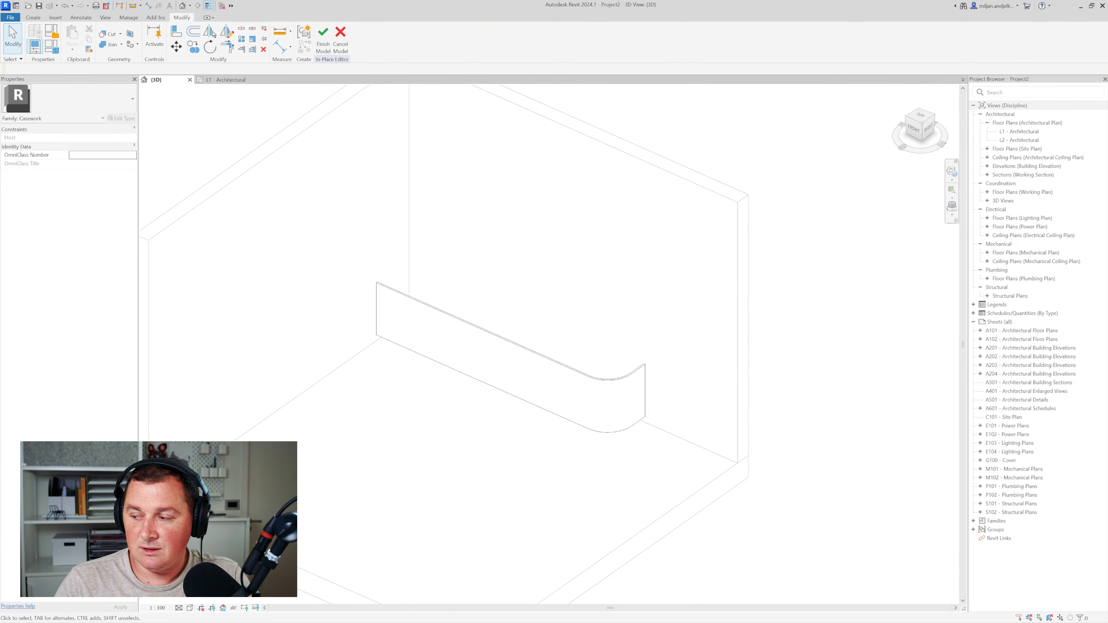
Start a second extrusion in the L1 - Architectural plan and pick the inner faces of the side and back walls as boundary lines
key(alt+Tab)
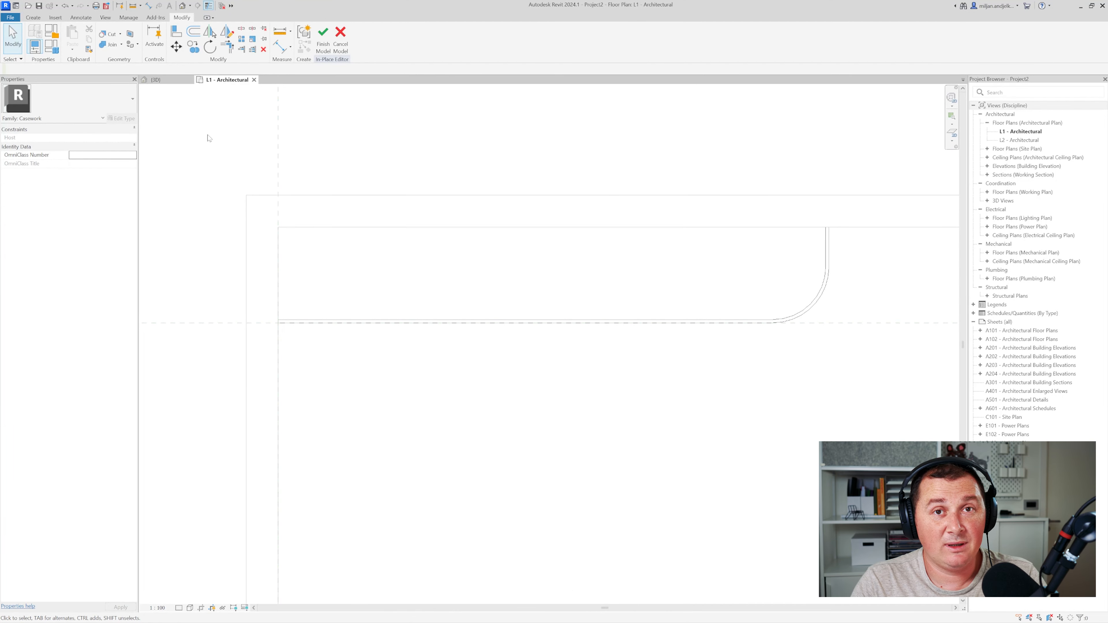
click(34, 18)
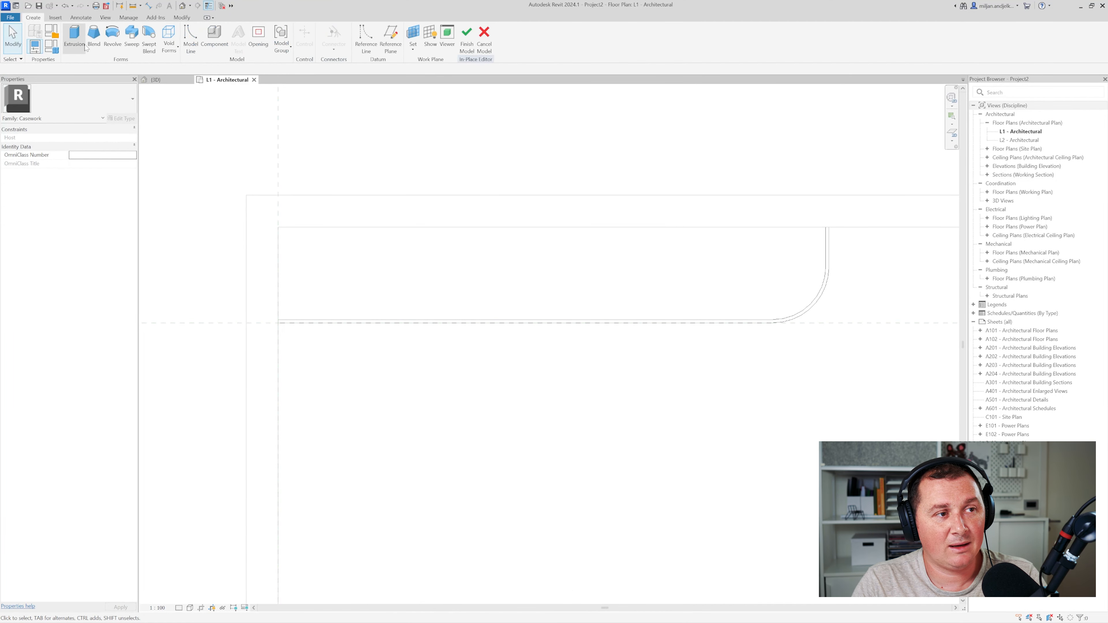
click(76, 37)
click(360, 49)
click(279, 255)
click(302, 228)
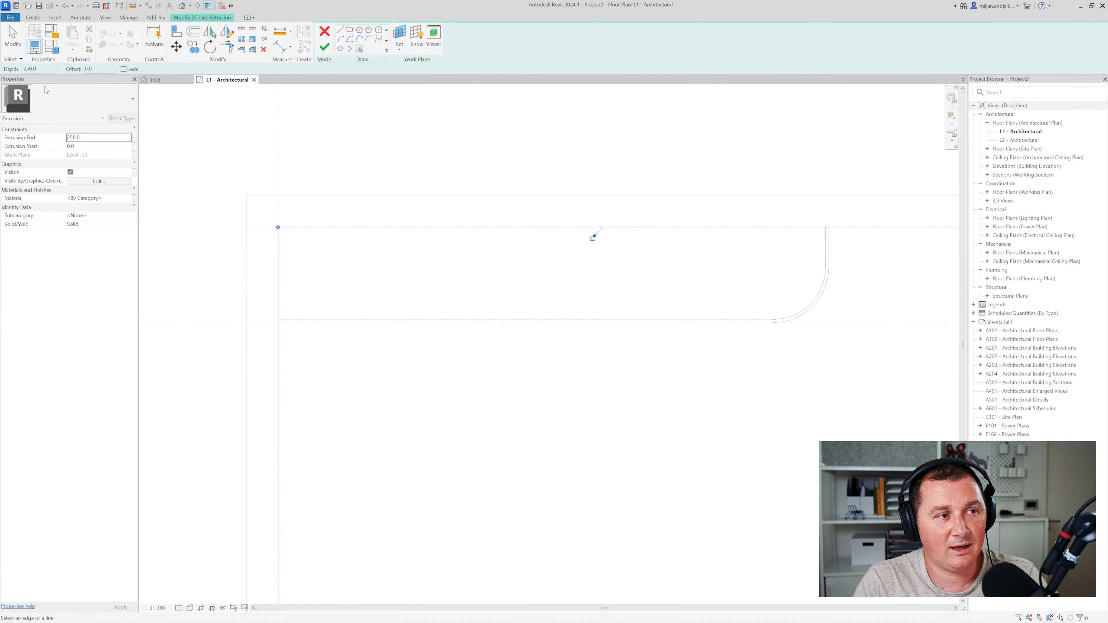
Add lines offset 60 mm inward from the panel's outer face, including the rounded corner, and trim the recessed base profile into a closed loop
click(306, 323)
scroll(306, 324, up, 2)
scroll(305, 323, down, 3)
scroll(698, 354, up, 3)
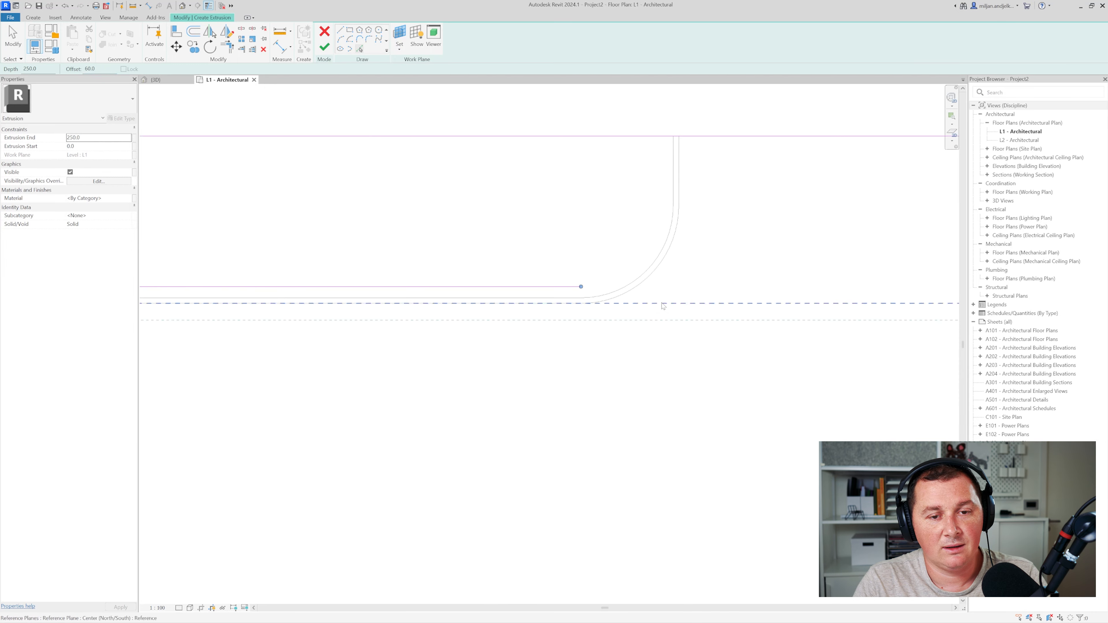
click(564, 277)
click(673, 182)
key(t)
key(r)
scroll(694, 217, down, 3)
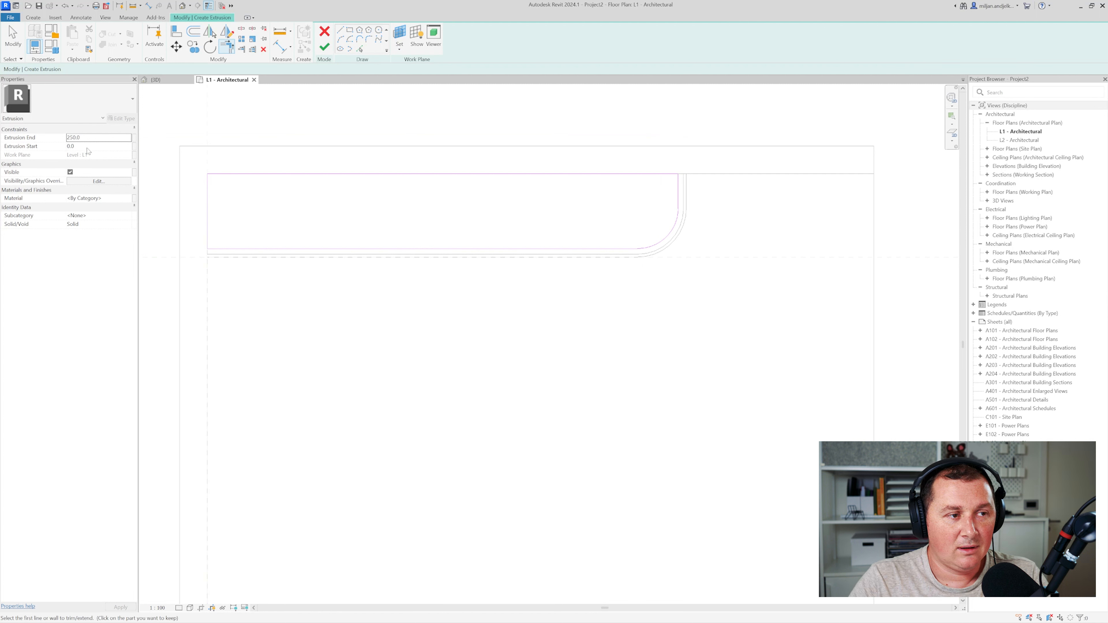
Set the recessed base's extrusion end to 80 mm, finish it and check it in 3D before returning to the plan
click(88, 138)
text(8)
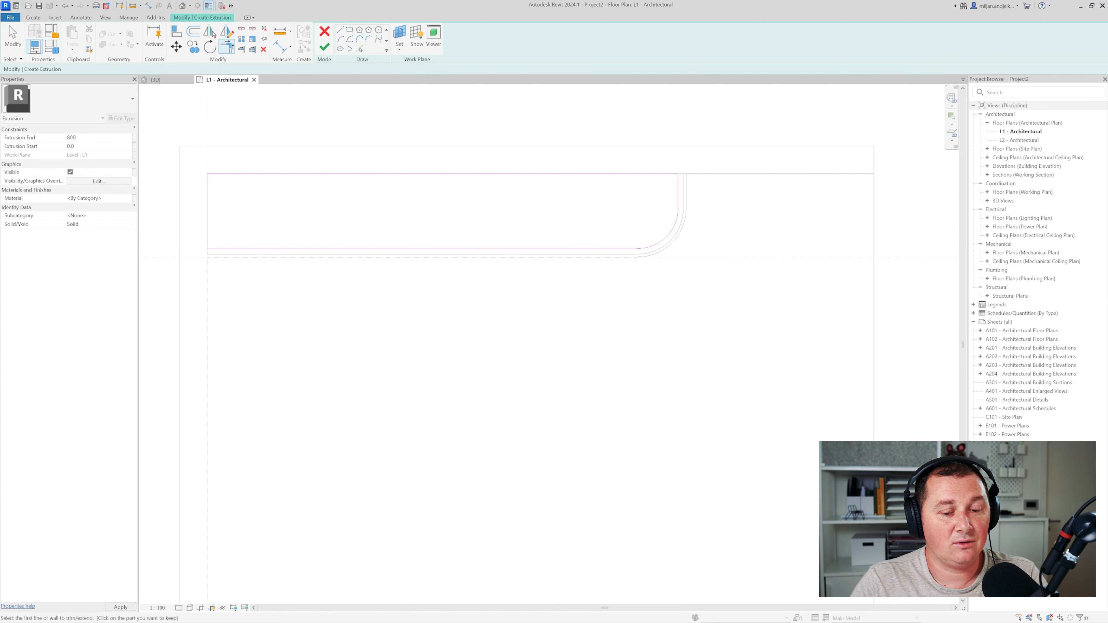
text(0)
key(Return)
click(324, 47)
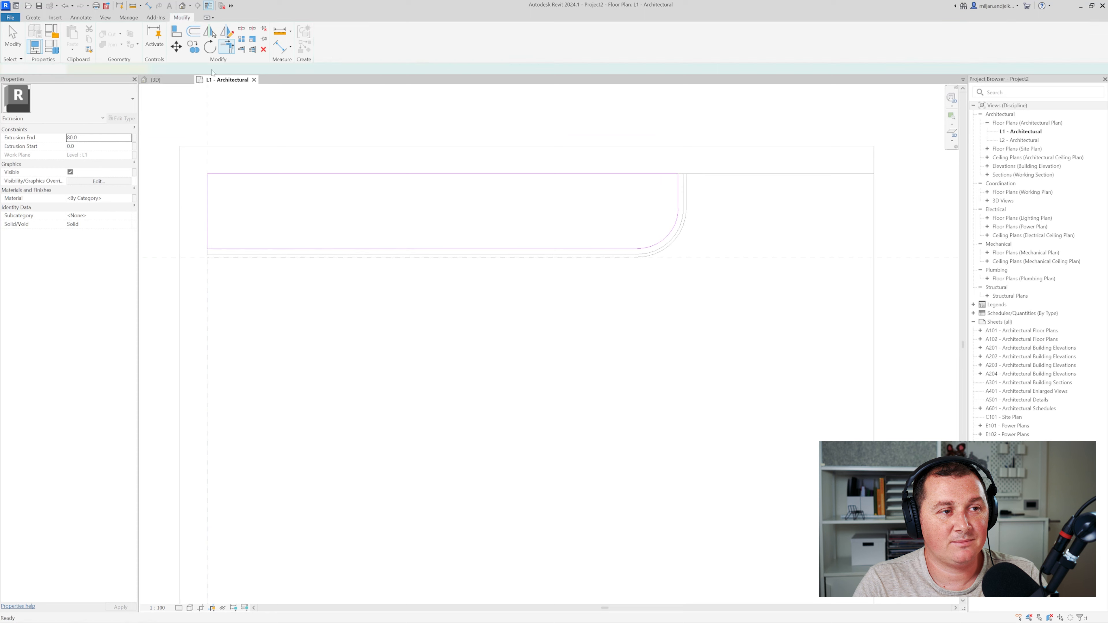
click(155, 80)
shift+middle_drag(384, 245, 415, 453)
click(376, 435)
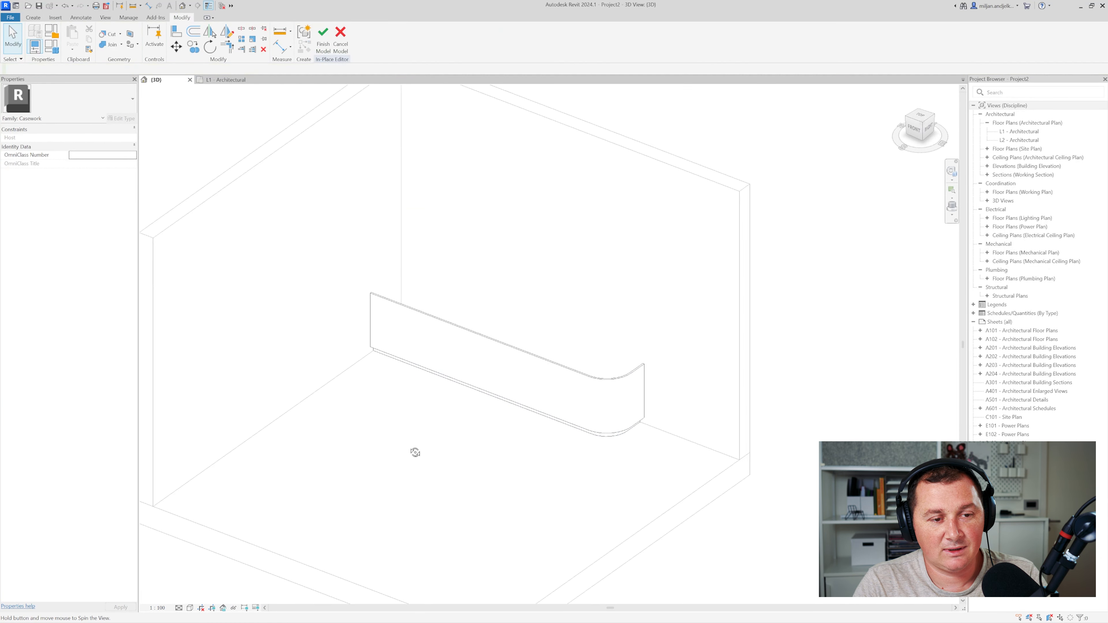
click(226, 79)
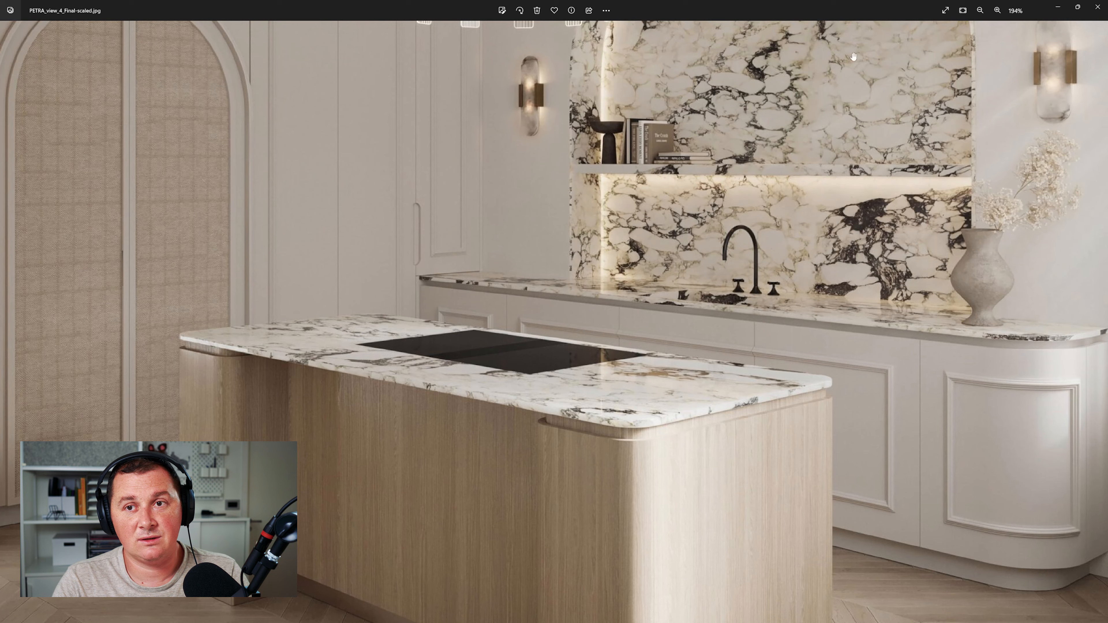
Start a void extrusion in the L1 plan and pick boundary lines around the panel's wall end, using 2 mm and 100 mm offsets
click(1058, 7)
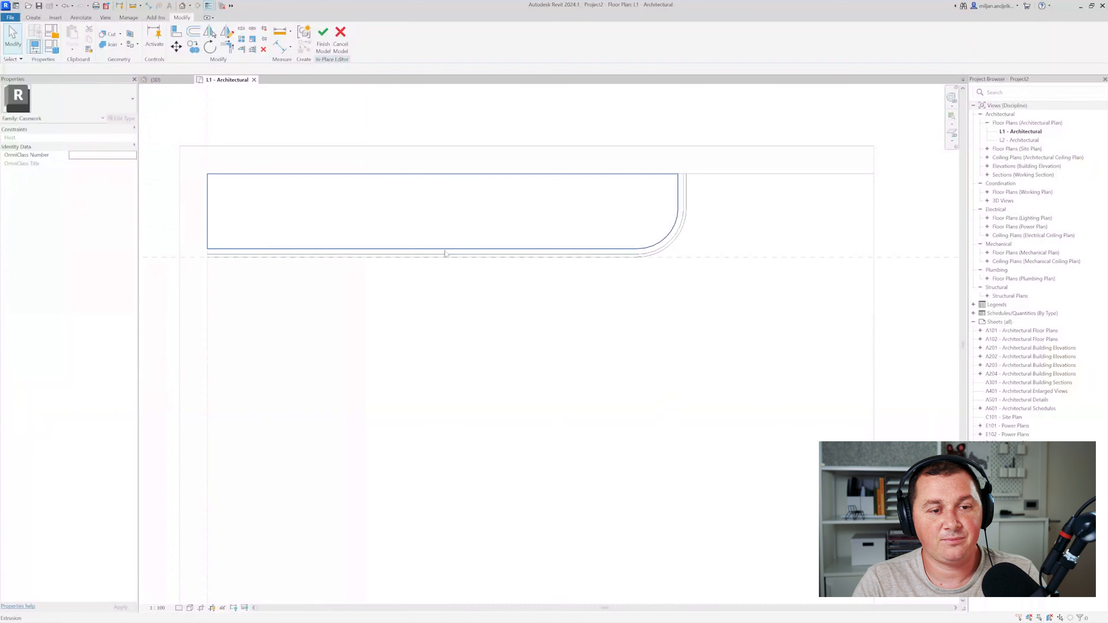
middle_drag(448, 275, 465, 281)
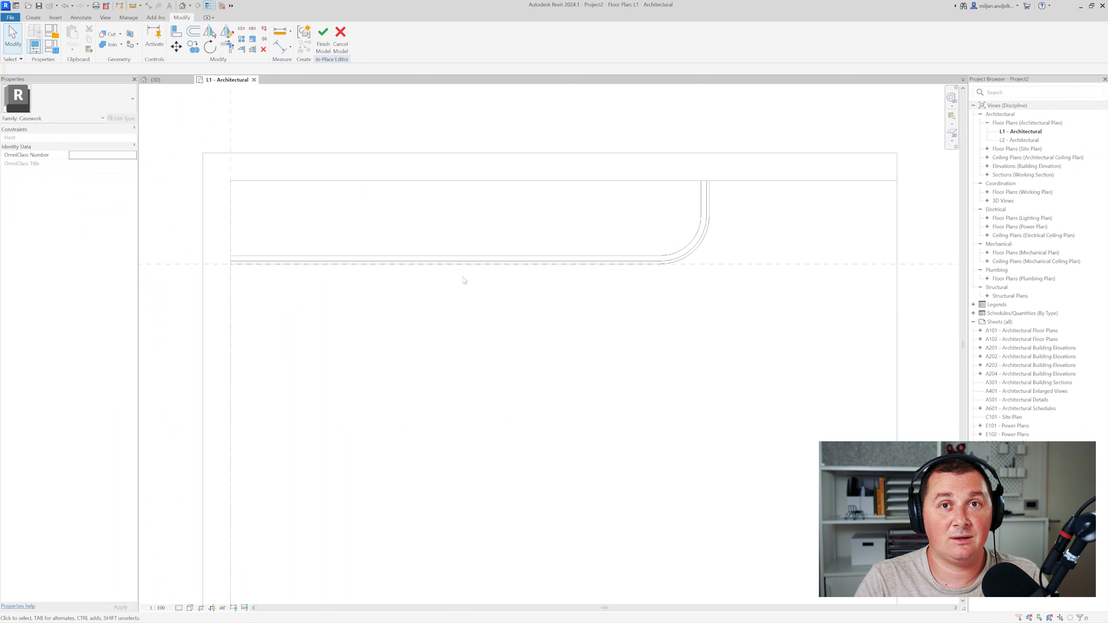
middle_drag(465, 281, 505, 304)
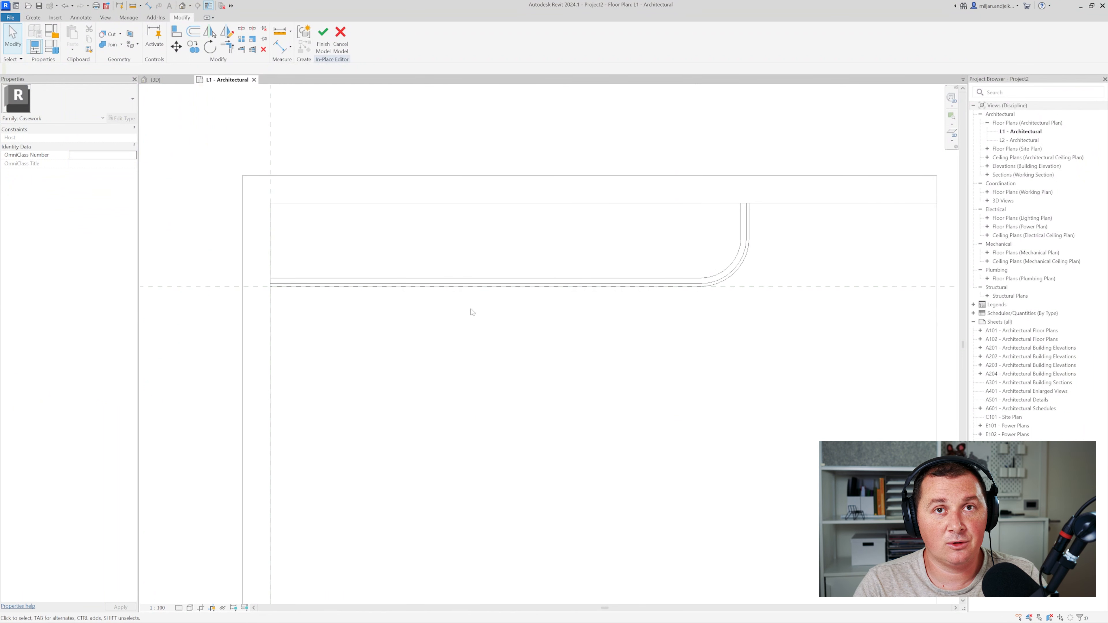
mouse_move(328, 313)
middle_down()
mouse_move(379, 324)
mouse_move(368, 354)
mouse_move(348, 324)
middle_up()
scroll(335, 325, up, 2)
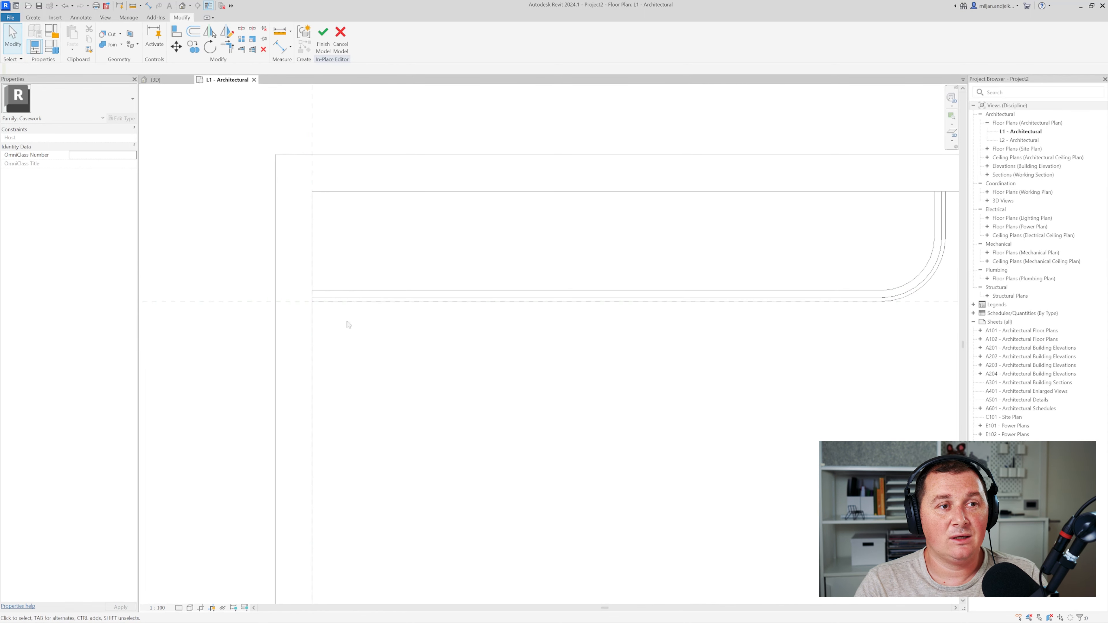
click(33, 19)
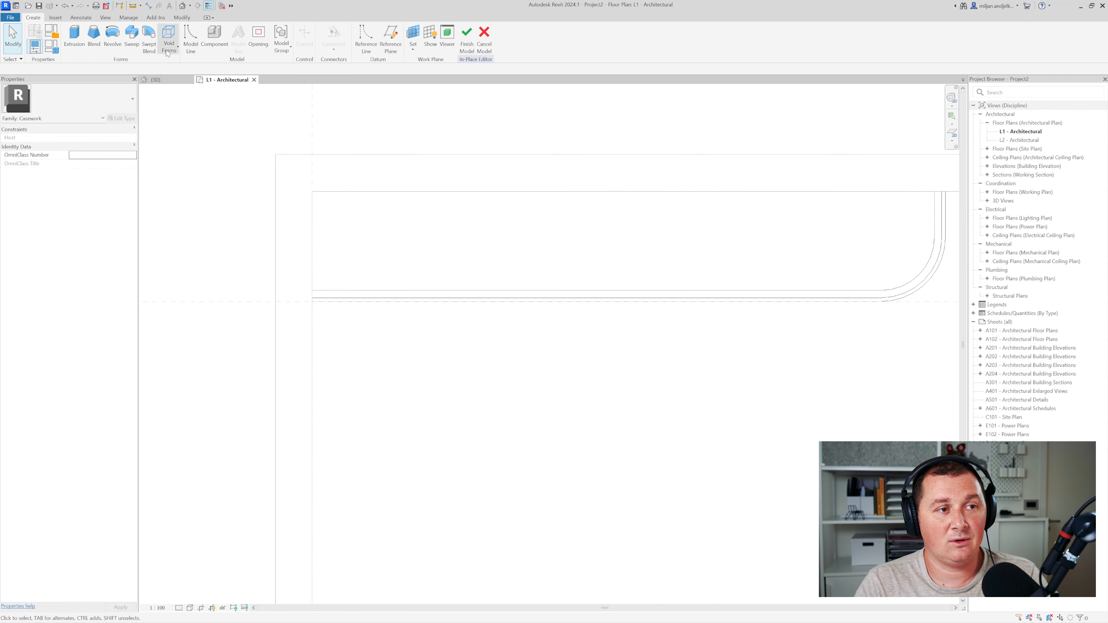
click(170, 42)
click(179, 66)
click(350, 30)
scroll(309, 297, up, 5)
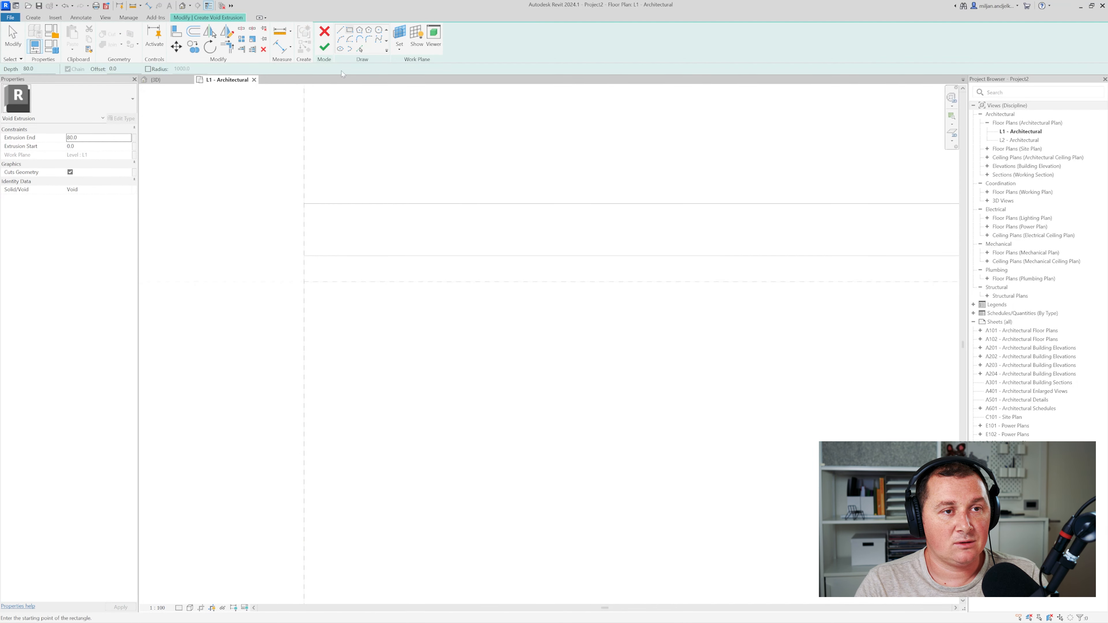
click(359, 49)
scroll(305, 265, up, 3)
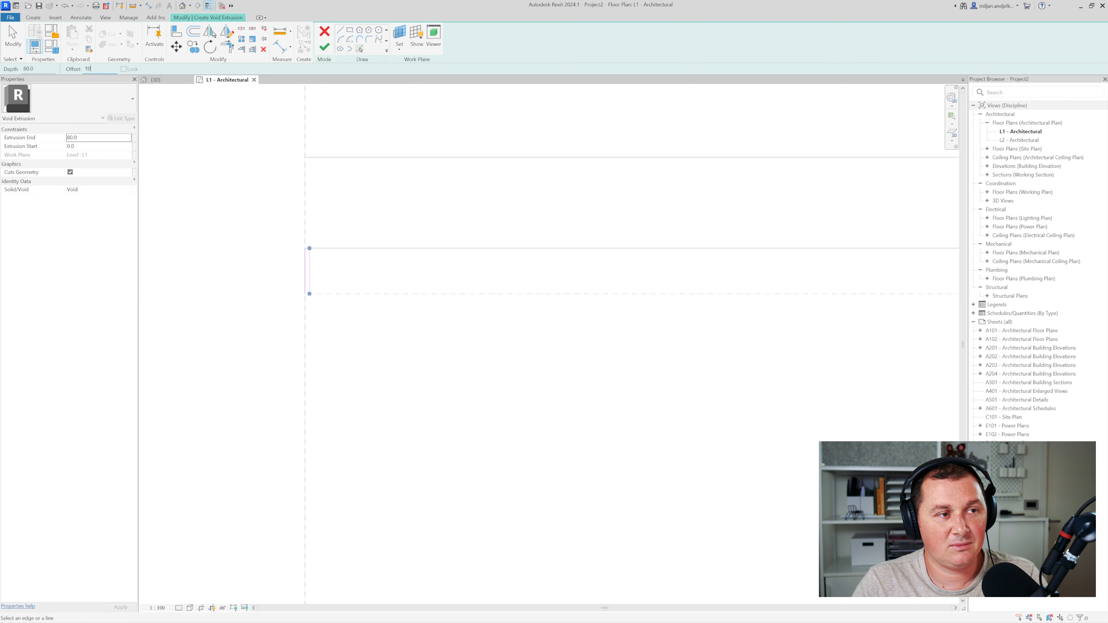
click(325, 251)
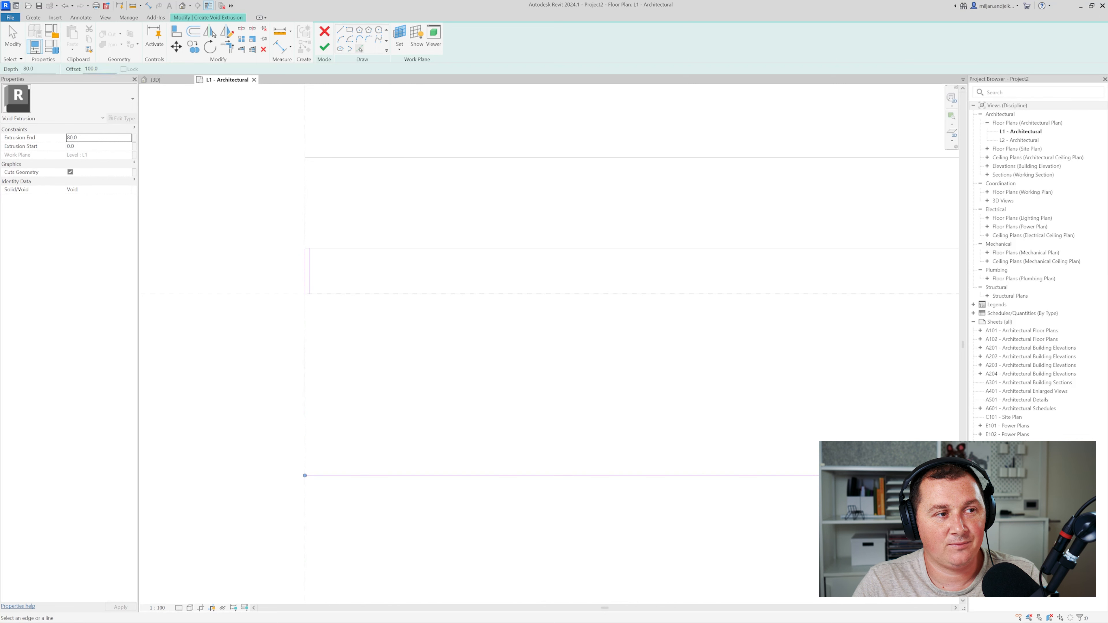
click(354, 250)
Trim the void's boundary lines into a closed thin rectangle across the panel's wall end
key(t)
key(r)
scroll(314, 249, up, 3)
click(307, 255)
scroll(304, 433, down, 2)
click(305, 557)
click(304, 558)
click(302, 325)
key(Escape)
Try copying the void's rectangular profile 600 mm along the front panel and remove the copy
scroll(237, 270, down, 3)
drag(233, 273, 321, 417)
scroll(321, 417, down, 2)
middle_drag(332, 417, 297, 403)
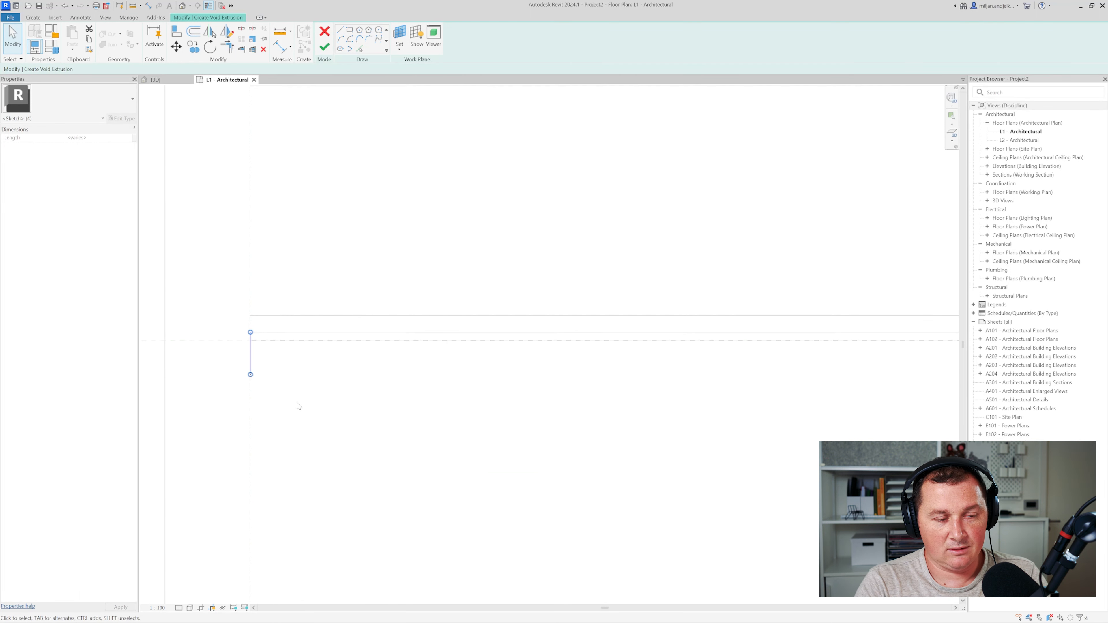
key(c)
key(o)
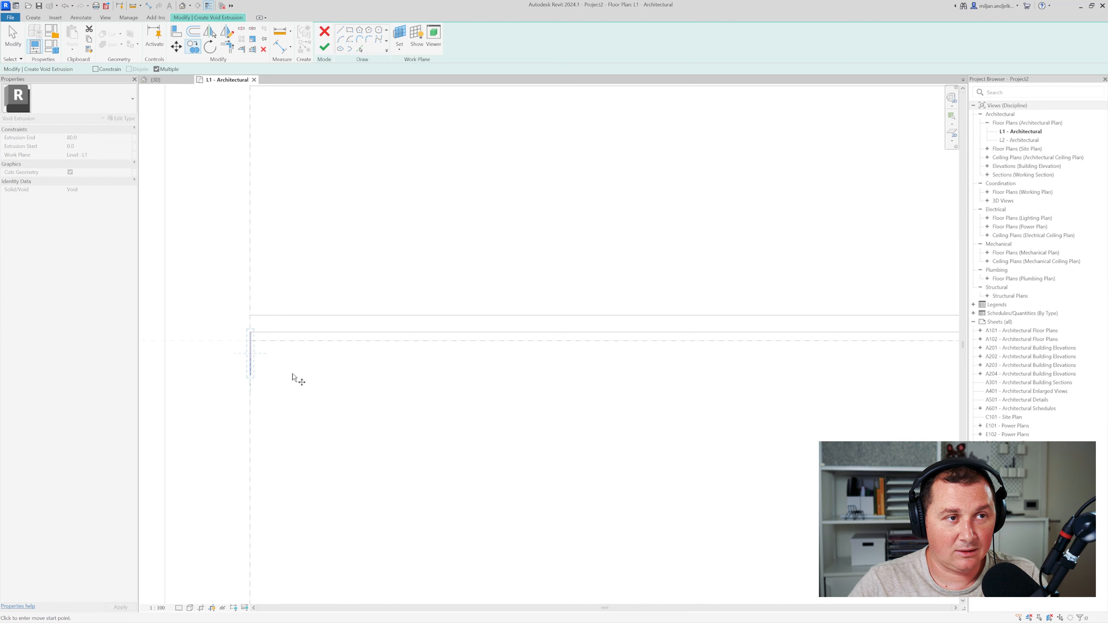
click(305, 408)
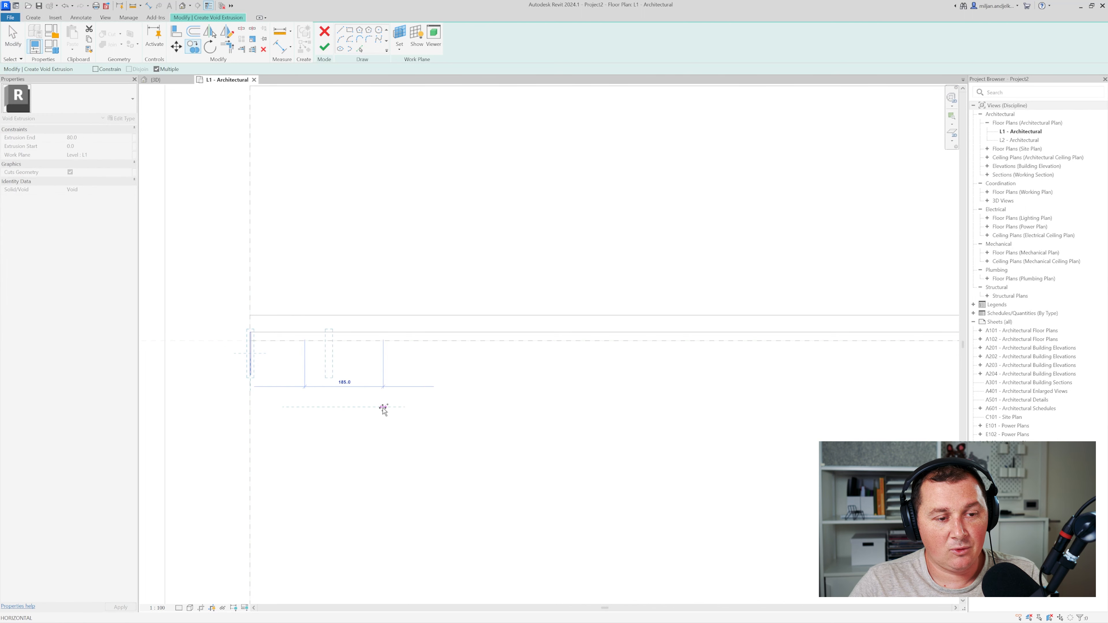
text(600)
key(Return)
scroll(383, 408, up, 2)
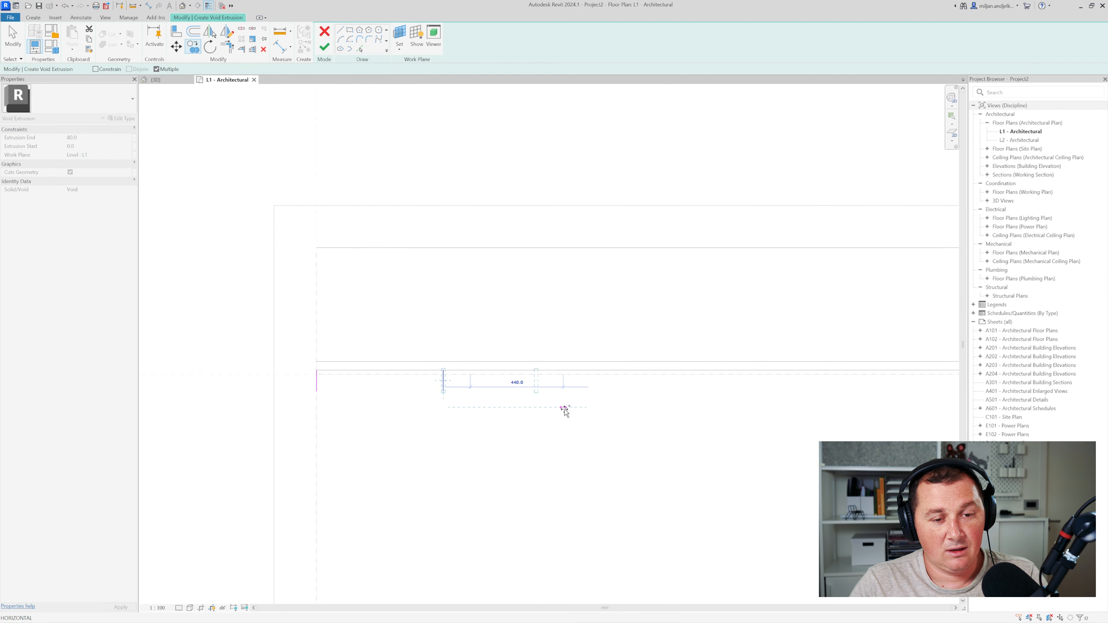
key(Escape)
drag(416, 319, 474, 422)
key(Delete)
Finish the void extrusion, stretch its top to 800 mm in the 3D view, and finish the in-place cabinet model
click(157, 80)
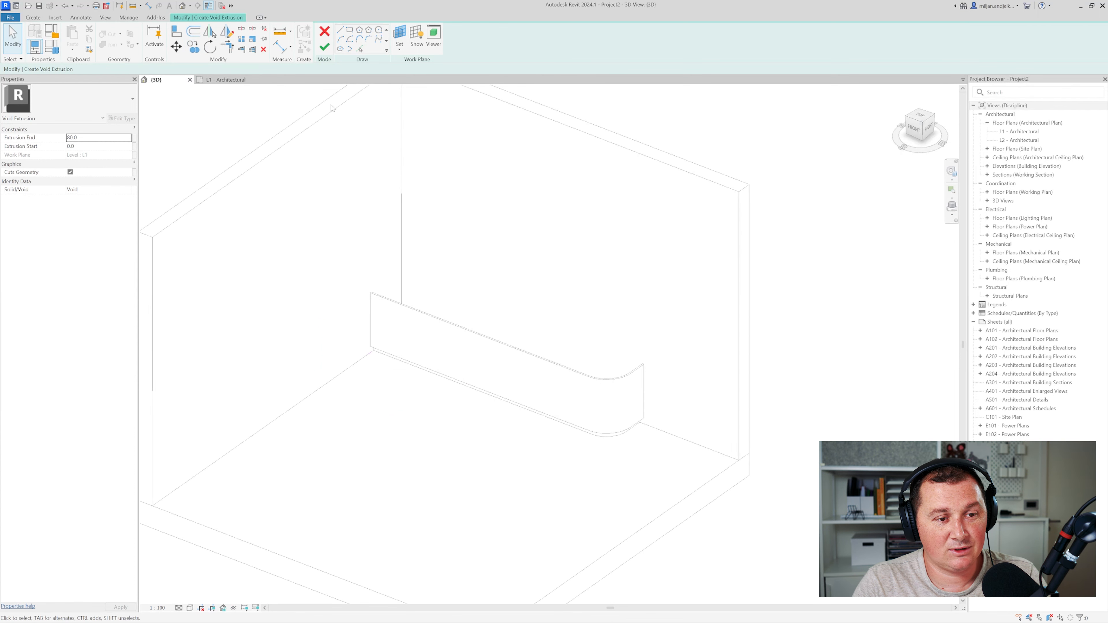
click(324, 51)
scroll(366, 347, up, 5)
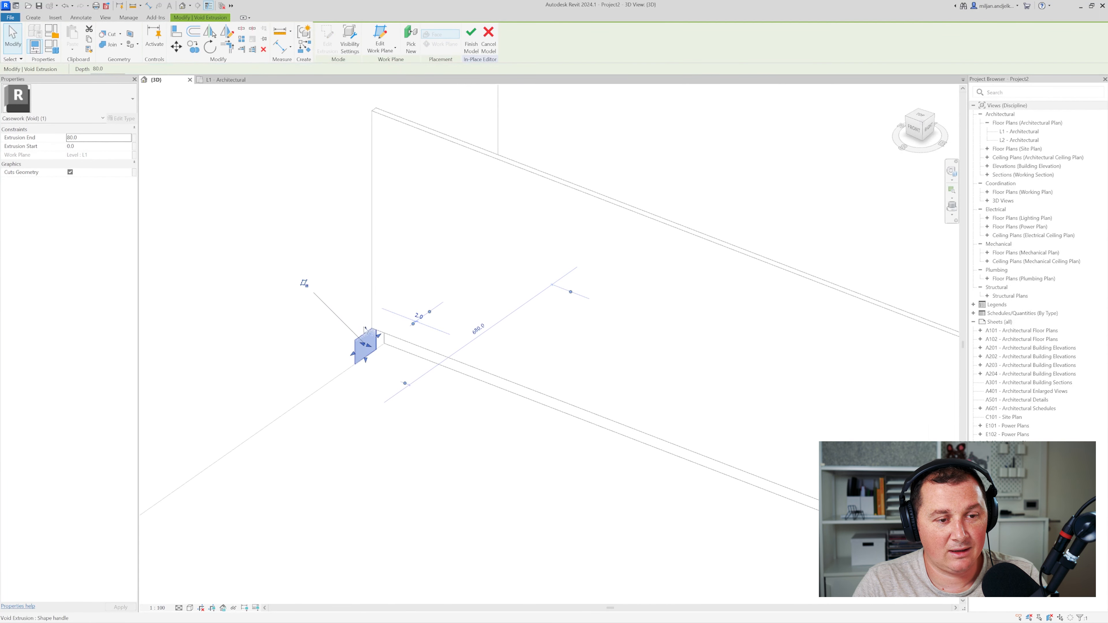
drag(366, 331, 350, 115)
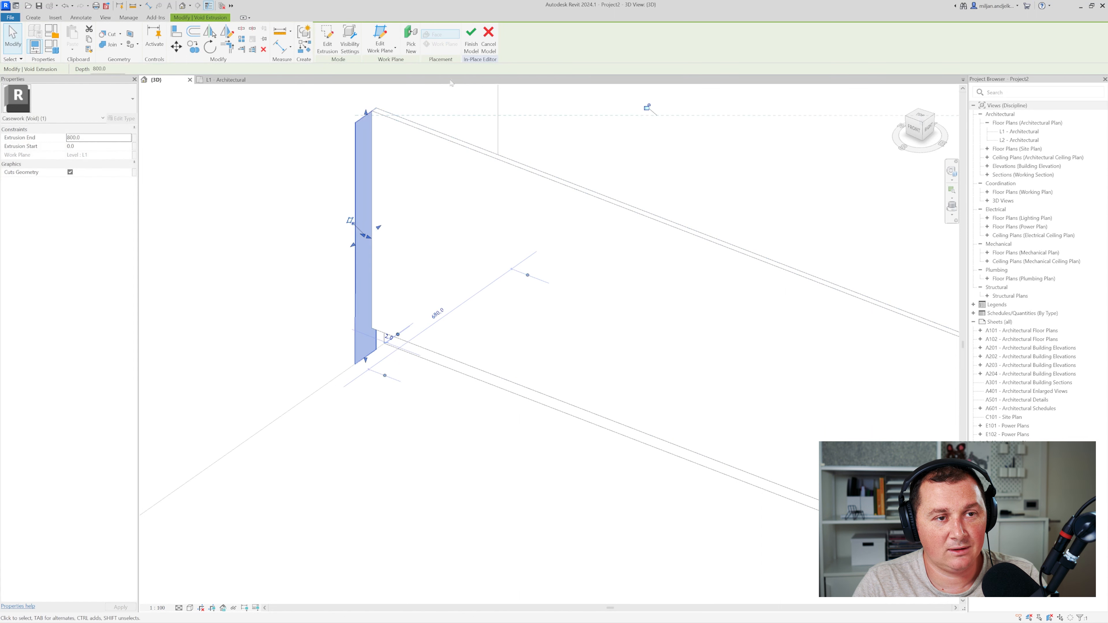
click(471, 41)
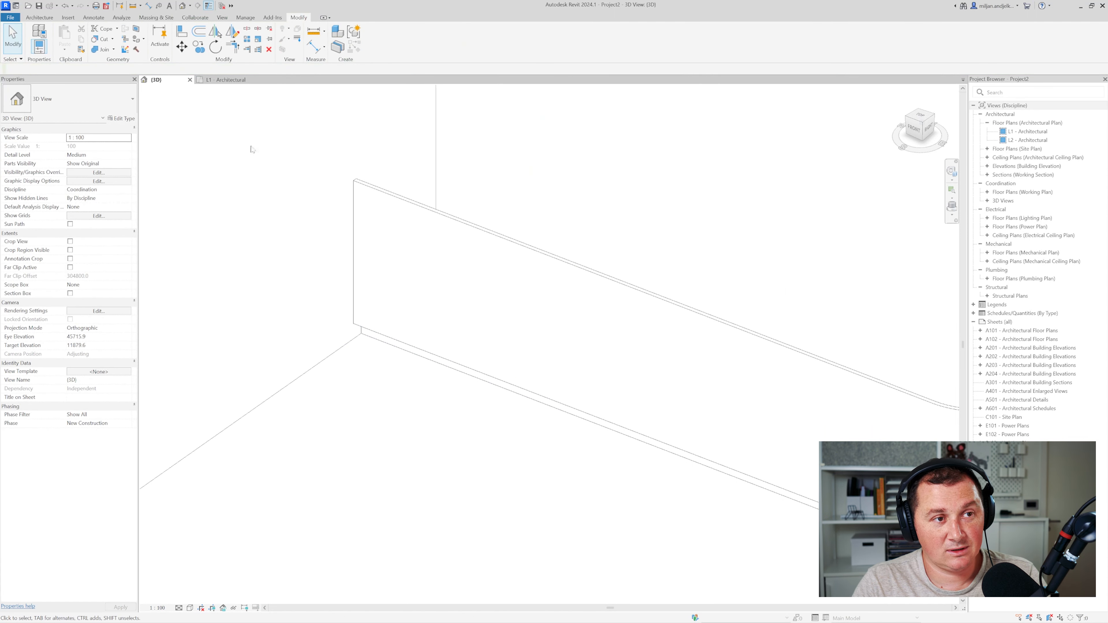
Start an architectural floor in the L1 plan and create a duplicate type named Generic - 20 mm with a 20 mm structure layer
click(225, 79)
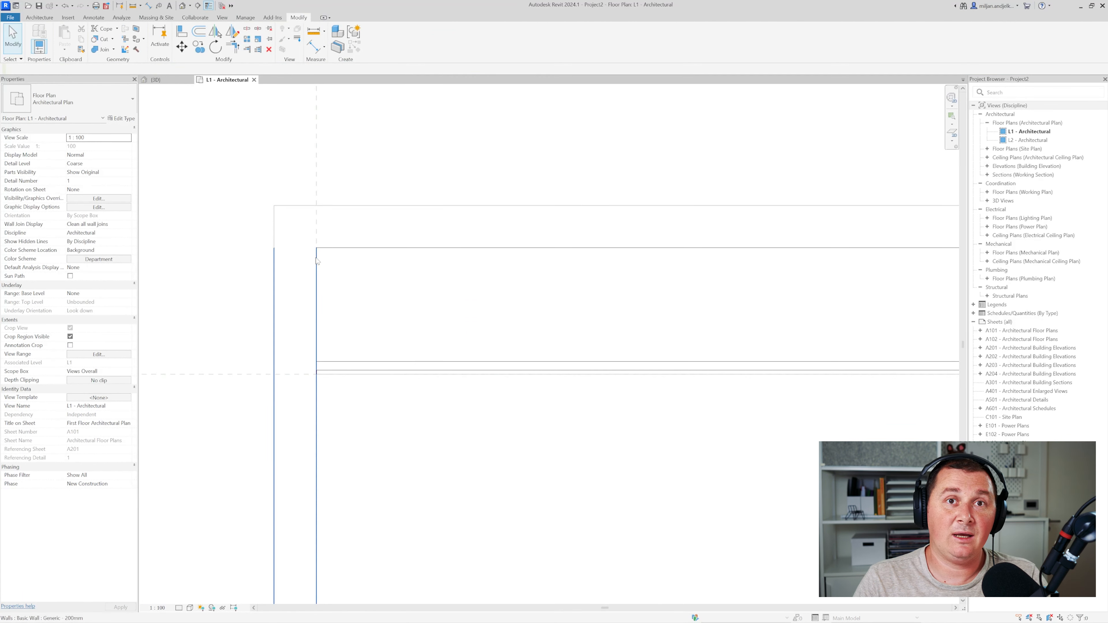
scroll(351, 317, down, 4)
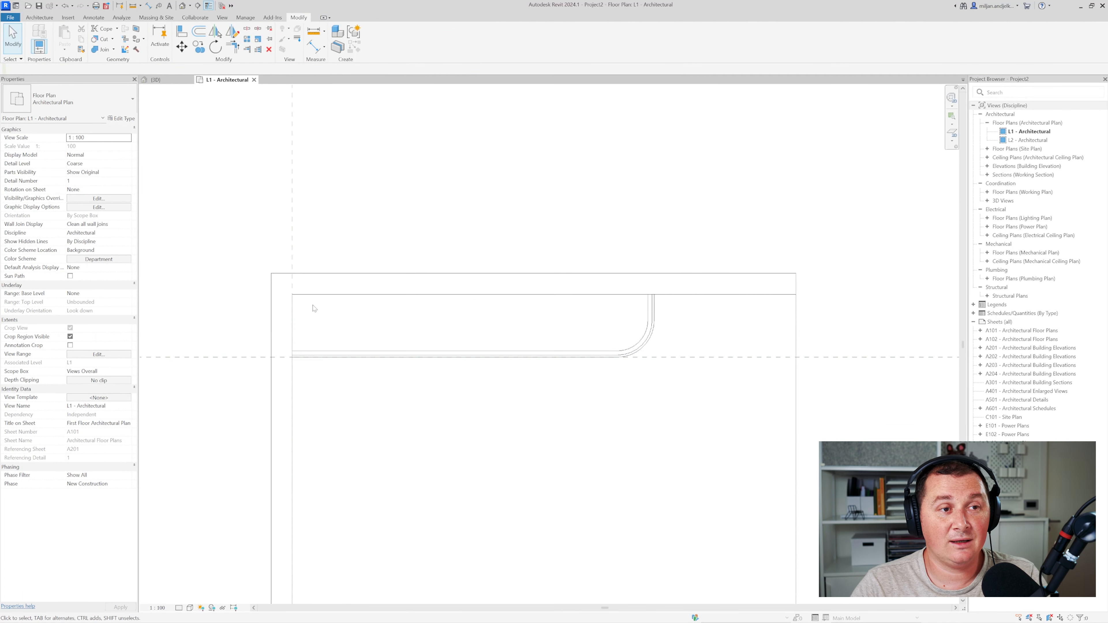
click(39, 17)
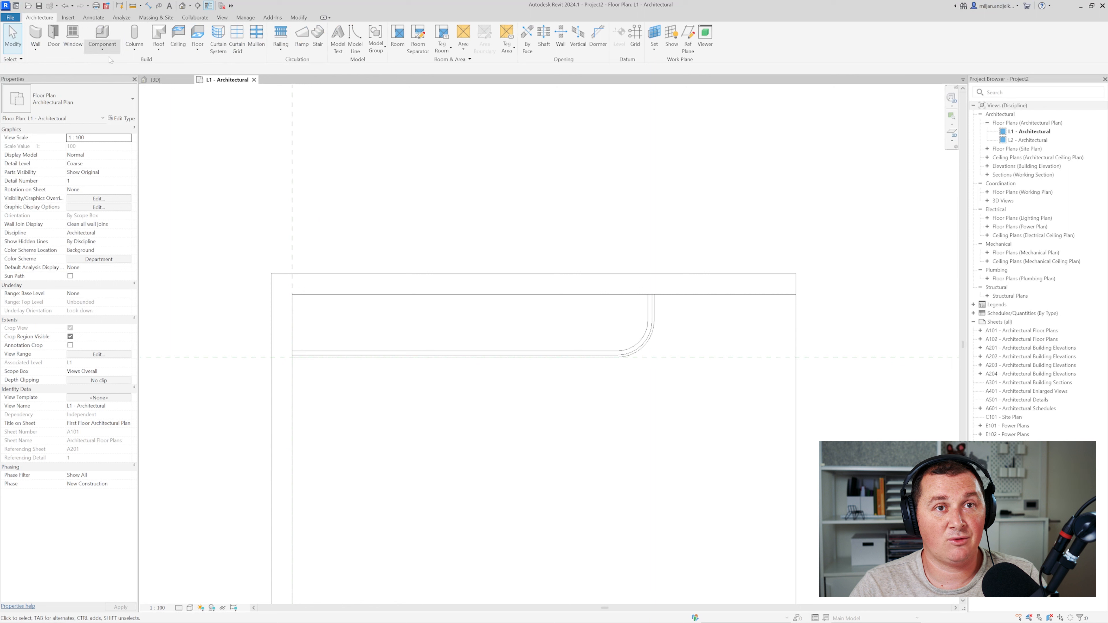
click(195, 51)
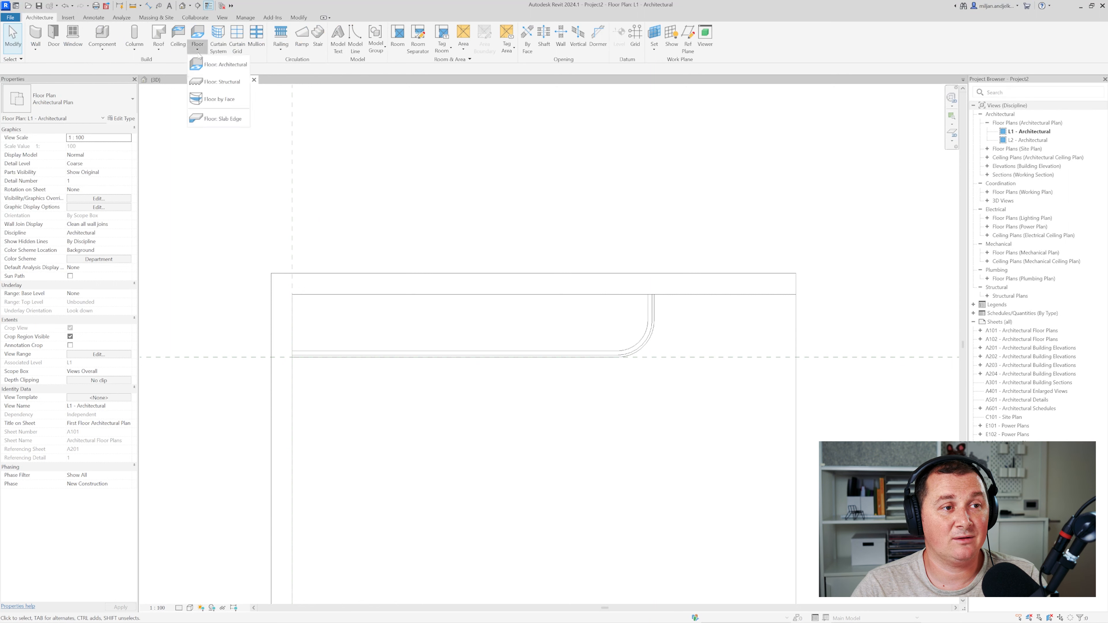
click(216, 67)
click(123, 118)
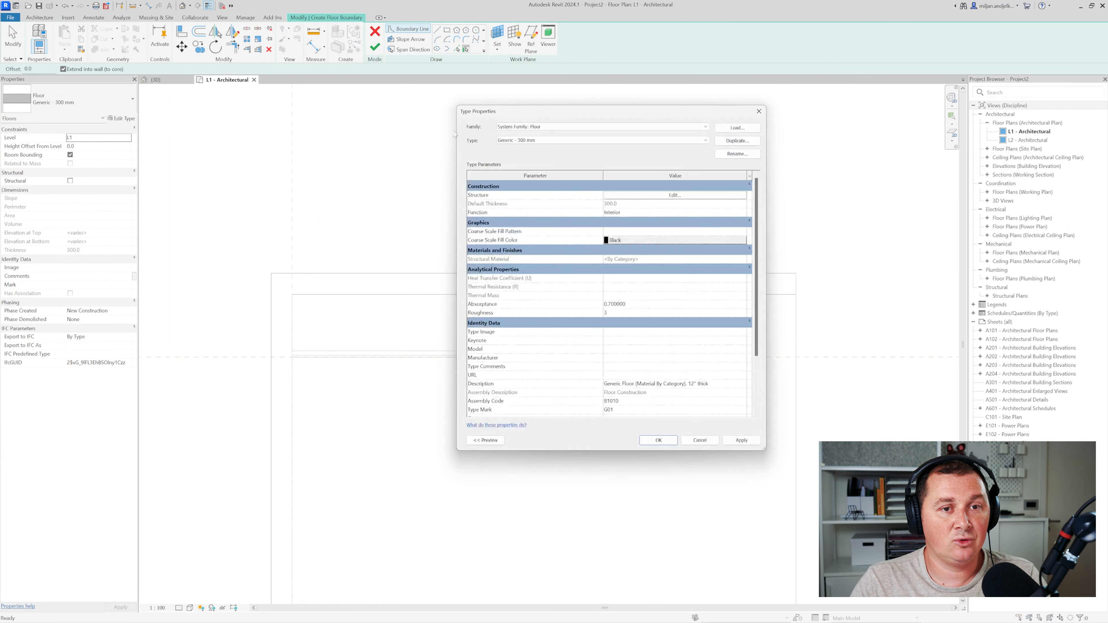
click(737, 140)
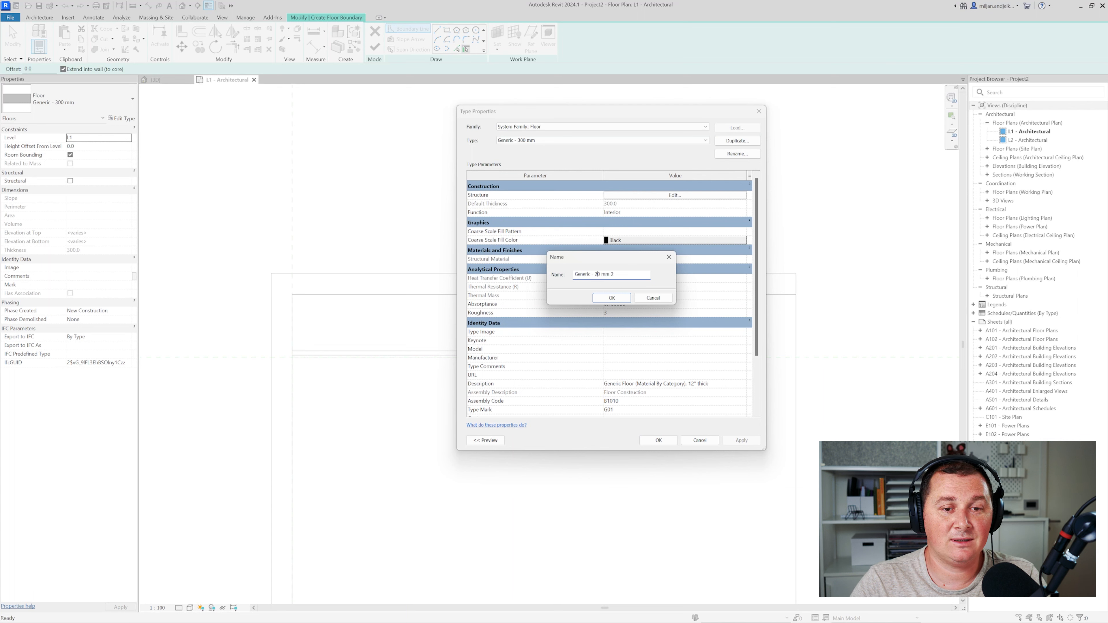
click(612, 299)
click(639, 197)
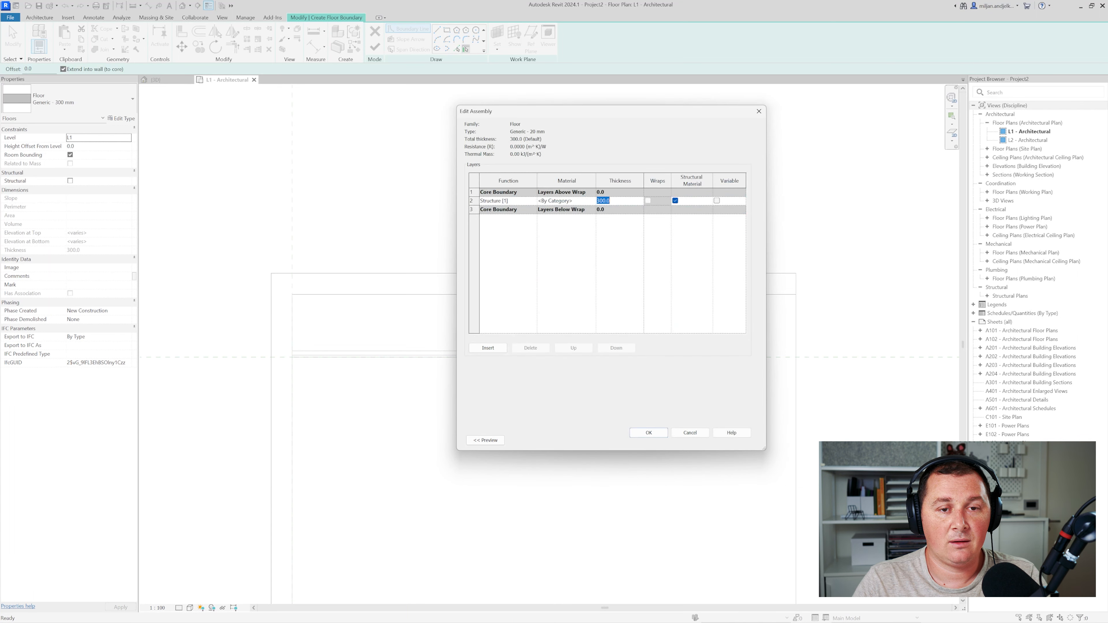
click(641, 434)
click(656, 438)
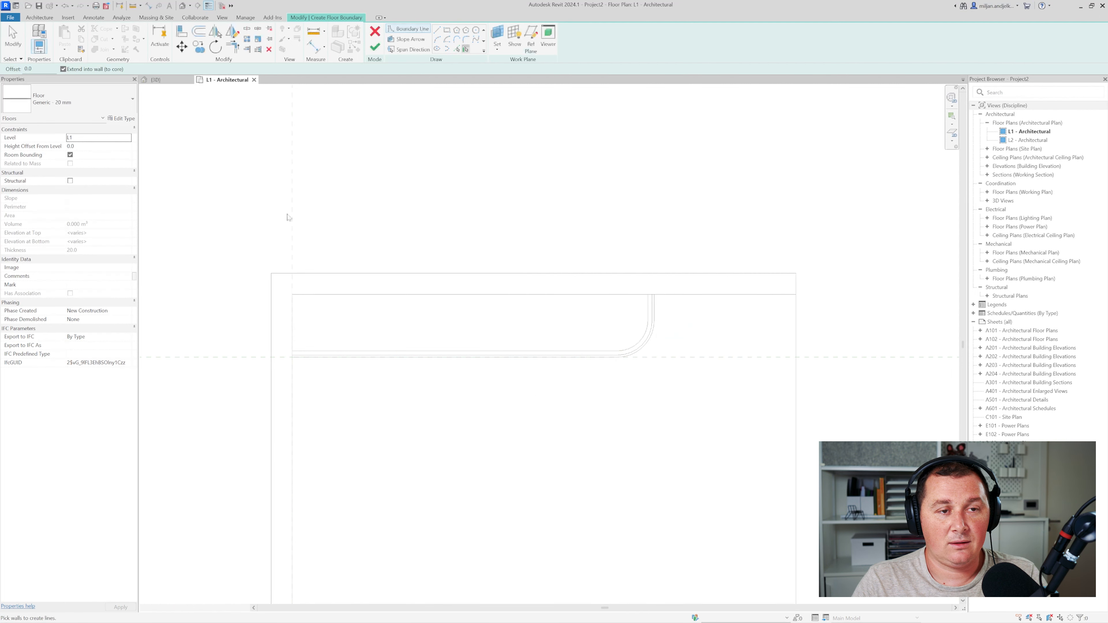
Set the floor's height offset from level to 900 mm and pick the side and back walls' inner faces as boundary lines
click(456, 50)
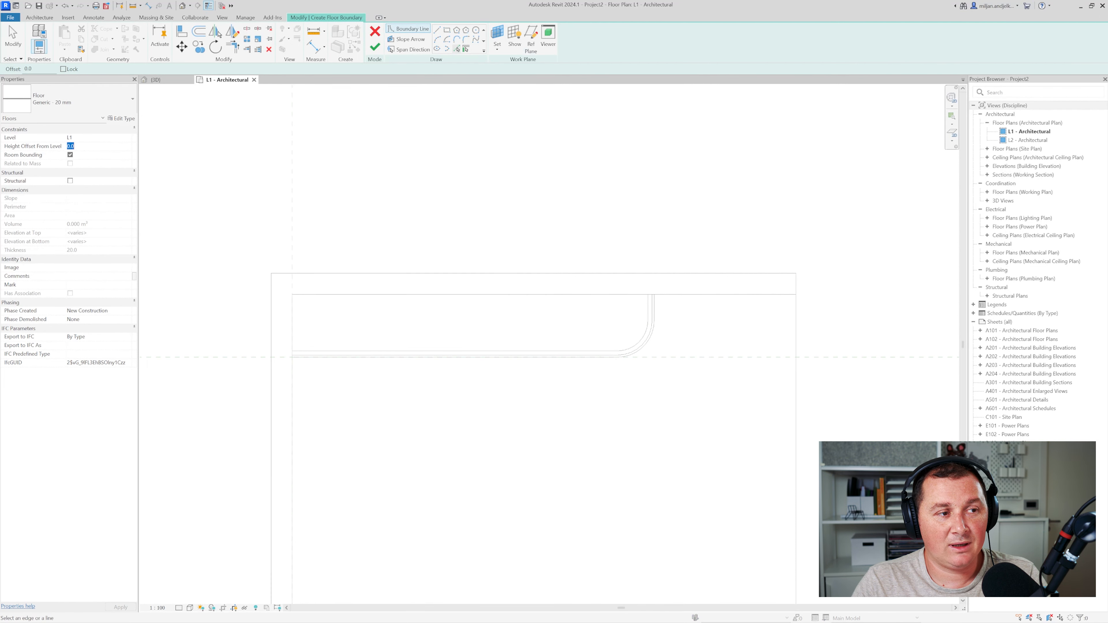
click(302, 458)
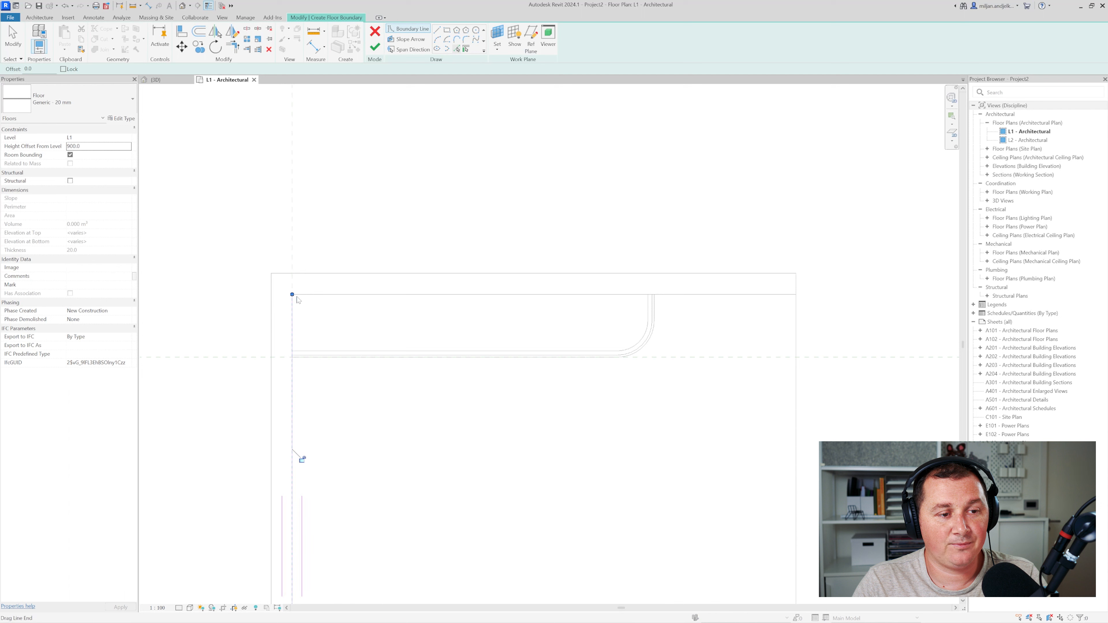
click(307, 297)
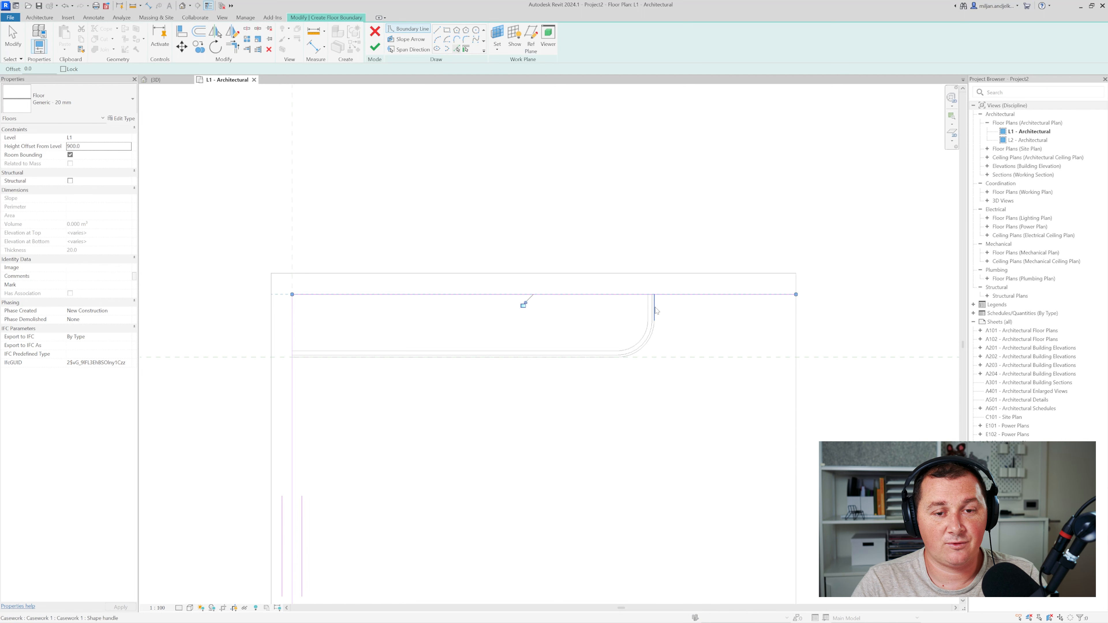
click(616, 360)
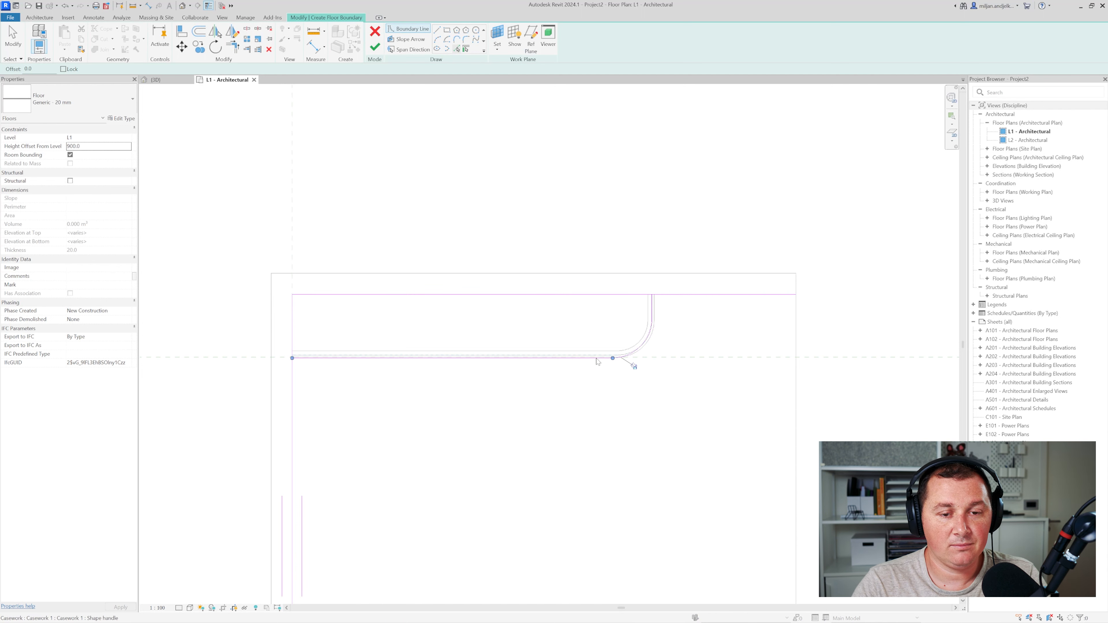
key(Escape)
mouse_move(695, 373)
mouse_down()
mouse_move(666, 364)
mouse_move(613, 306)
mouse_up()
key(Delete)
Pick the front panel's outer face, rounded corner and short return as the remaining floor boundary lines
click(457, 50)
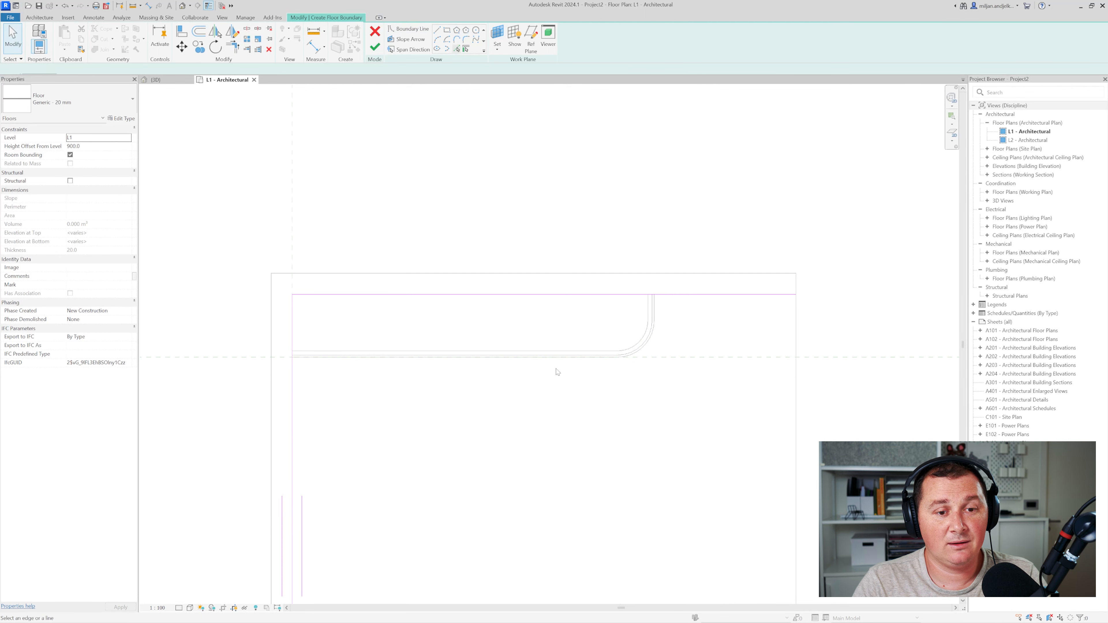
click(549, 360)
scroll(650, 349, up, 3)
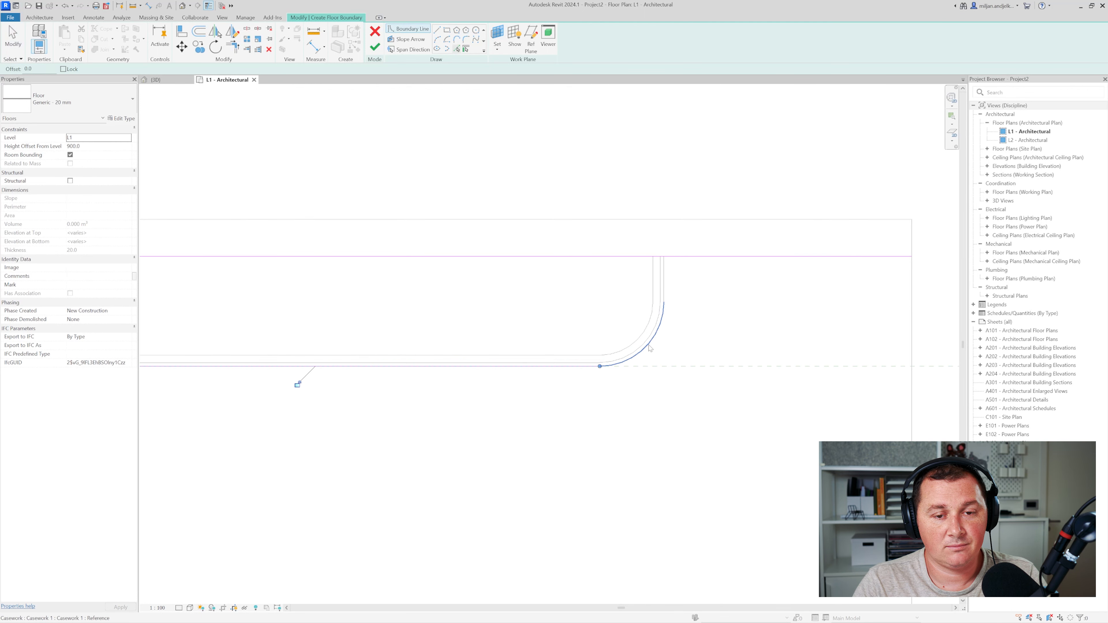
click(663, 279)
Trim the countertop boundary into a closed loop, finish the floor and check it in the 3D view
key(t)
key(r)
click(664, 280)
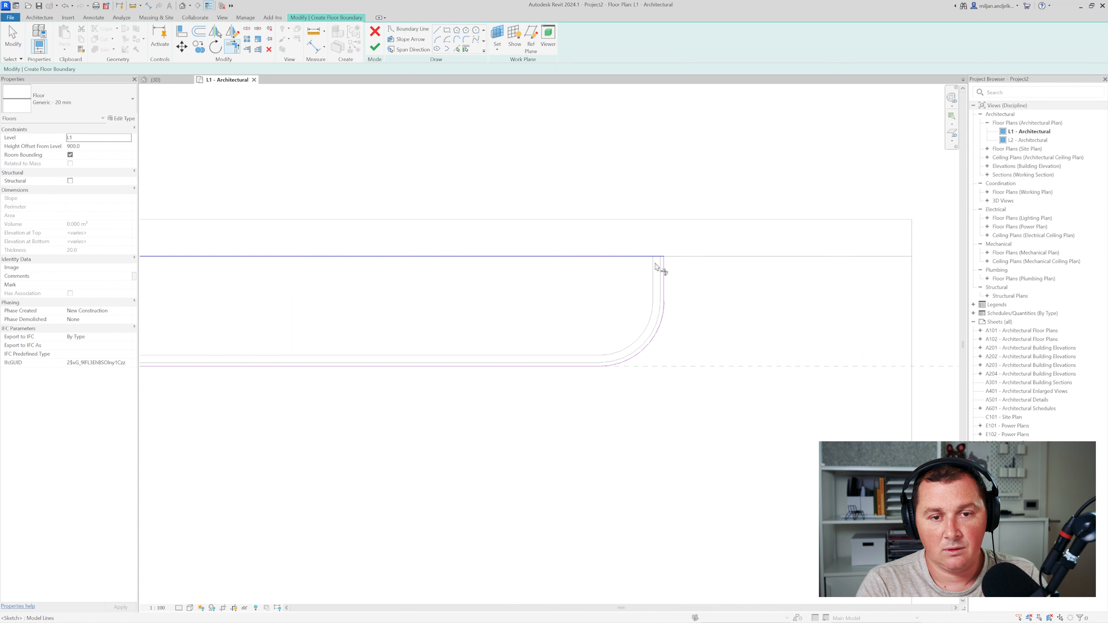
click(654, 257)
scroll(553, 403, down, 1)
middle_drag(553, 403, 751, 398)
click(357, 370)
click(355, 359)
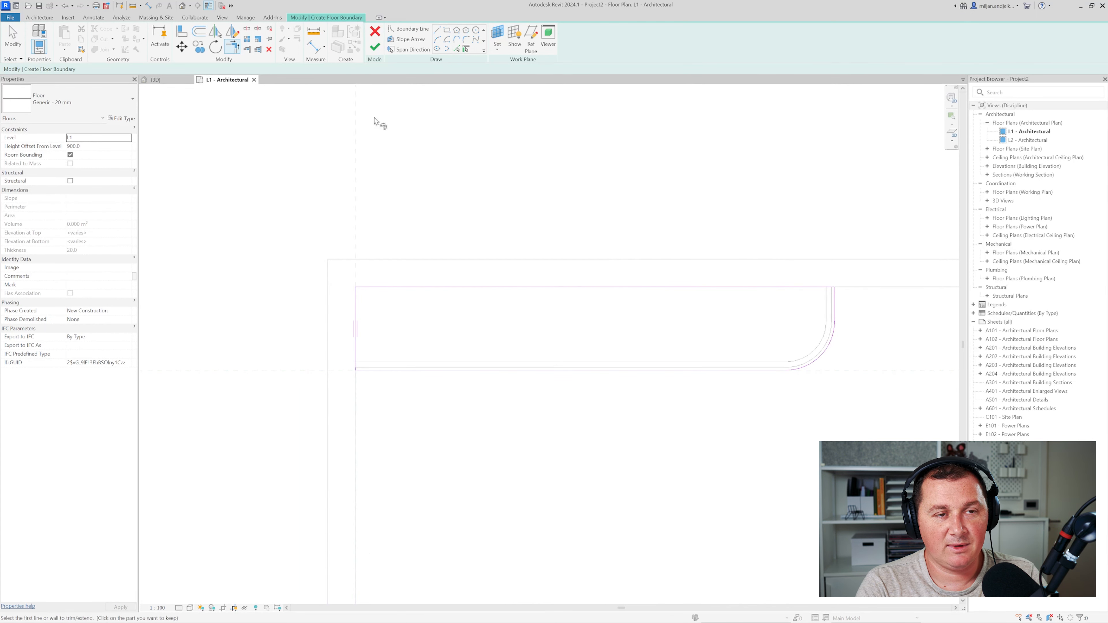
click(375, 47)
click(156, 79)
shift+middle_drag(393, 306, 287, 150)
Open the South - Architectural elevation from its marker in the L1 plan and focus on the cabinet and countertop
click(226, 80)
scroll(447, 357, down, 4)
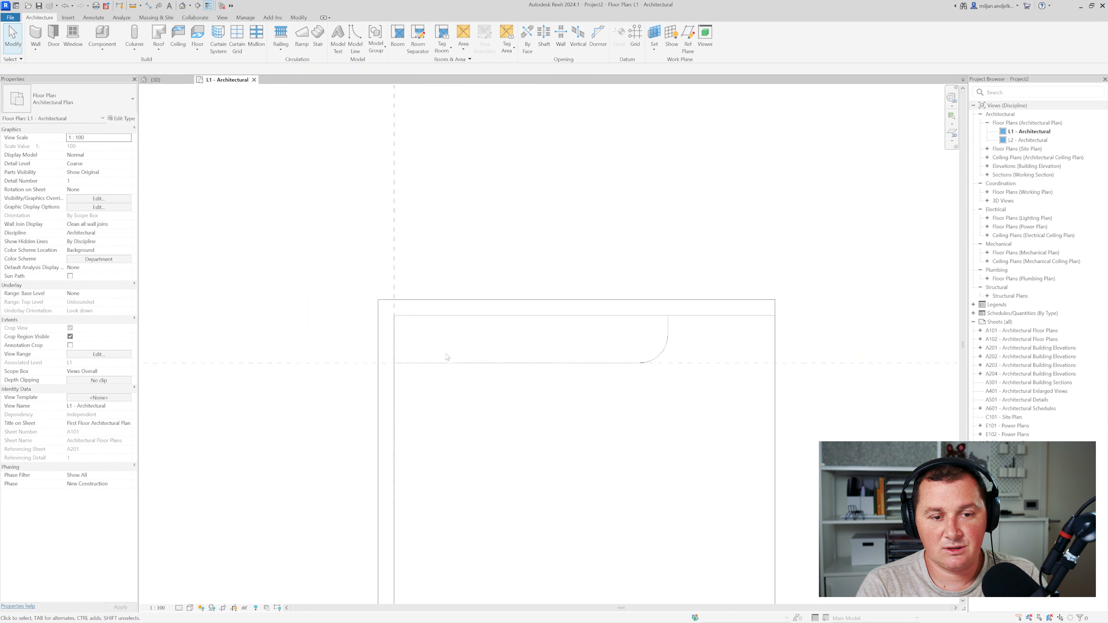
scroll(451, 377, down, 3)
click(441, 476)
right_click(445, 480)
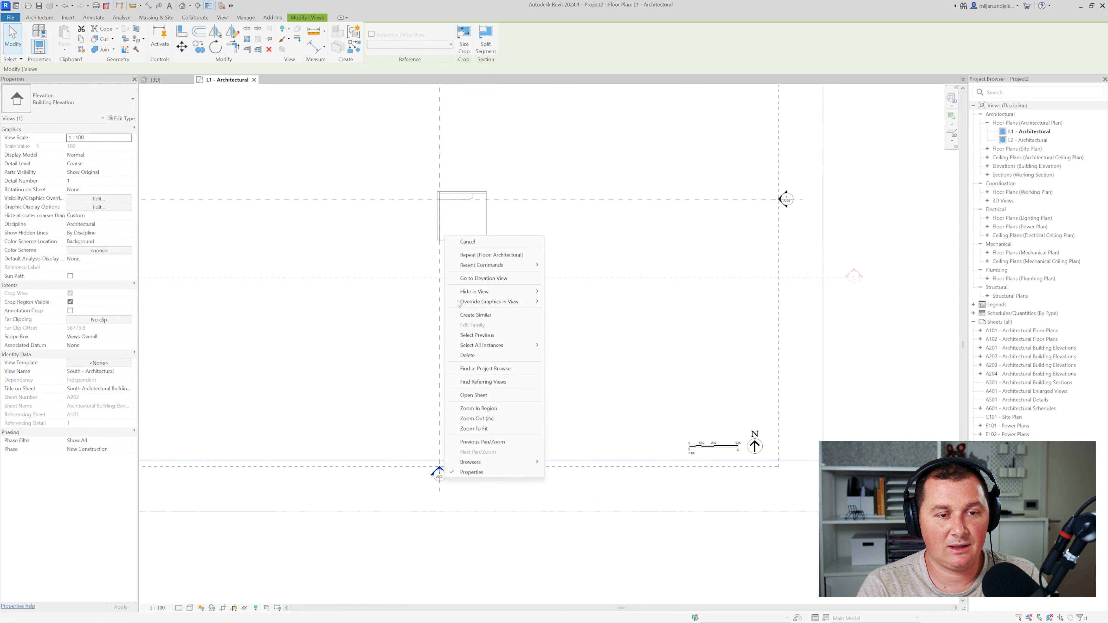
click(471, 278)
scroll(611, 472, up, 5)
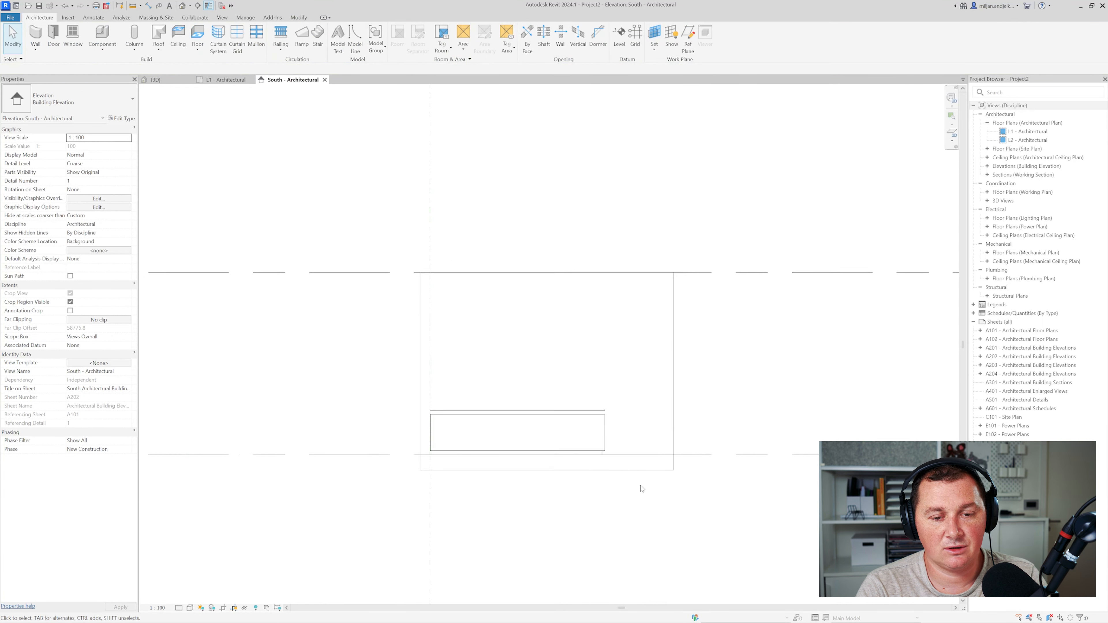
scroll(591, 453, up, 2)
key(d)
key(i)
click(483, 270)
scroll(483, 283, up, 2)
scroll(484, 285, down, 2)
key(Escape)
key(Escape)
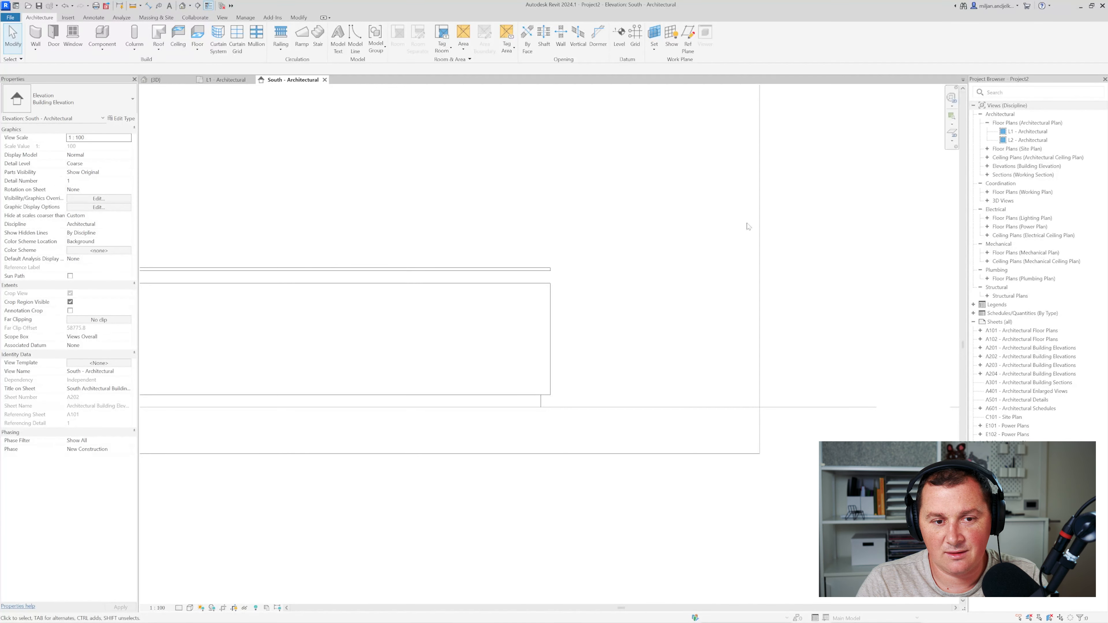
Draw a horizontal detail line 850 mm above the L1 level as a guide spanning beyond both ends of the cabinet
scroll(520, 322, up, 2)
key(d)
key(l)
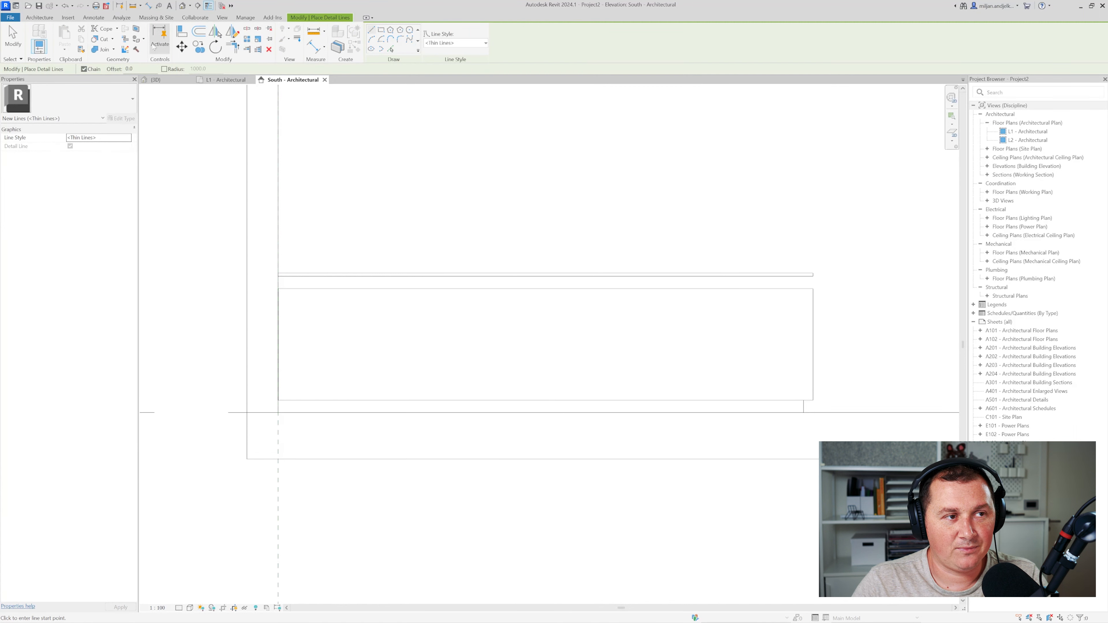
click(13, 37)
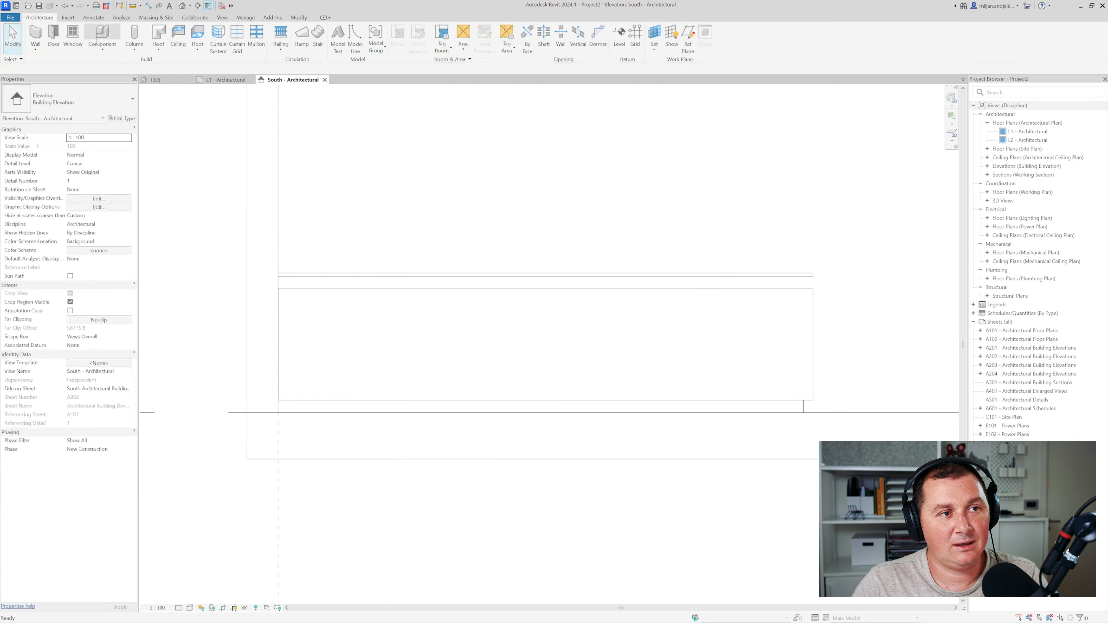
click(99, 18)
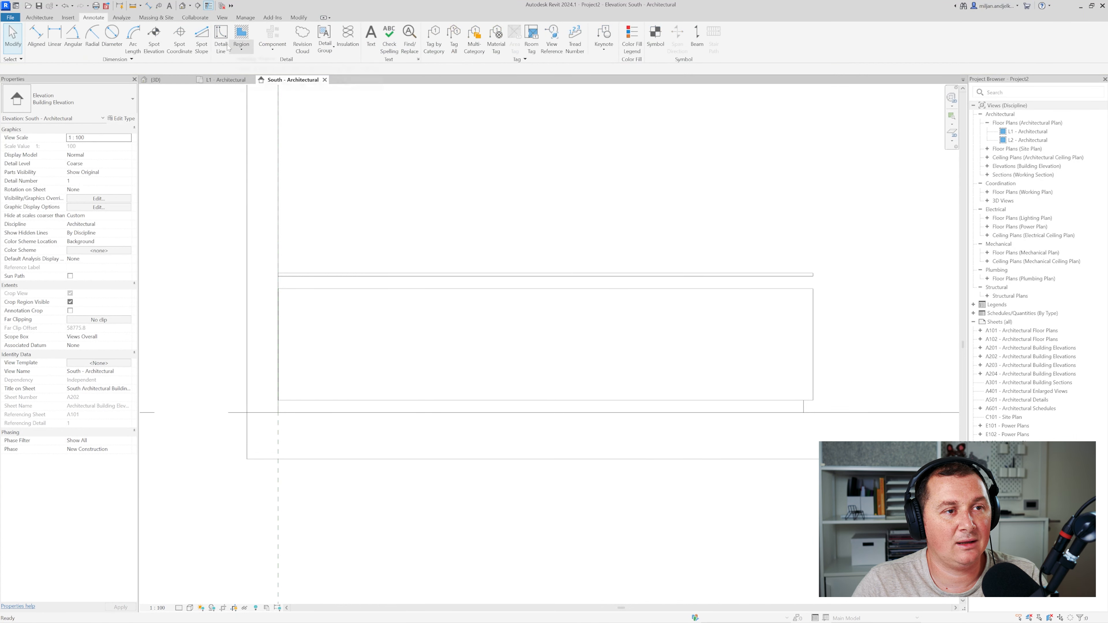
click(220, 36)
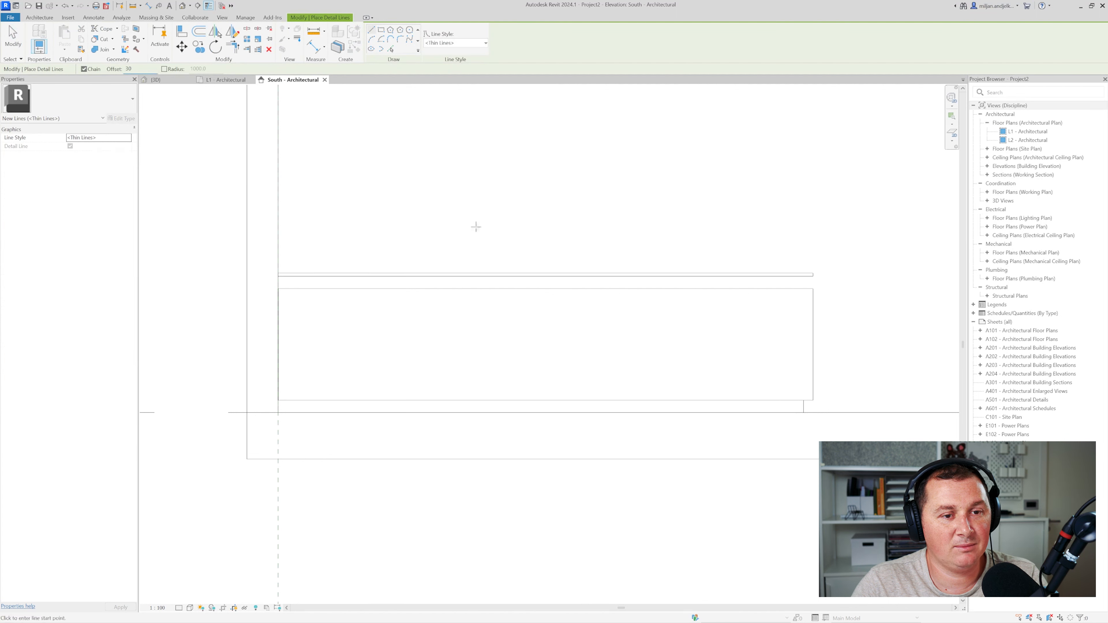
click(536, 280)
click(198, 281)
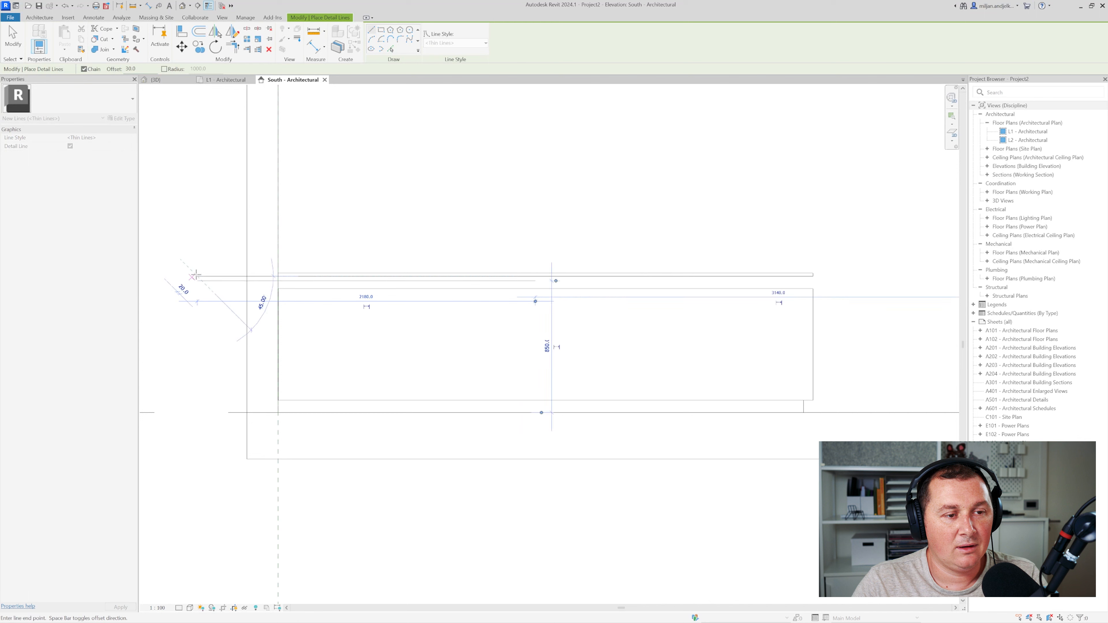
key(Escape)
key(Escape)
click(534, 282)
drag(536, 281, 882, 281)
Stretch the casework's upper edge up to the guide line and delete the detail line
click(552, 299)
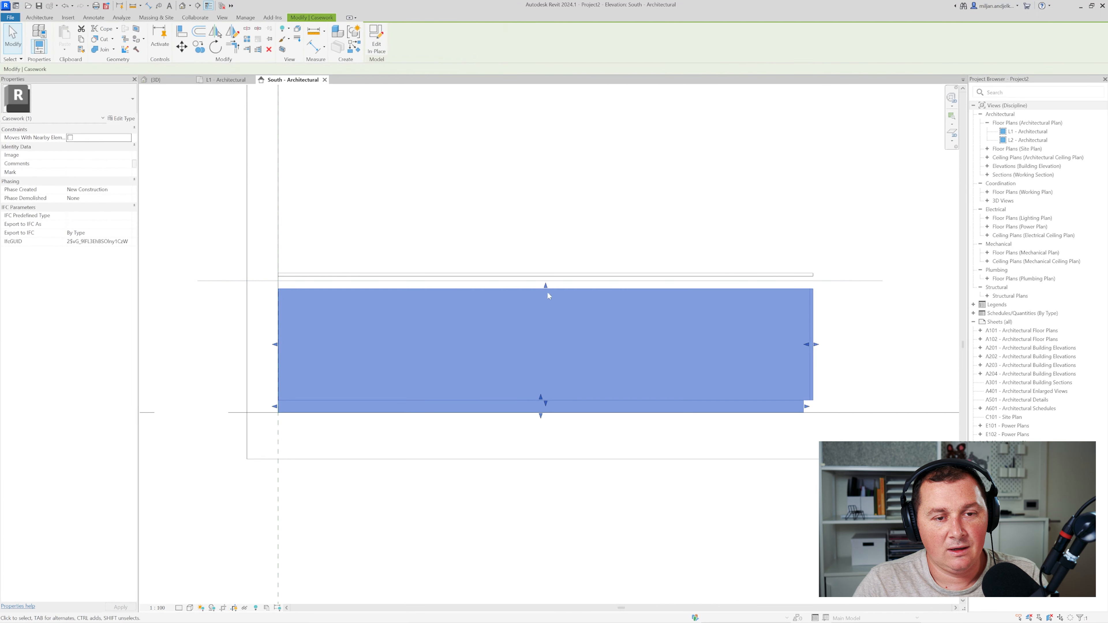
drag(547, 288, 549, 284)
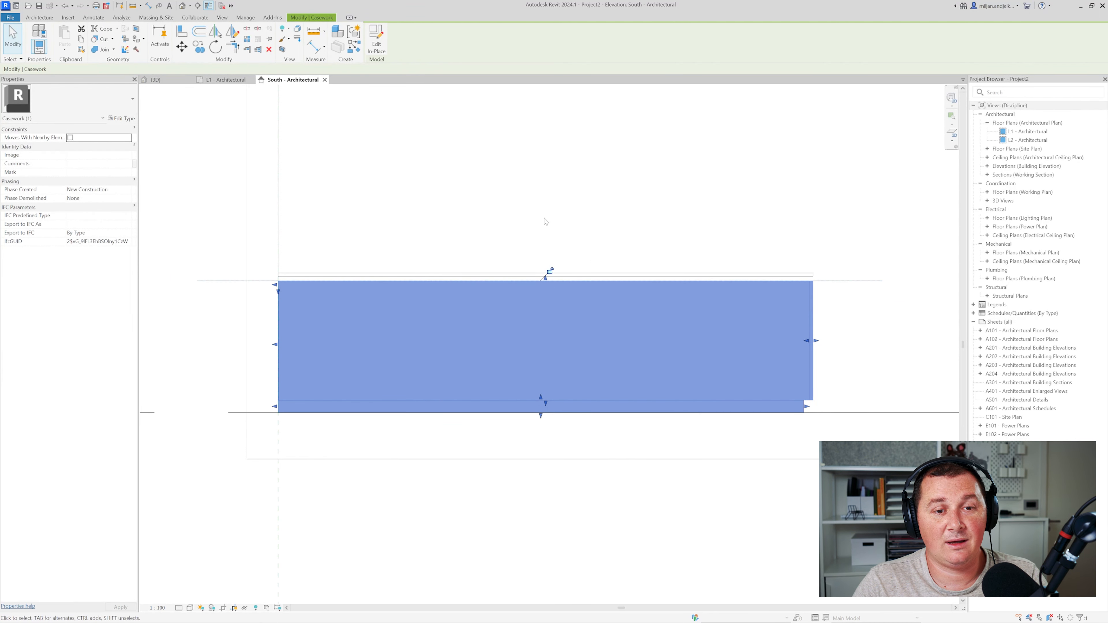
click(819, 260)
click(839, 282)
key(Delete)
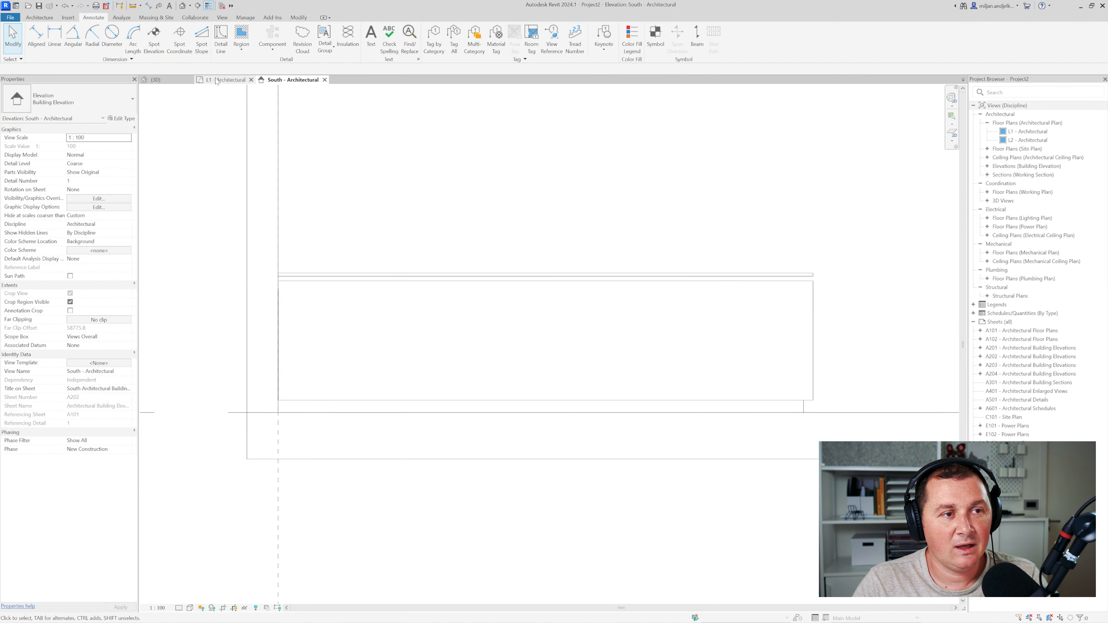
Edit the casework in place from the 3D view and extend the left end void's extrusion end to 850 mm
click(156, 80)
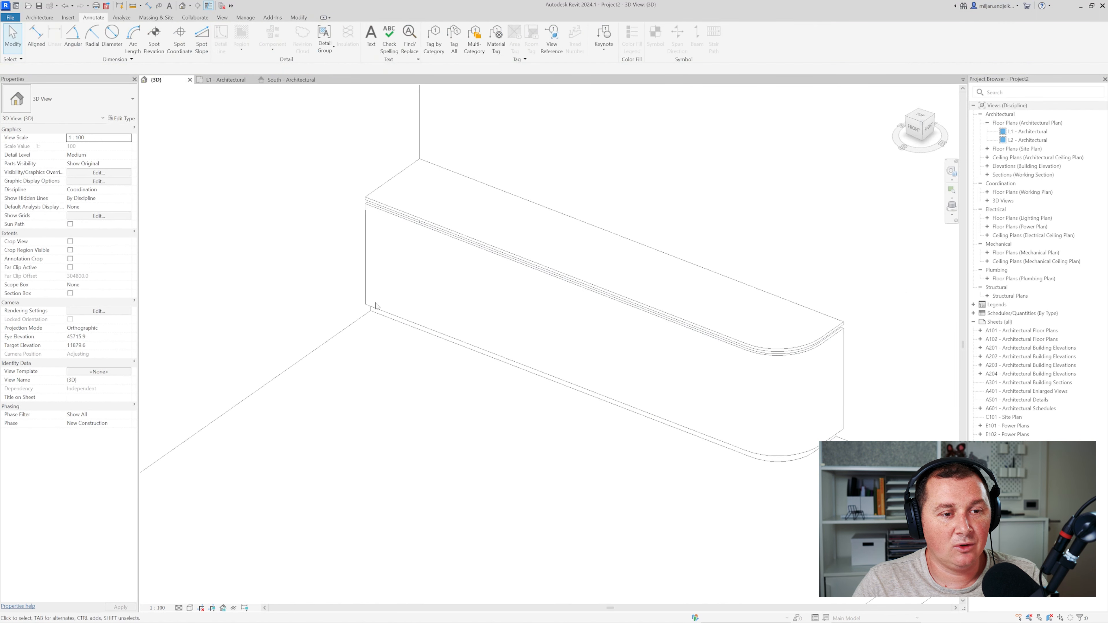
click(363, 257)
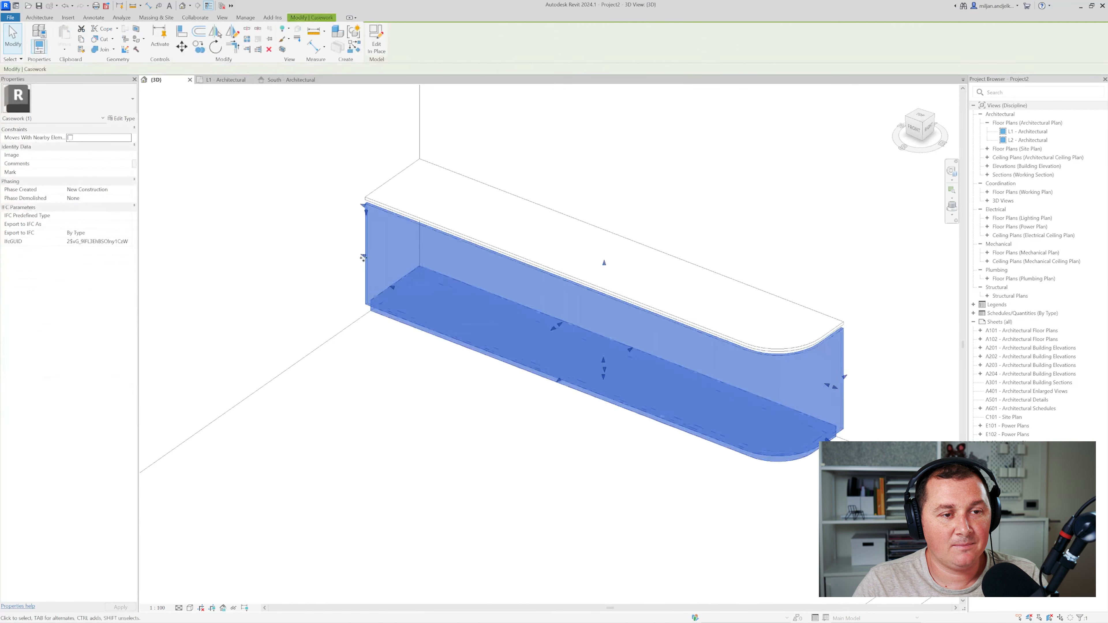
click(376, 38)
click(597, 344)
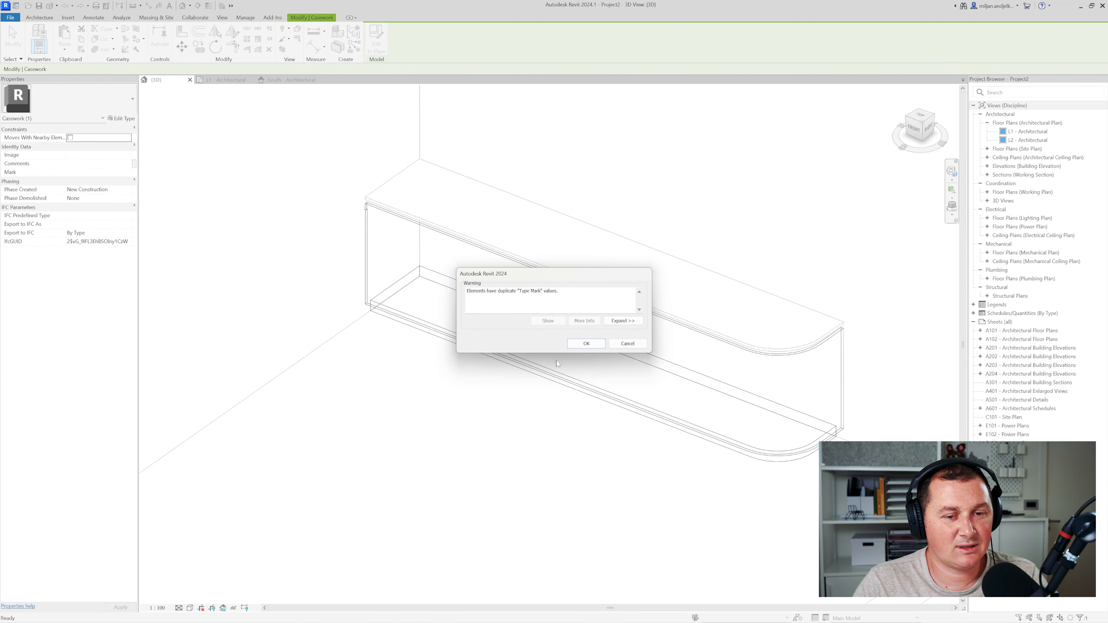
click(359, 250)
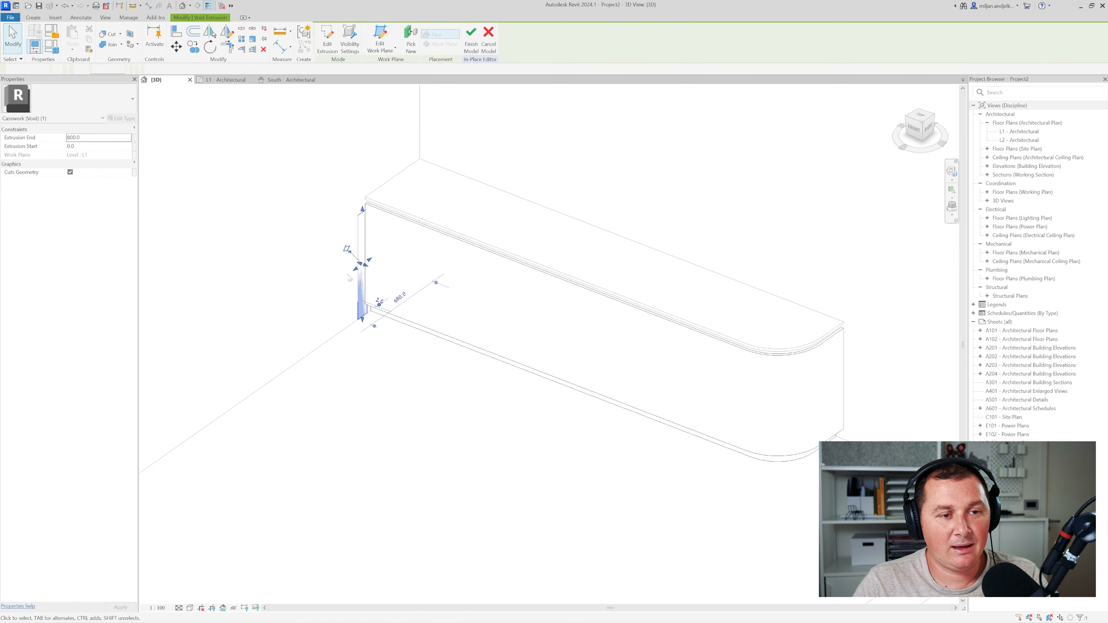
scroll(331, 248, up, 6)
drag(379, 219, 381, 189)
scroll(292, 187, down, 3)
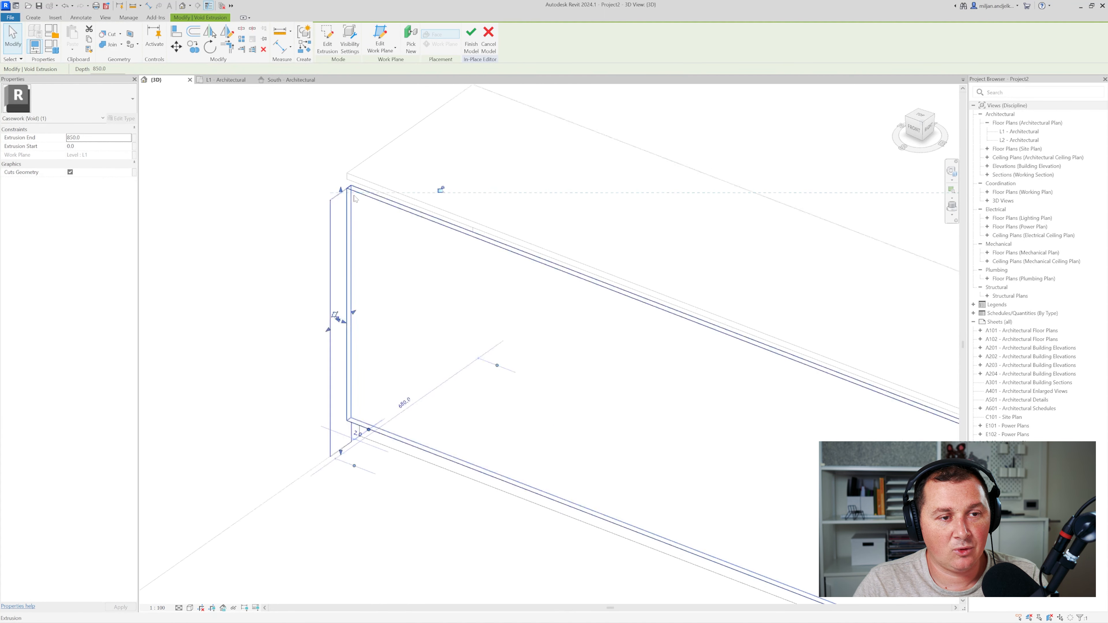
click(292, 187)
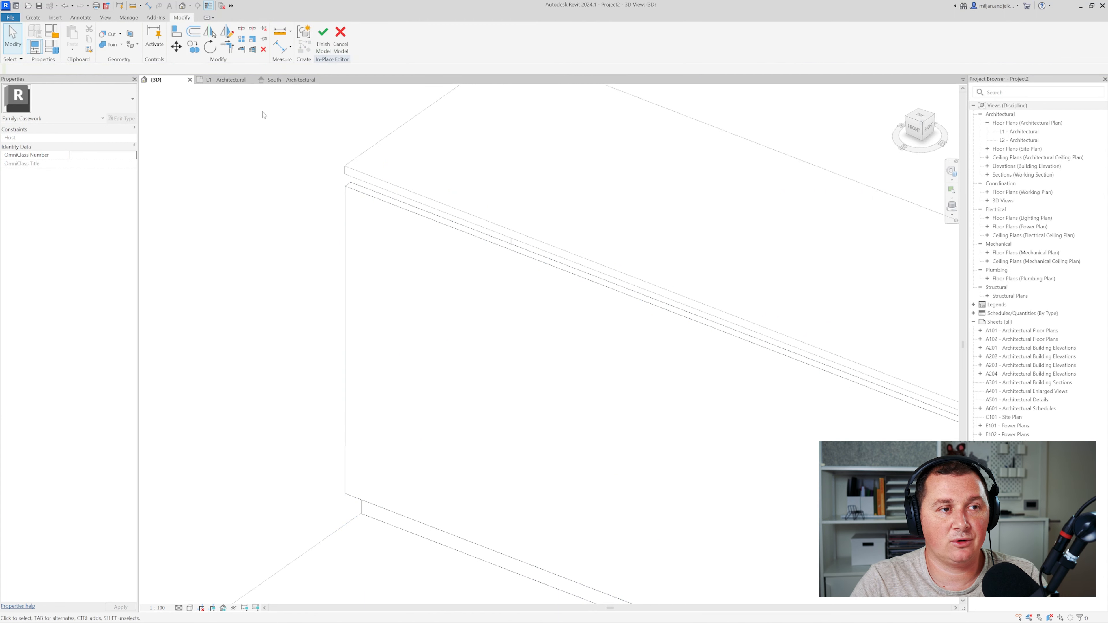
Show the L1 plan in Wireframe at the cabinet's left corner, exposing the void beneath the countertop
click(227, 80)
scroll(436, 219, up, 8)
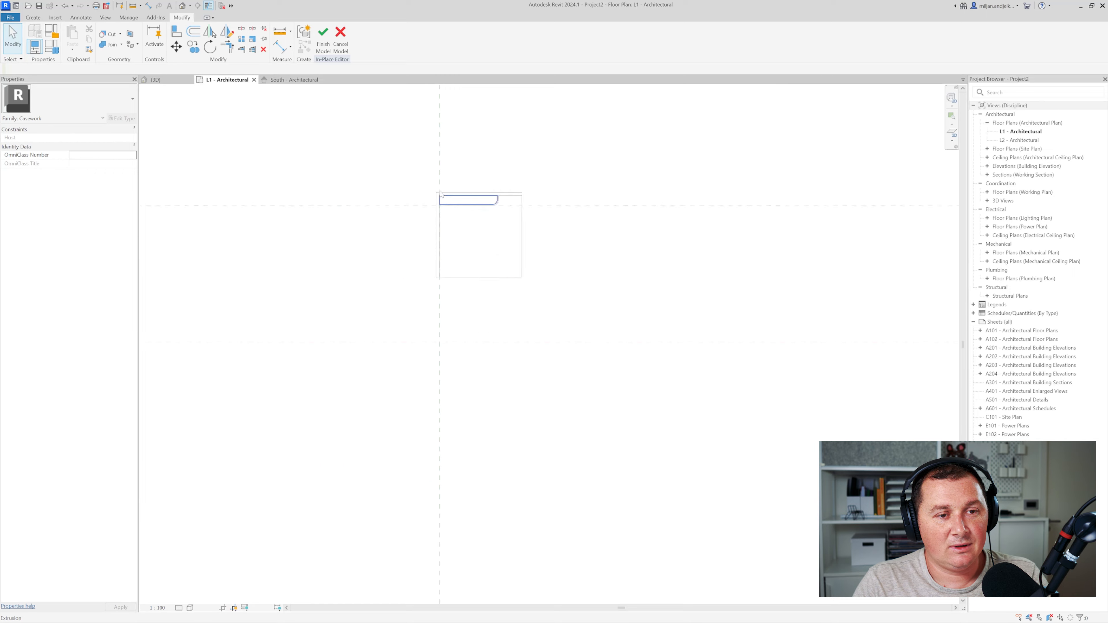
scroll(341, 302, up, 1)
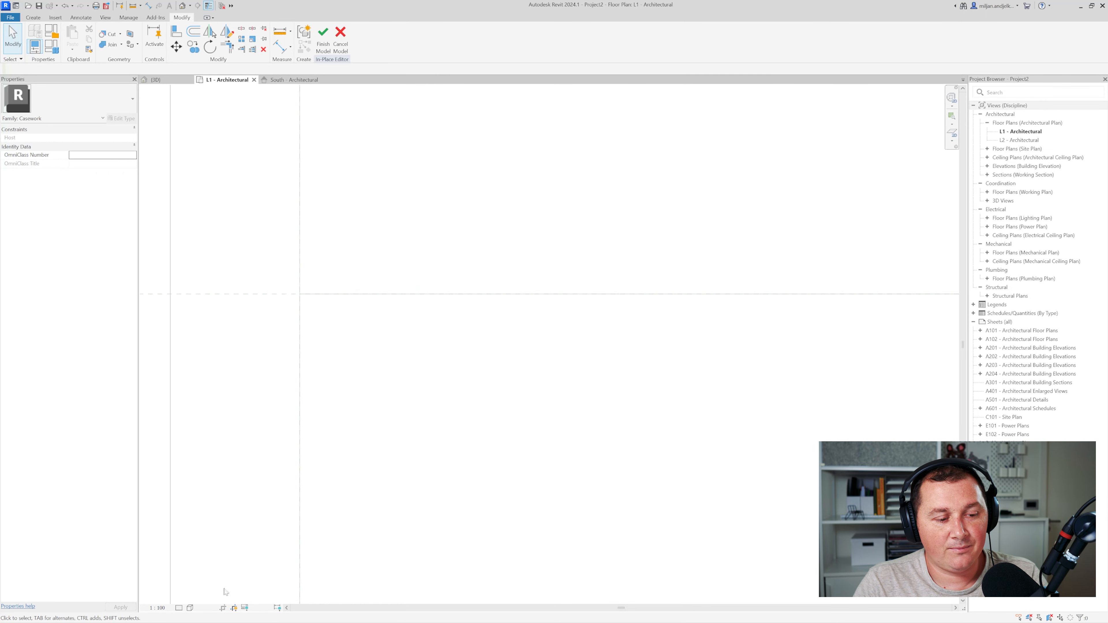
click(191, 608)
click(202, 556)
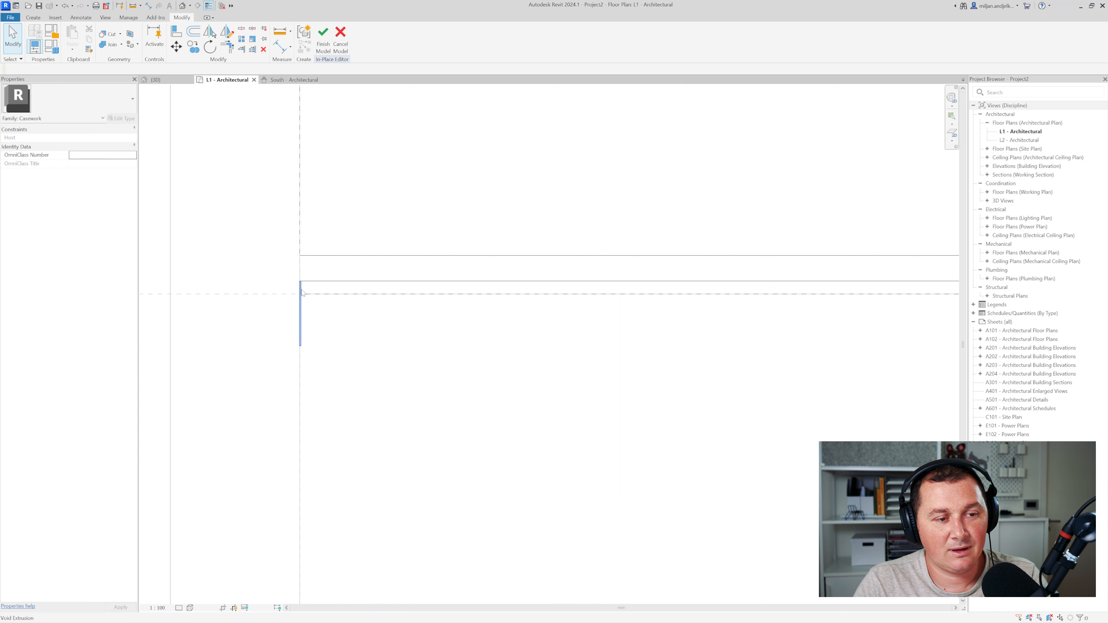
Copy the left end void horizontally along the front panel with multiple copying enabled and place the first copy
click(301, 321)
scroll(335, 327, down, 2)
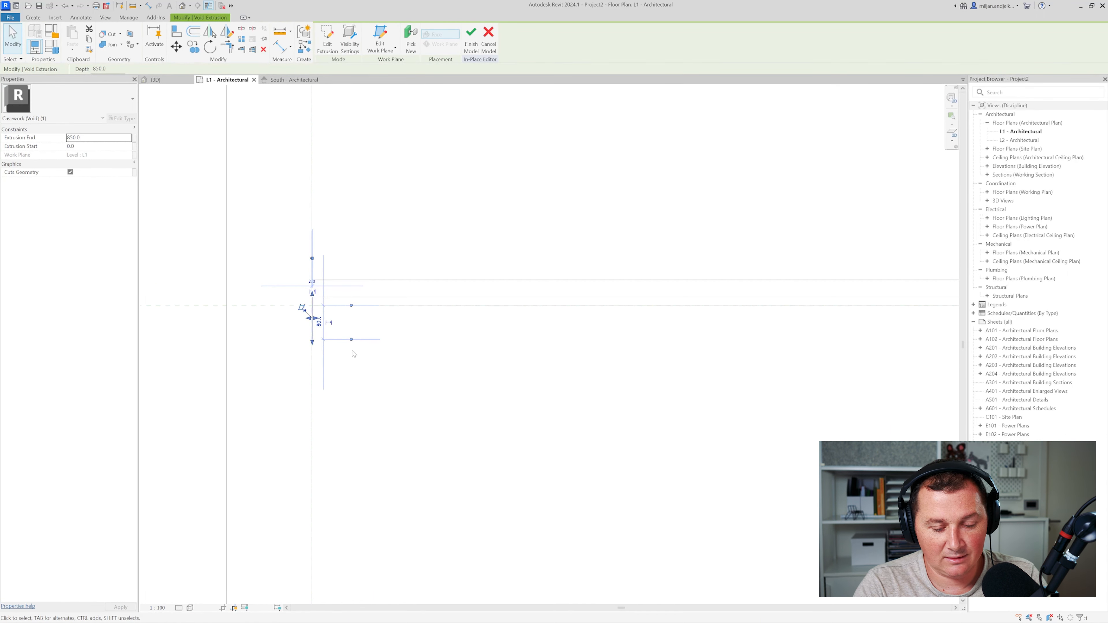
key(c)
key(o)
click(370, 349)
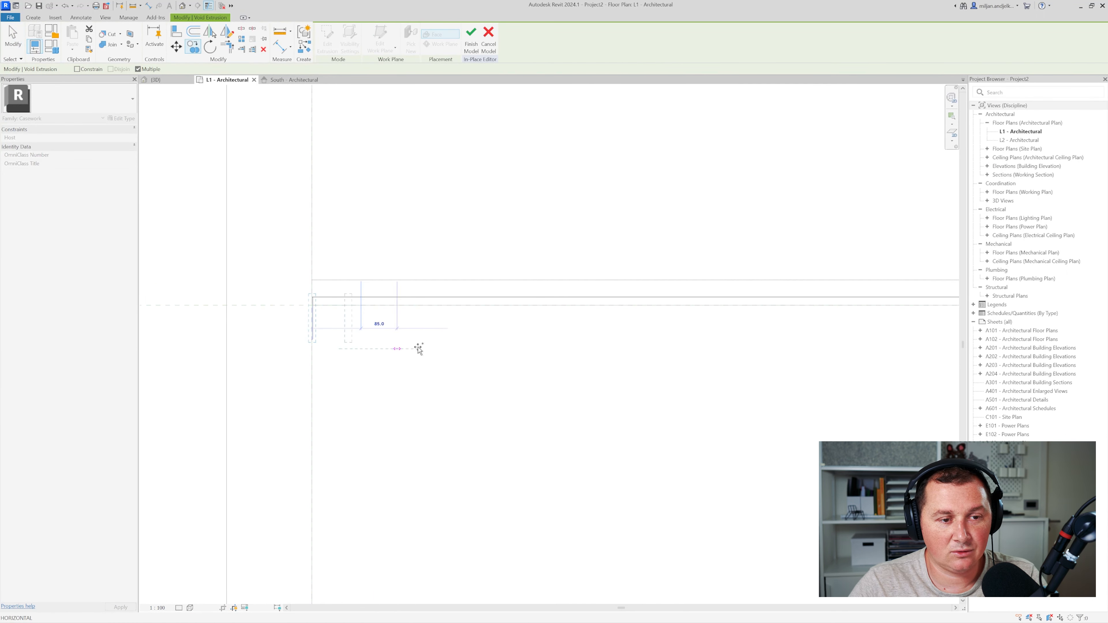
click(451, 348)
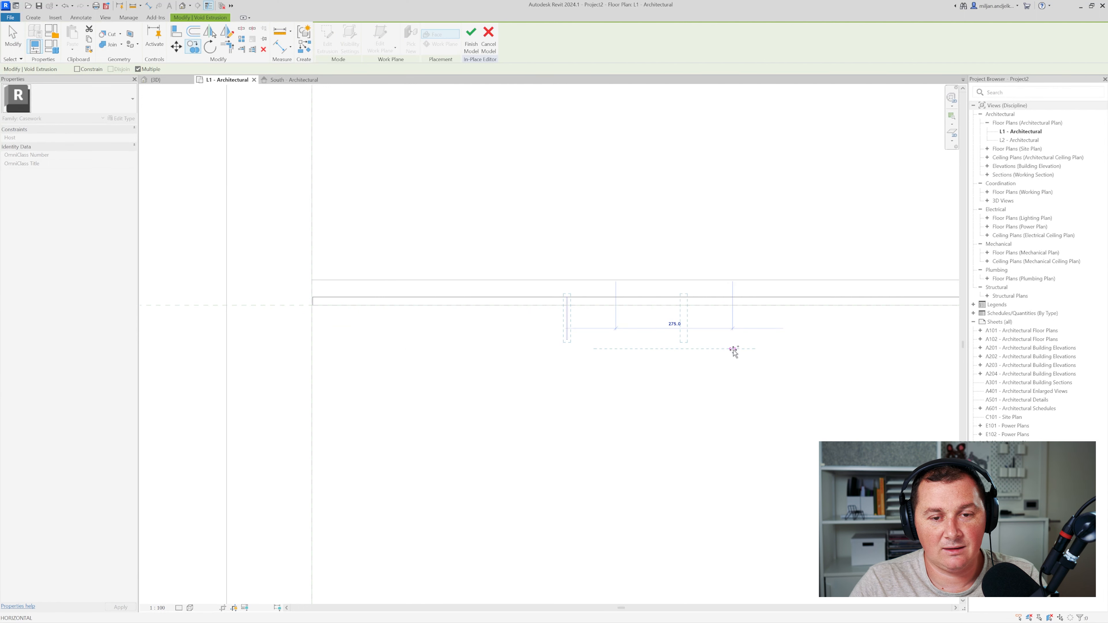
Place three more copies of the gap void along the front panel at 750 mm spacing
text(750)
key(Return)
scroll(720, 352, up, 2)
text(75)
key(Return)
scroll(677, 344, up, 2)
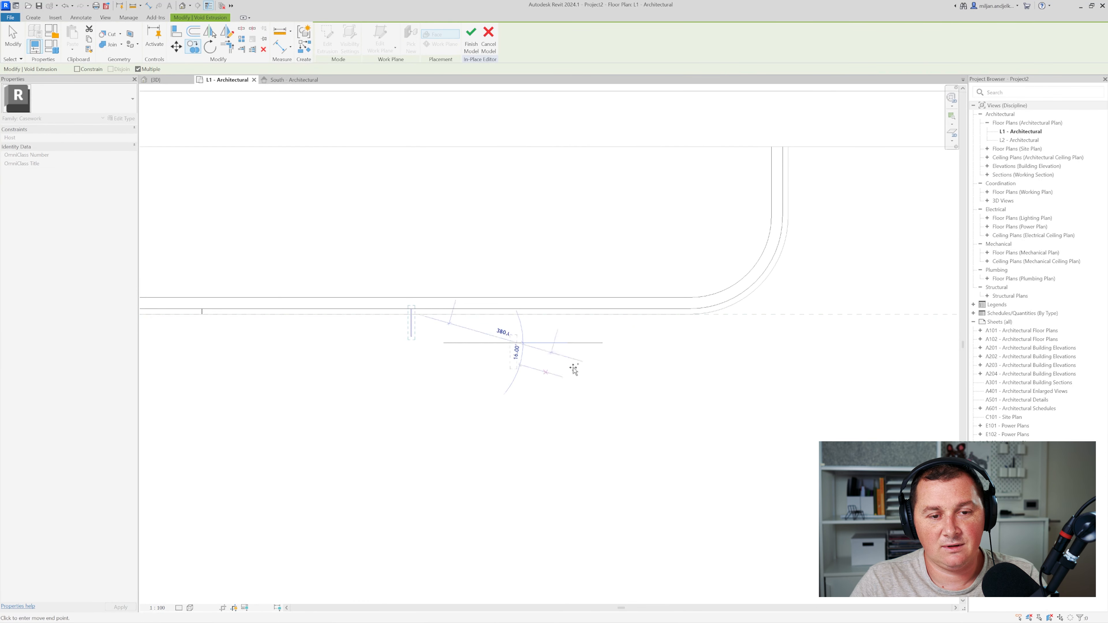
key(Return)
scroll(623, 342, up, 2)
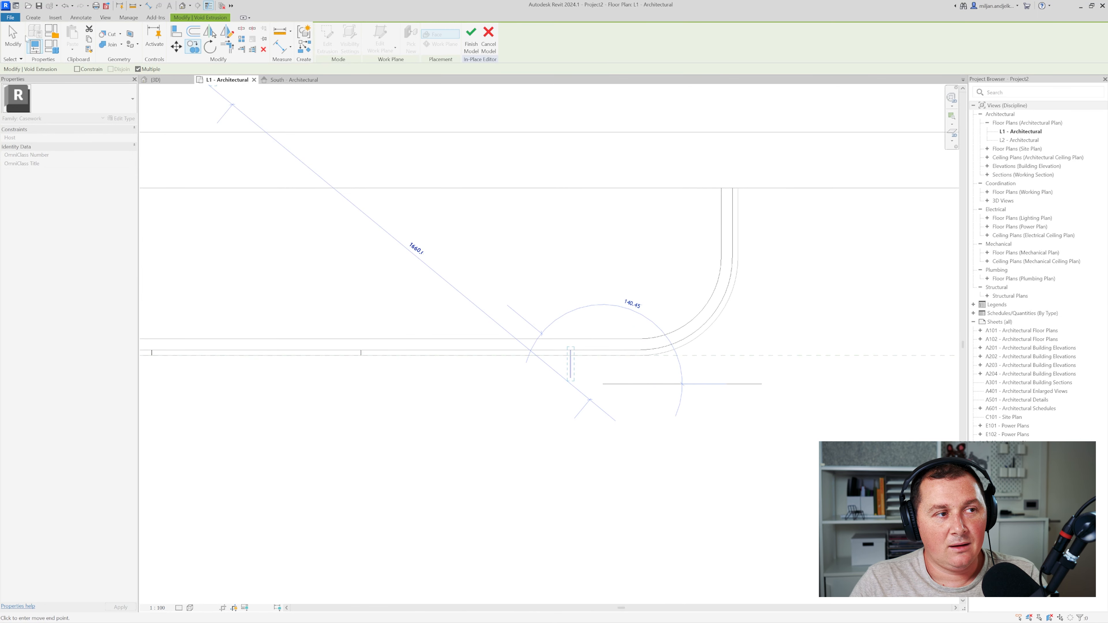
click(13, 37)
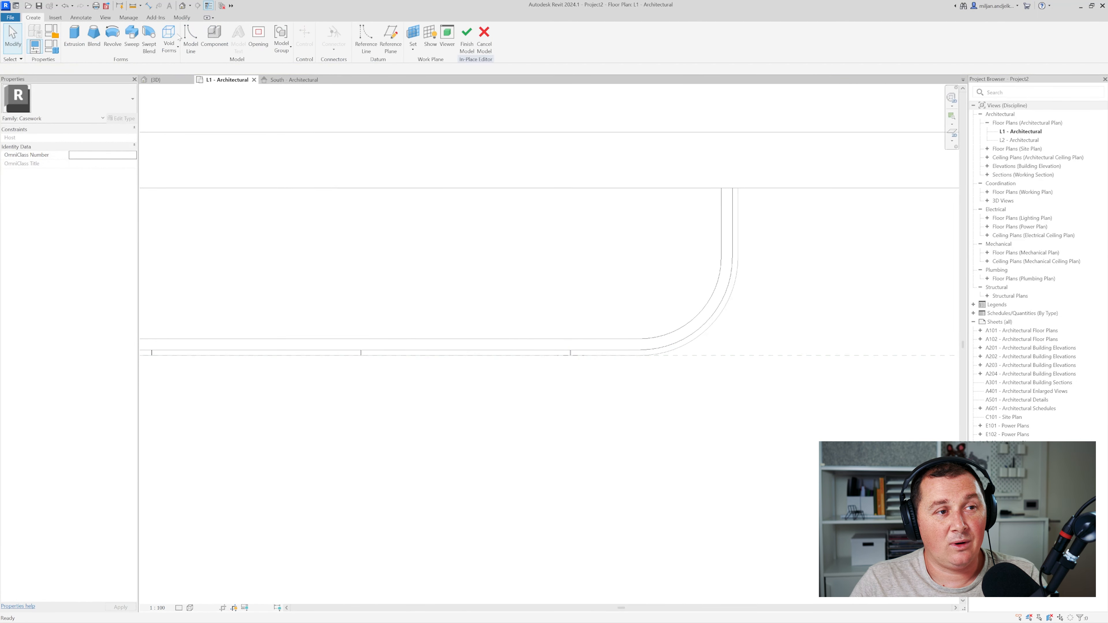
Start a void extrusion and sketch a rectangle about 100 by 20 mm outward from the side panel's inner corner at the back wall
click(179, 37)
click(187, 79)
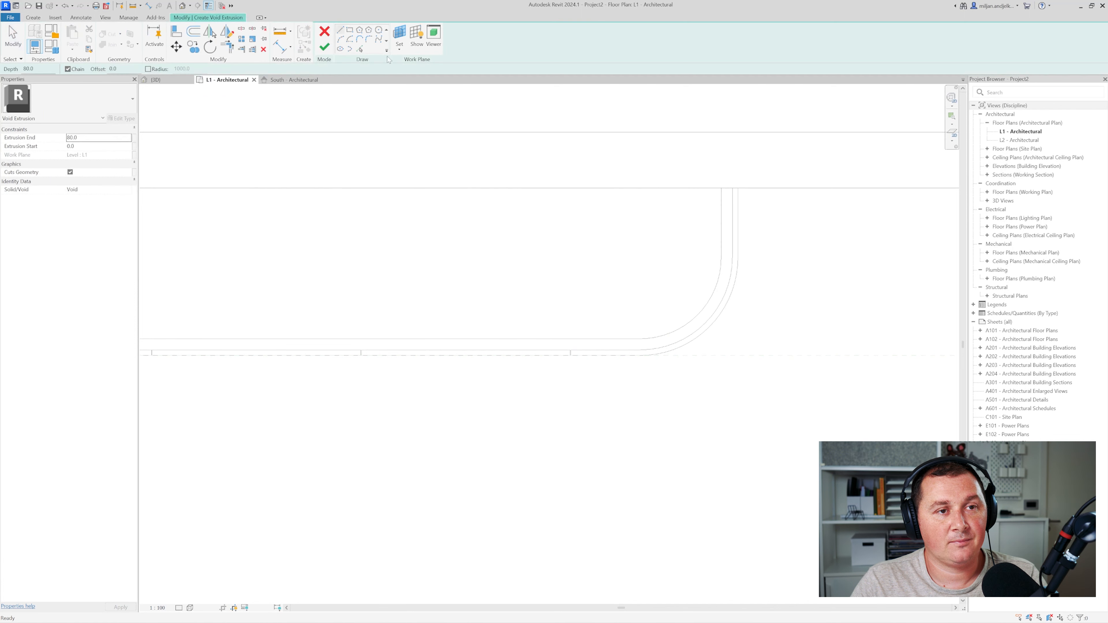
click(361, 50)
scroll(816, 169, up, 3)
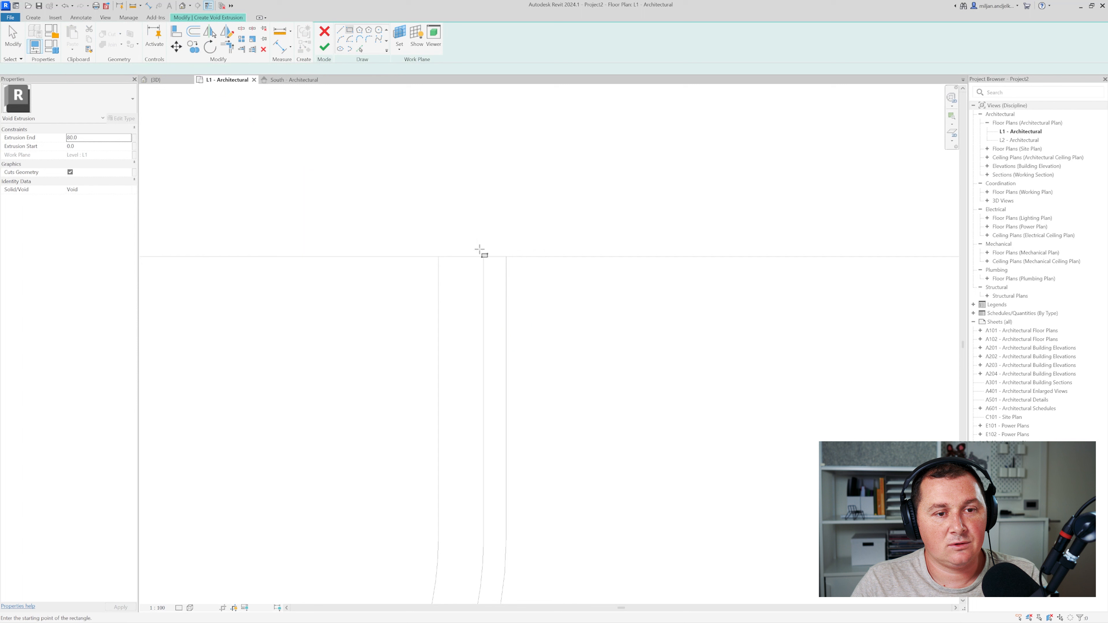
click(483, 257)
scroll(625, 284, down, 3)
scroll(625, 283, down, 5)
middle_drag(630, 289, 604, 462)
scroll(604, 461, up, 2)
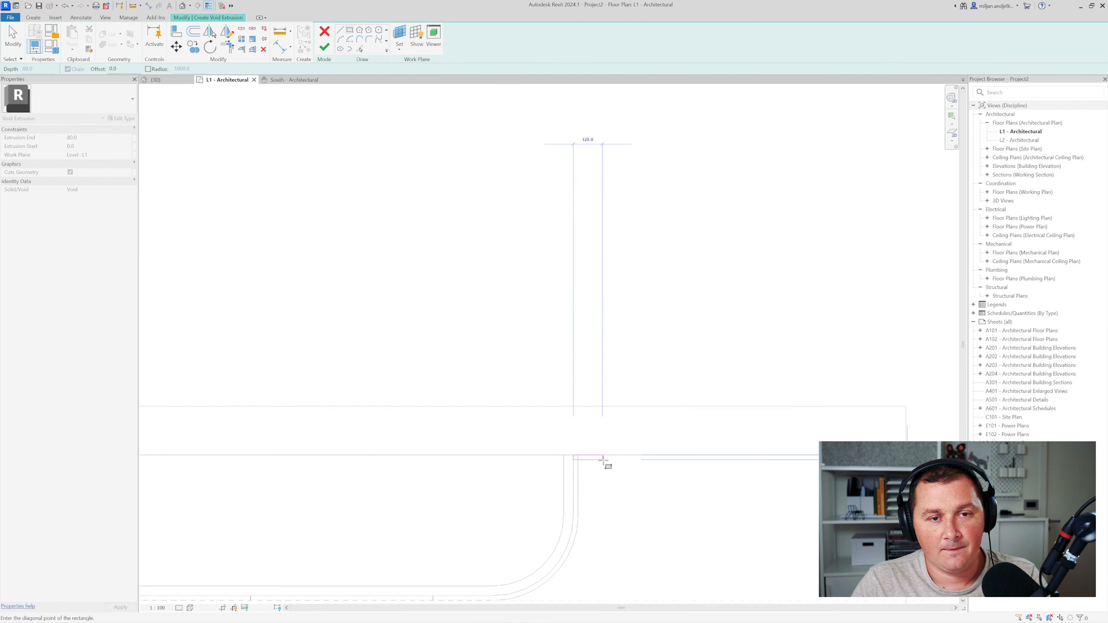
click(598, 460)
scroll(598, 463, up, 4)
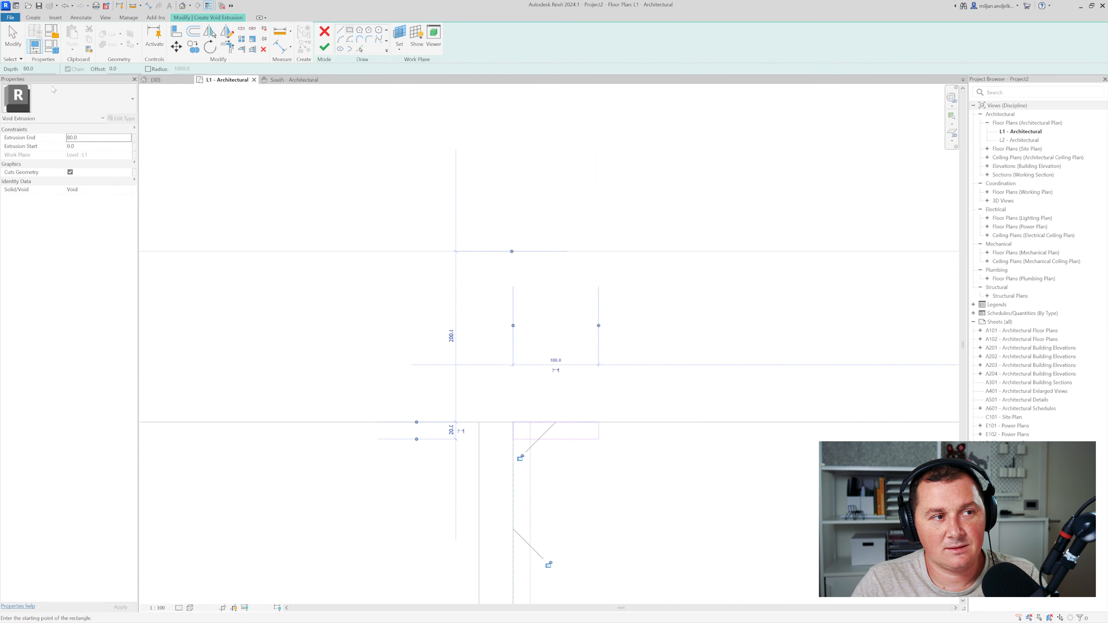
Set the void rectangle's depth from the back wall to 1 mm
click(14, 54)
click(557, 440)
middle_drag(617, 444, 606, 392)
scroll(606, 392, up, 2)
click(599, 375)
text(1)
key(Return)
click(559, 391)
Try copying the thin void rectangle along the side panel within the sketch and delete the copied lines
drag(433, 290, 634, 378)
middle_drag(634, 378, 588, 225)
scroll(588, 226, down, 1)
key(c)
key(o)
click(588, 234)
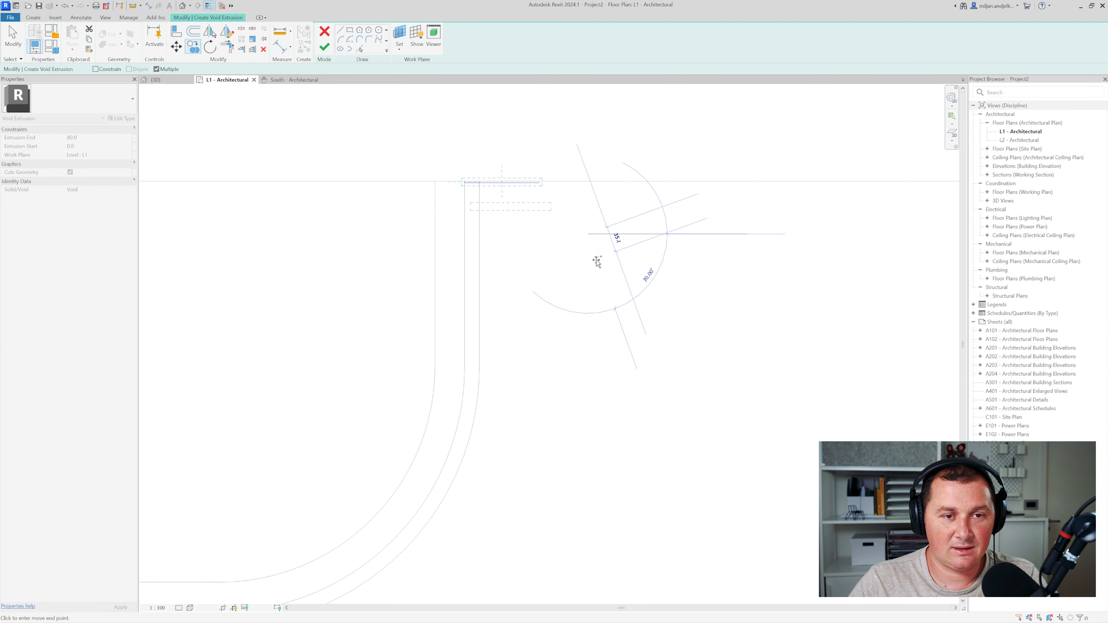
key(Return)
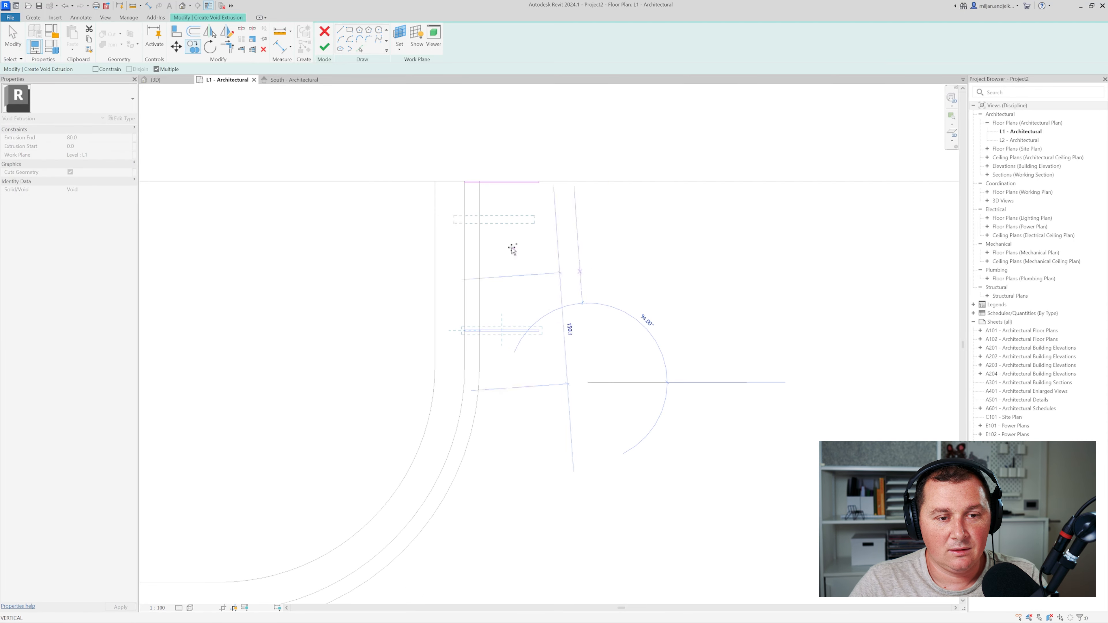
click(13, 41)
drag(352, 277, 664, 391)
key(Delete)
Finish the void extrusion and stretch its upper end to the cabinet's 850 mm upper edge in the 3D view
click(324, 47)
click(160, 81)
middle_drag(725, 406, 342, 295)
scroll(329, 283, down, 5)
scroll(706, 450, up, 5)
scroll(703, 472, up, 1)
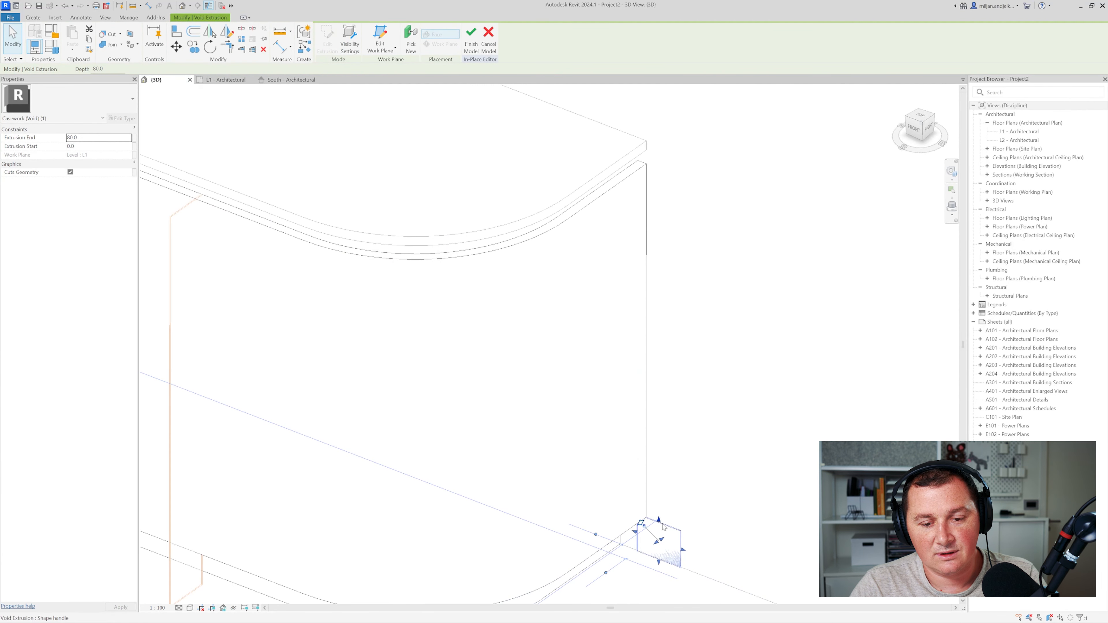
drag(660, 522, 659, 167)
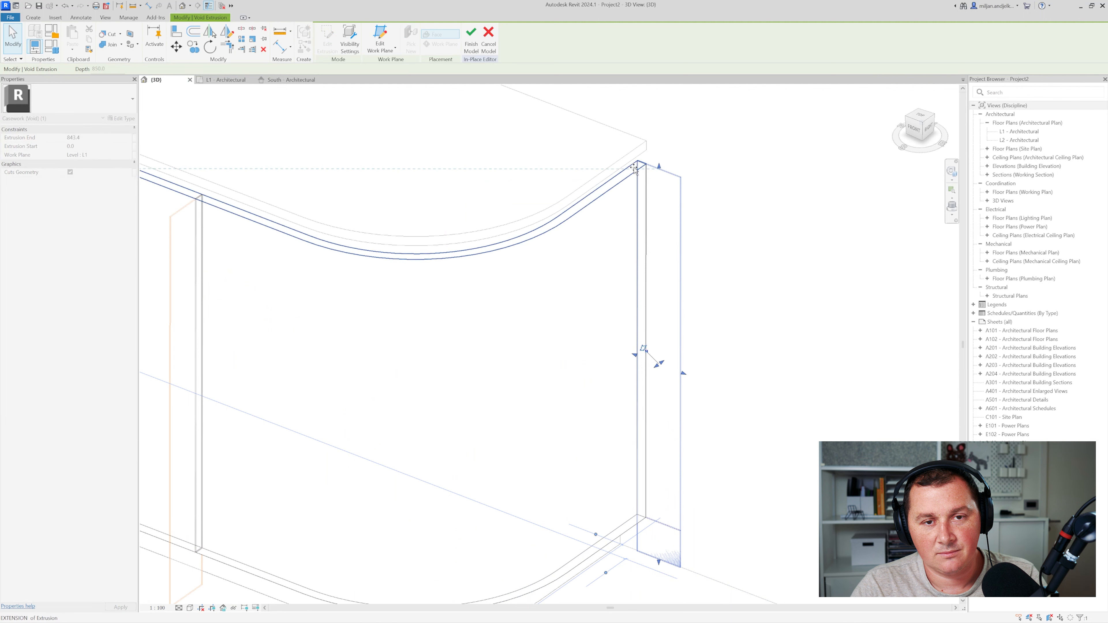
Copy the side void along the side panel toward the rounded corner in the L1 plan
click(226, 79)
scroll(569, 248, down, 1)
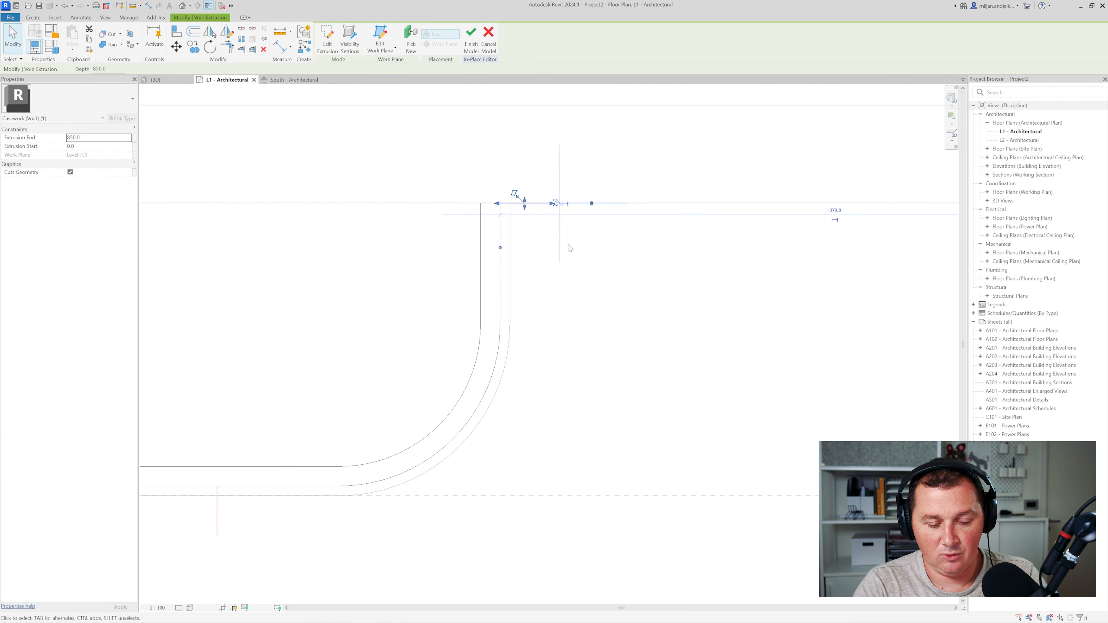
key(c)
key(o)
click(597, 251)
key(Return)
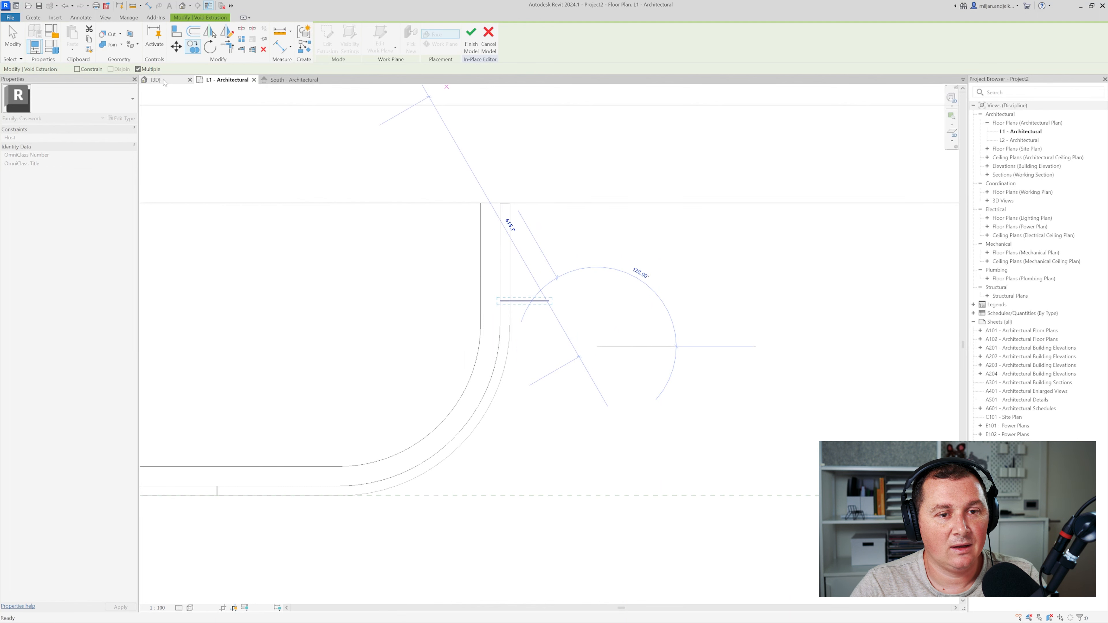
Finish the in-place casework model and inspect the front and side panel gaps in the 3D view
click(163, 79)
scroll(566, 373, down, 5)
scroll(512, 393, up, 2)
shift+middle_drag(512, 407, 523, 384)
click(325, 49)
scroll(595, 419, up, 2)
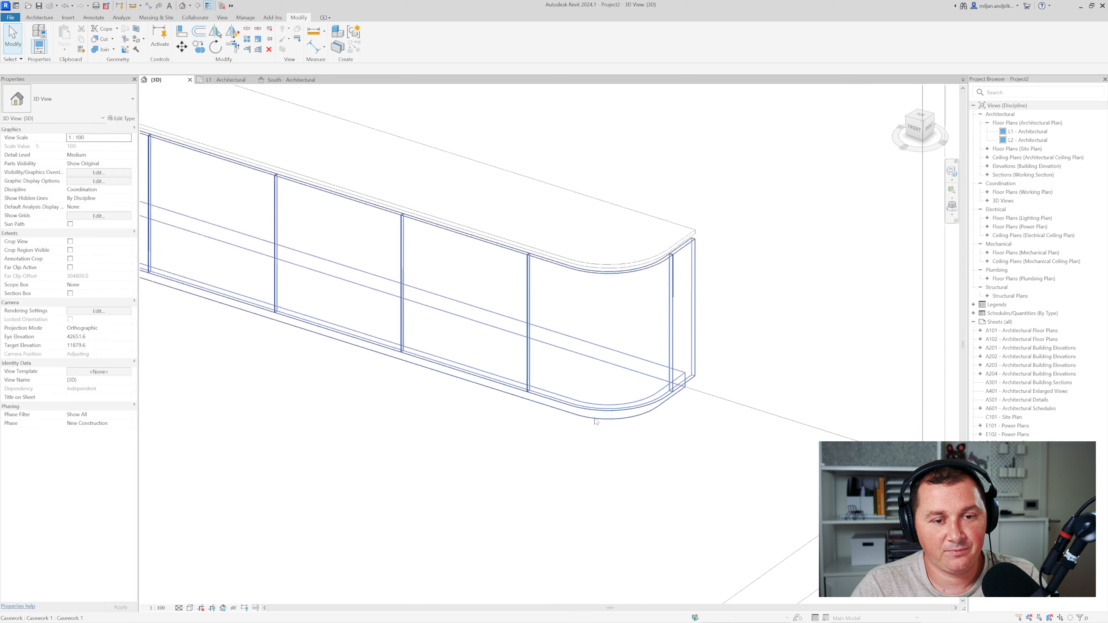
Hide the wall at the cabinet's straight end in the 3D view
shift+middle_drag(596, 423, 502, 460)
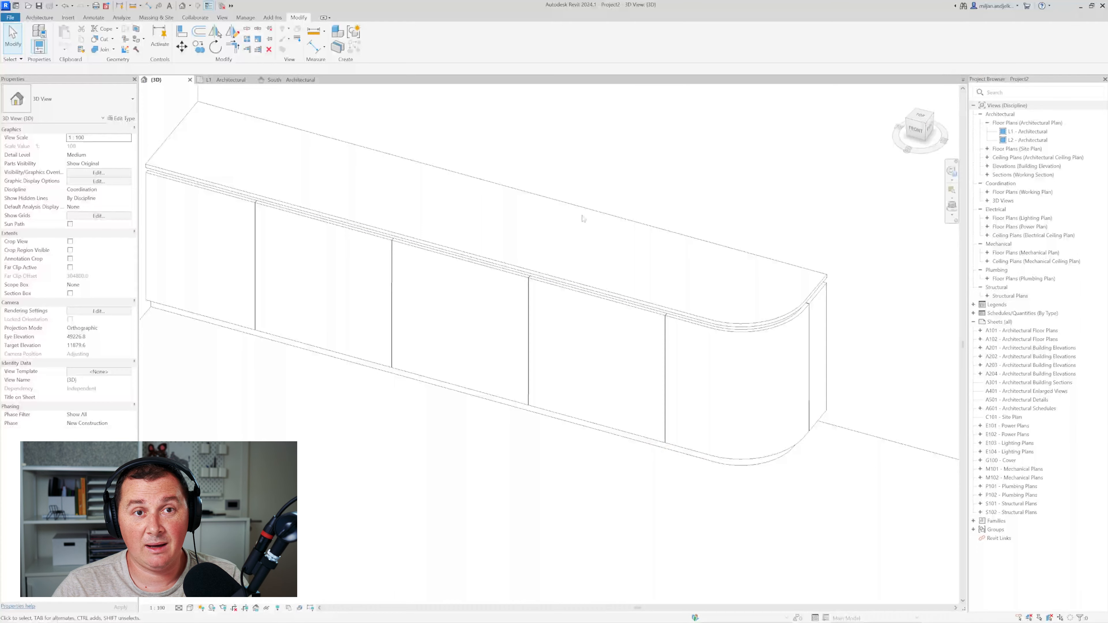
scroll(507, 334, down, 5)
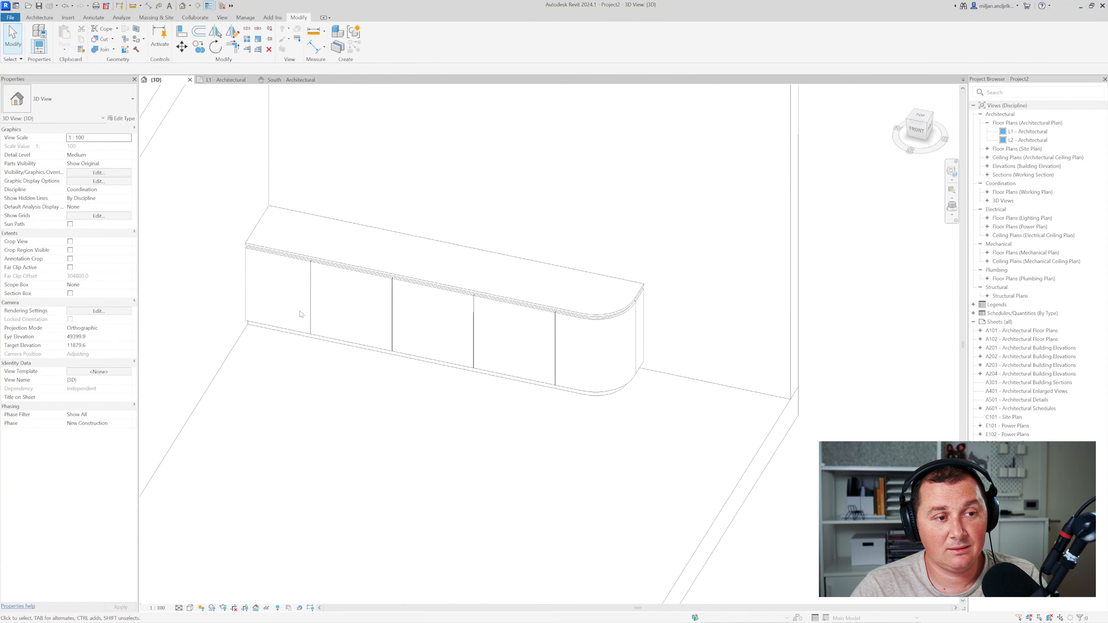
click(206, 228)
right_click(195, 210)
mouse_move(242, 281)
click(326, 279)
Open the in-place casework model for editing, working from its exposed straight end
shift+middle_drag(258, 307, 522, 275)
scroll(348, 401, up, 4)
scroll(385, 381, up, 4)
scroll(385, 381, down, 4)
middle_drag(385, 381, 404, 442)
scroll(434, 371, up, 3)
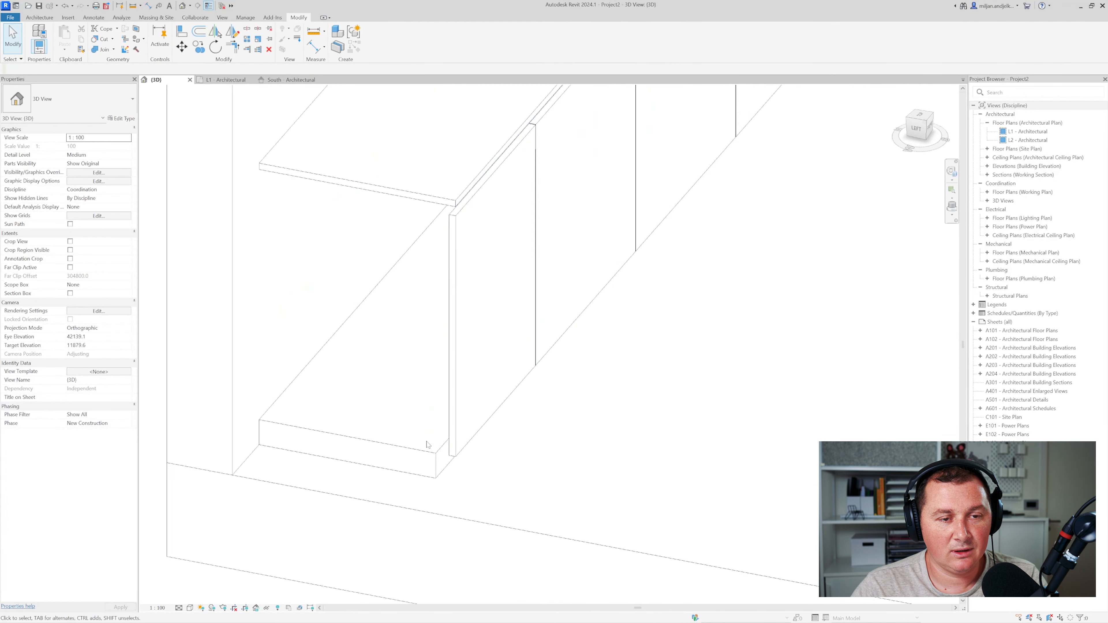
click(448, 227)
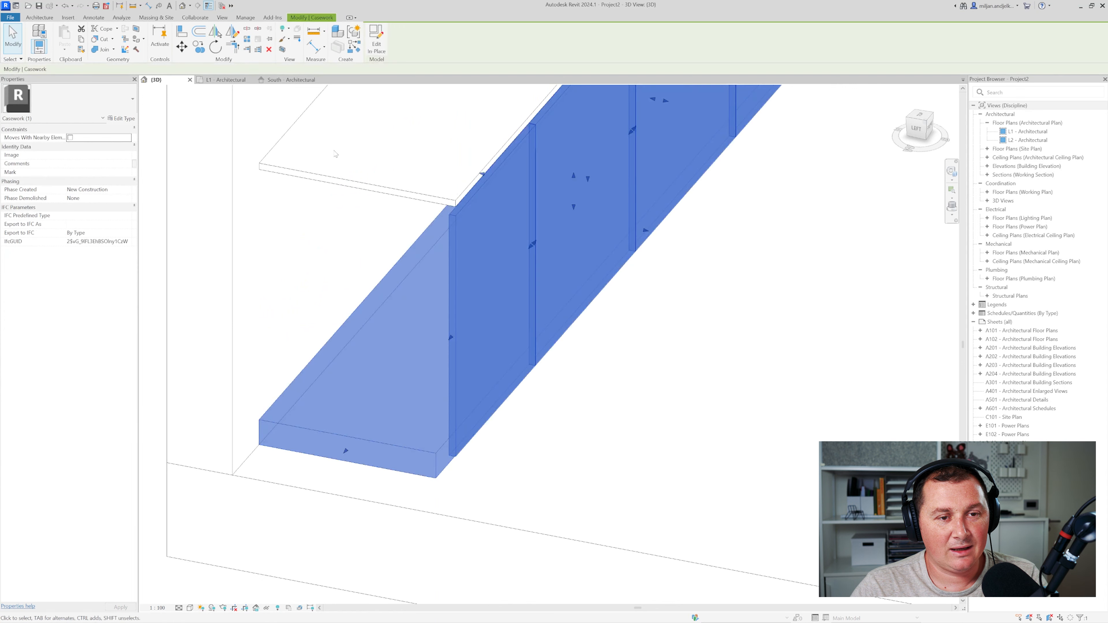
click(39, 18)
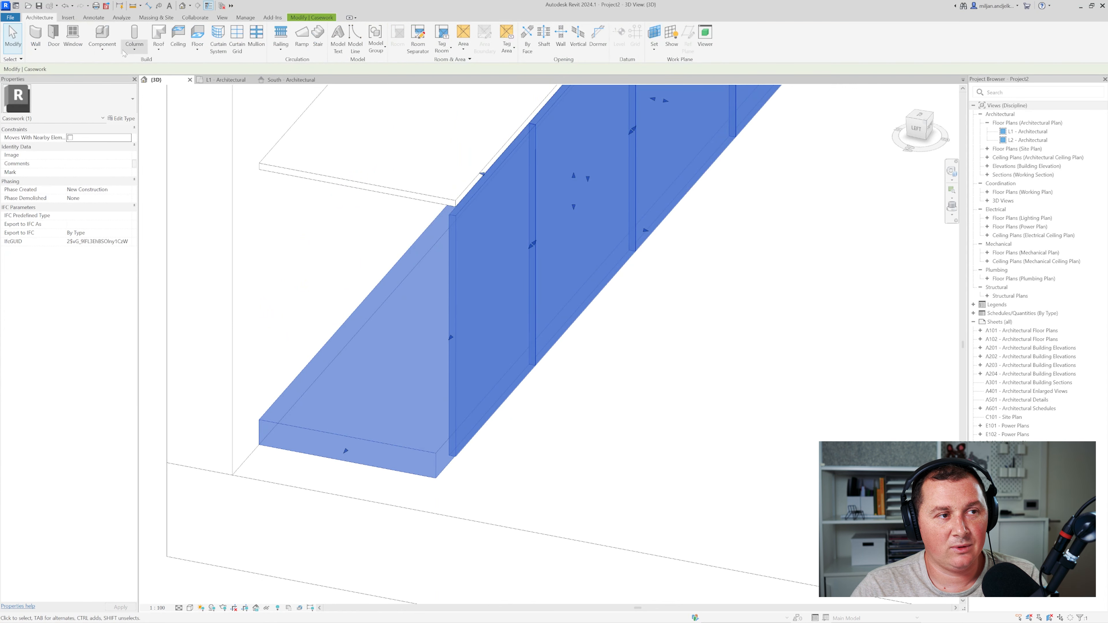
click(322, 18)
click(376, 43)
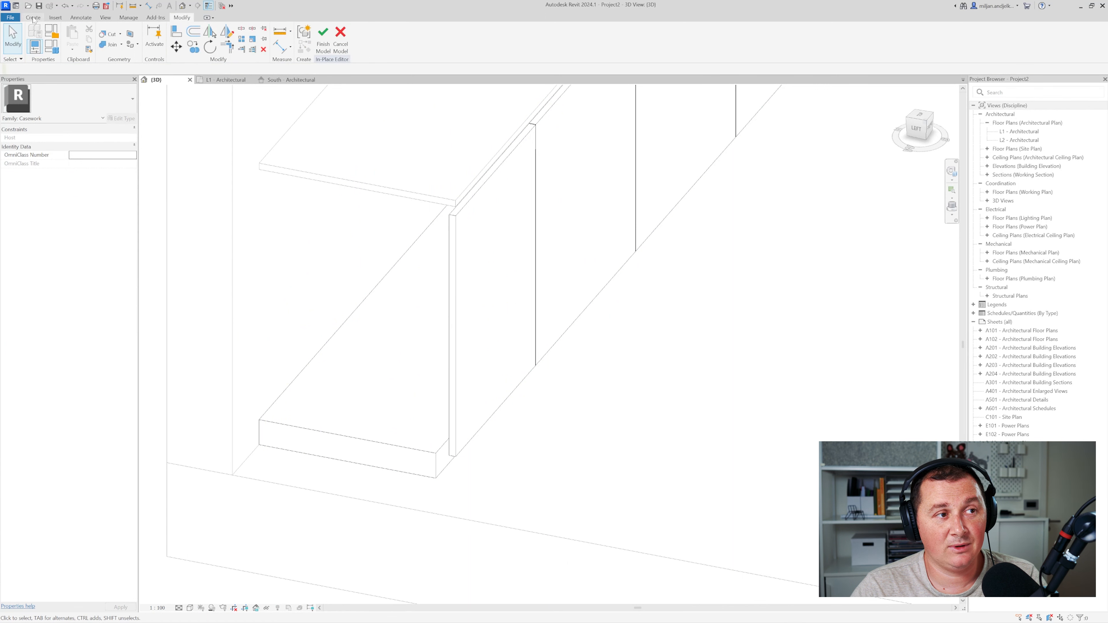
Start a sweep with a sketched path and pick the plinth's upper face as its work plane
click(33, 18)
click(131, 39)
click(412, 31)
click(399, 47)
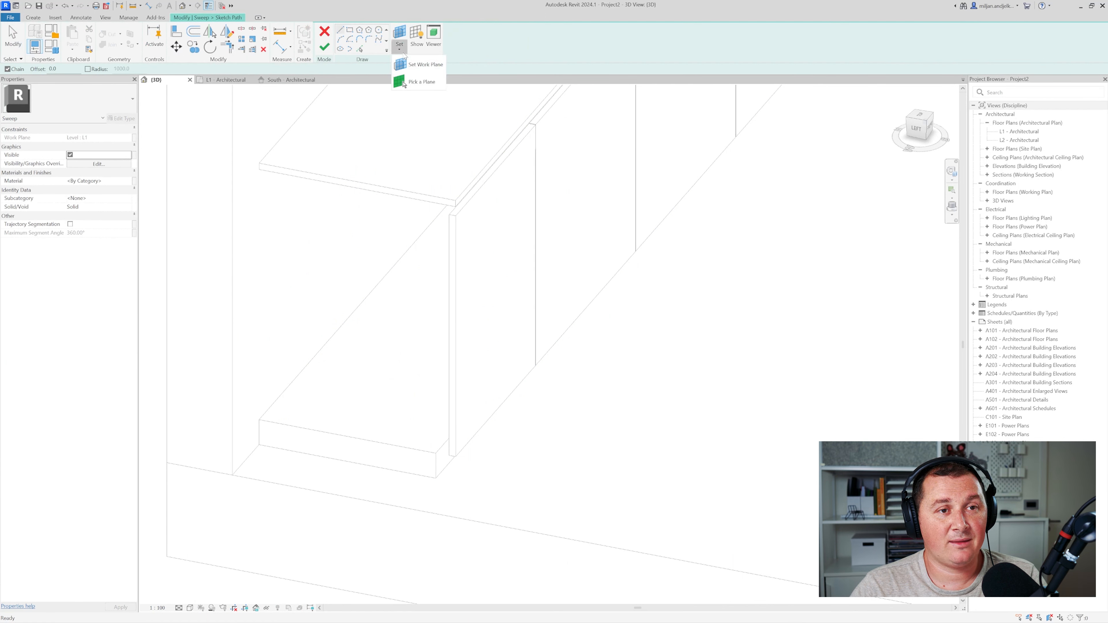
click(411, 82)
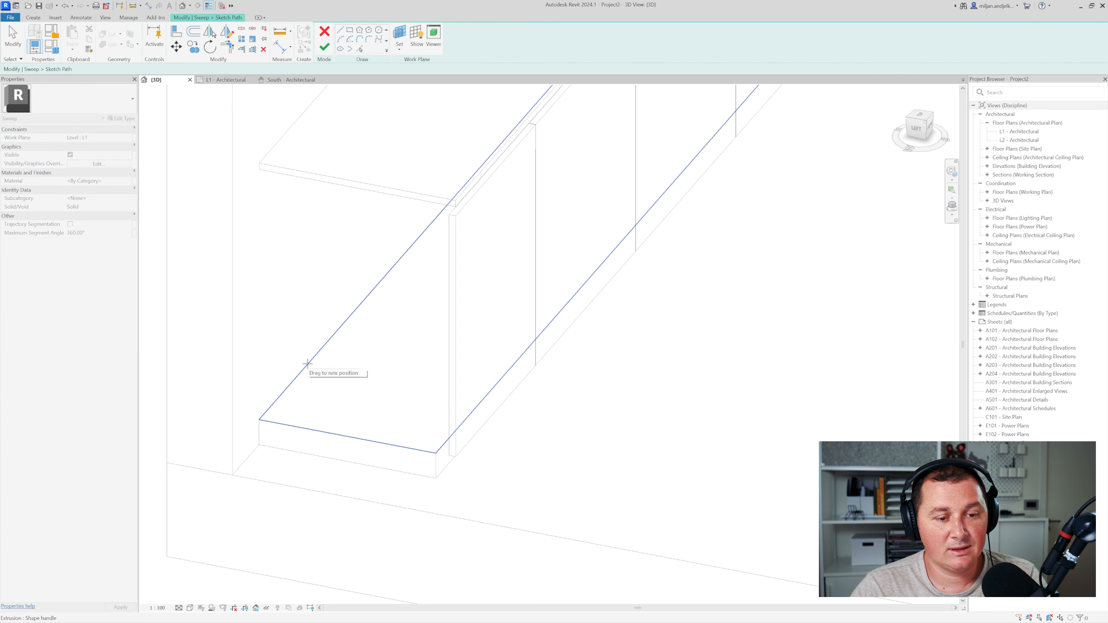
click(308, 363)
Pick the plinth's front edge, rounded corner and side edge as the sweep path and finish the path
click(445, 443)
scroll(444, 444, down, 2)
click(227, 78)
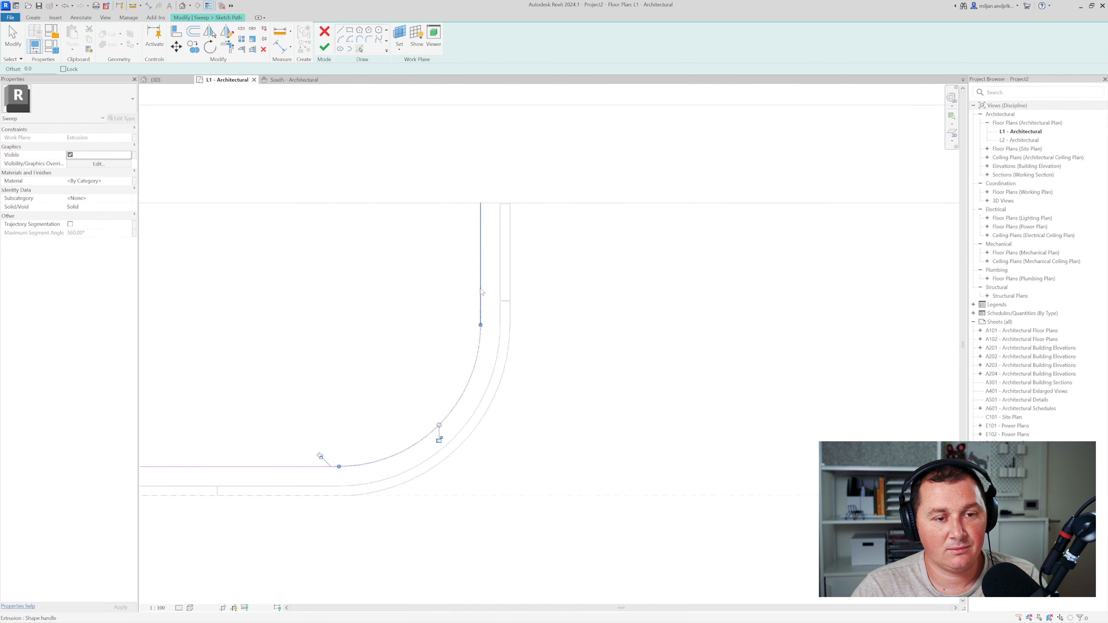
click(155, 79)
click(324, 46)
Open the West - Architectural elevation in Wireframe style at the sweep's profile location
mouse_move(388, 394)
shift+middle_down()
mouse_move(490, 304)
mouse_move(445, 314)
shift+middle_up()
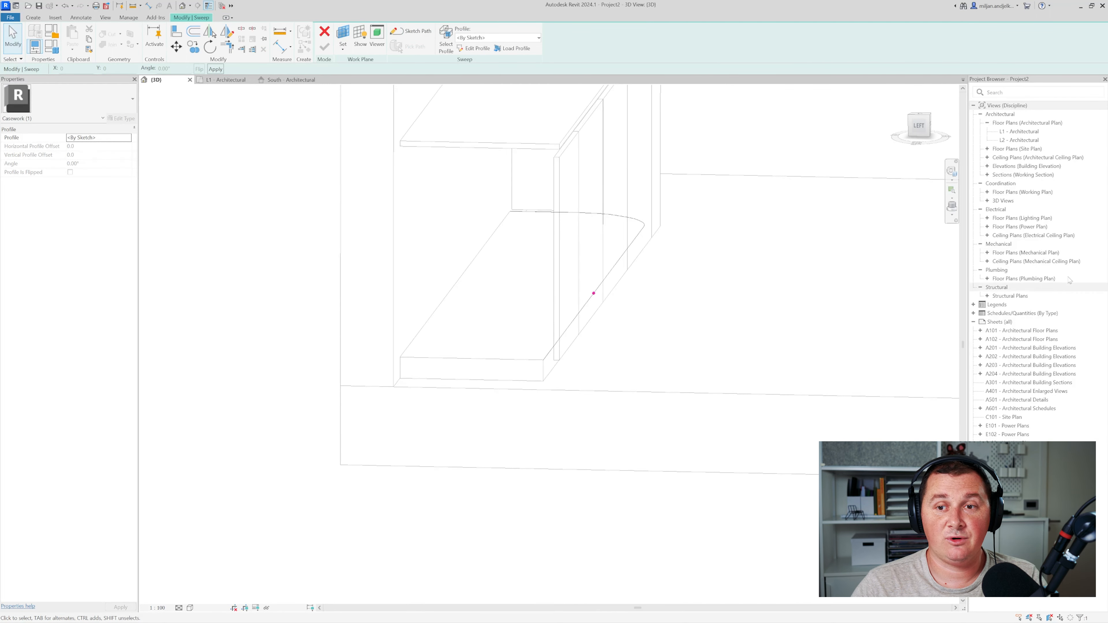
click(993, 167)
click(988, 167)
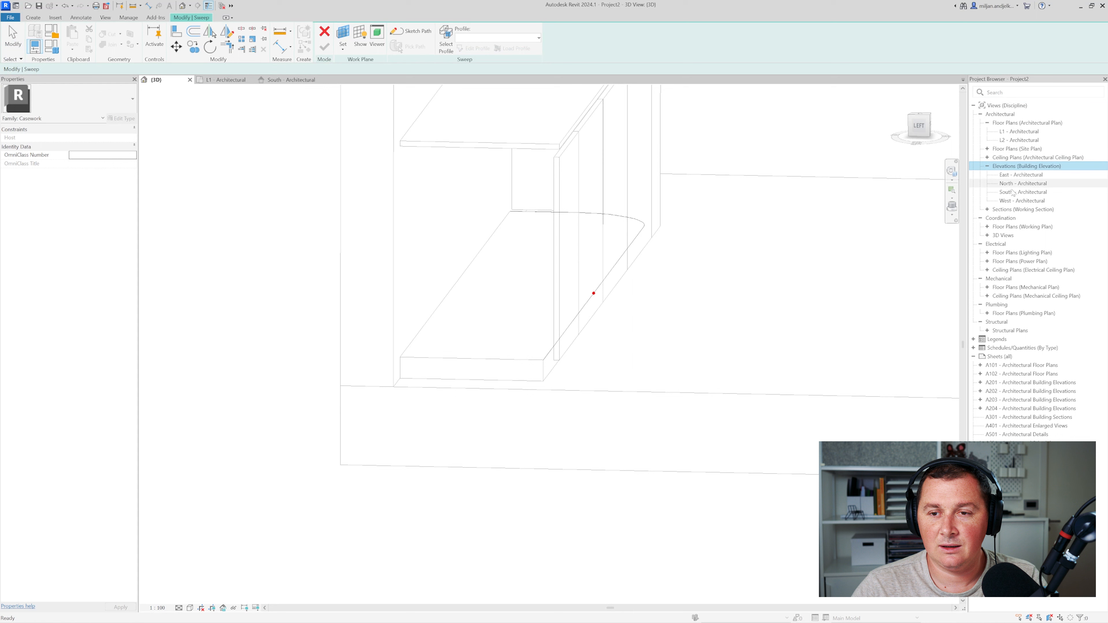
double_click(1017, 200)
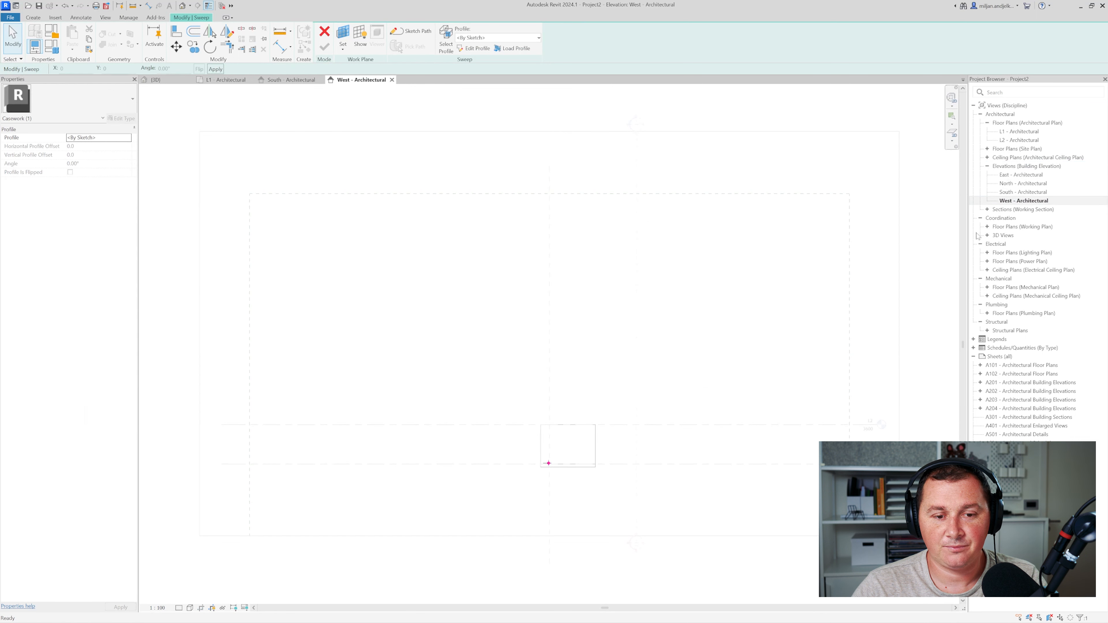
click(190, 608)
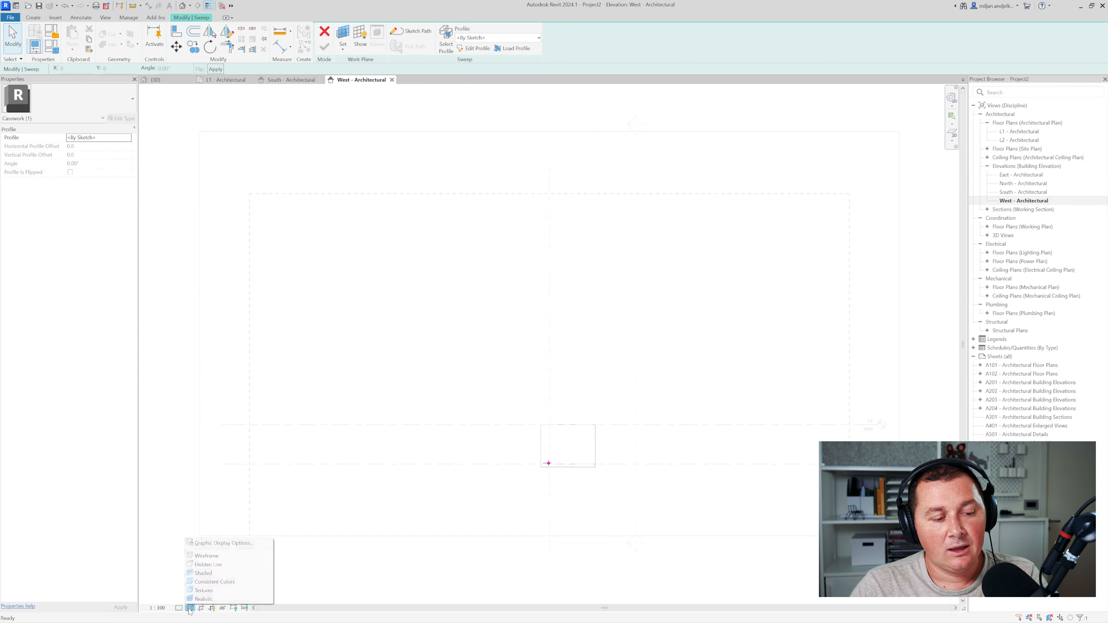
click(209, 559)
scroll(509, 440, up, 3)
scroll(510, 440, up, 5)
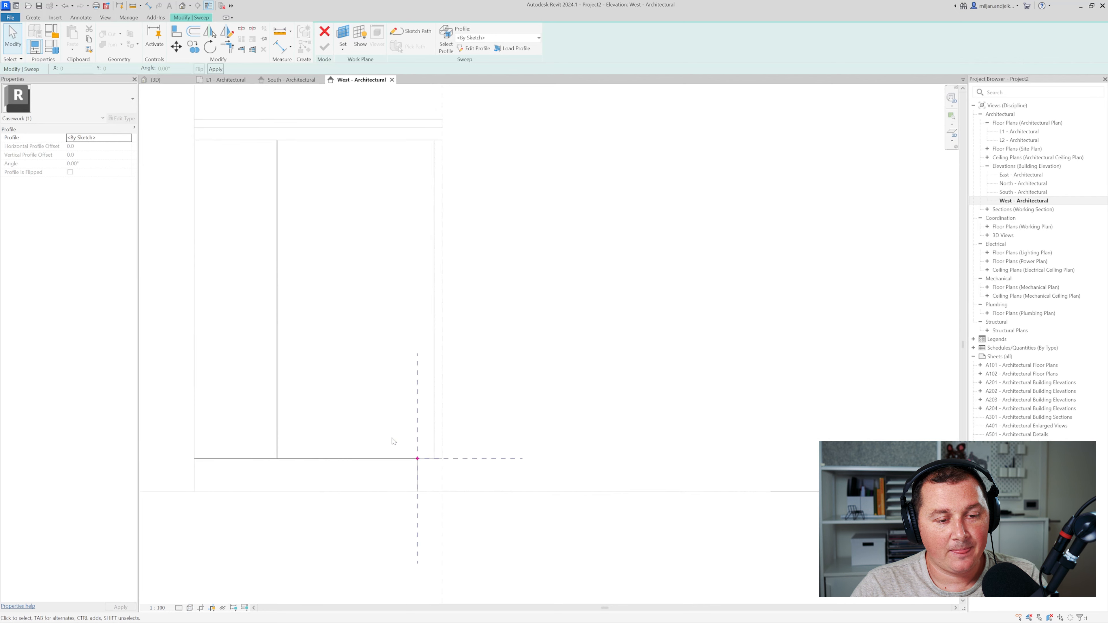
Sketch a rectangular sweep profile 40 mm wide from the path point to the front panel's inner face, set its height to 25 mm and finish it
click(473, 48)
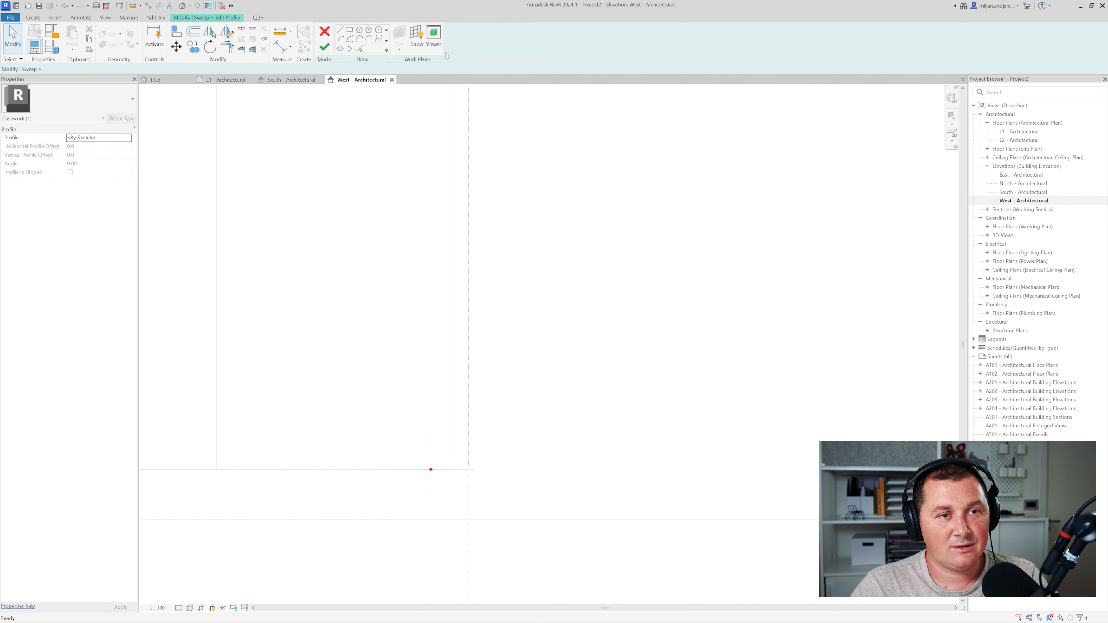
click(431, 470)
click(457, 451)
click(21, 53)
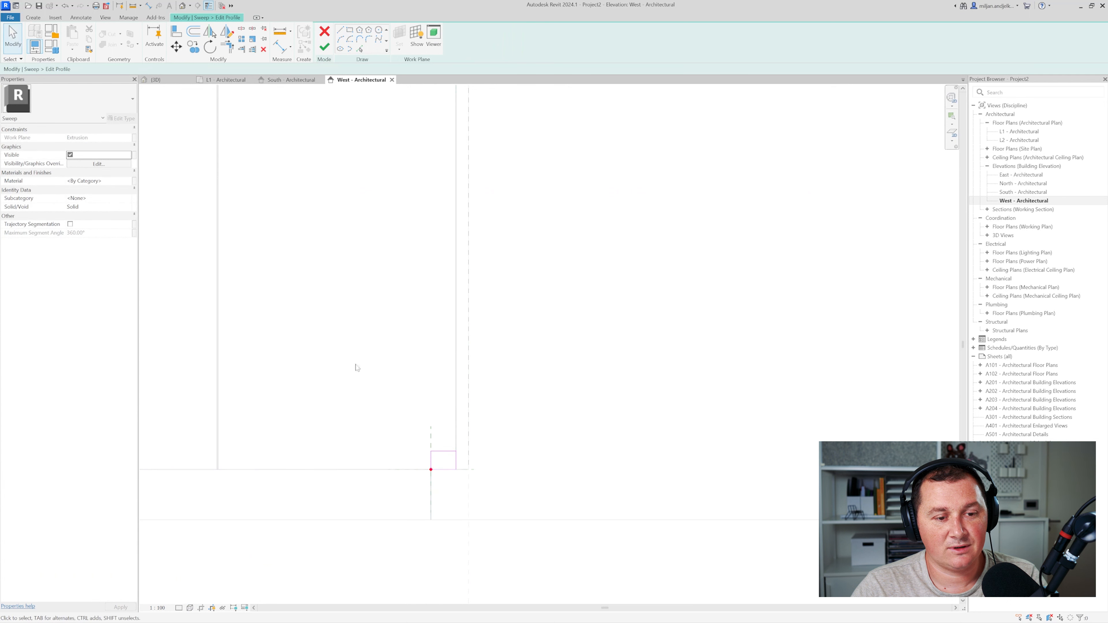
click(444, 451)
click(411, 459)
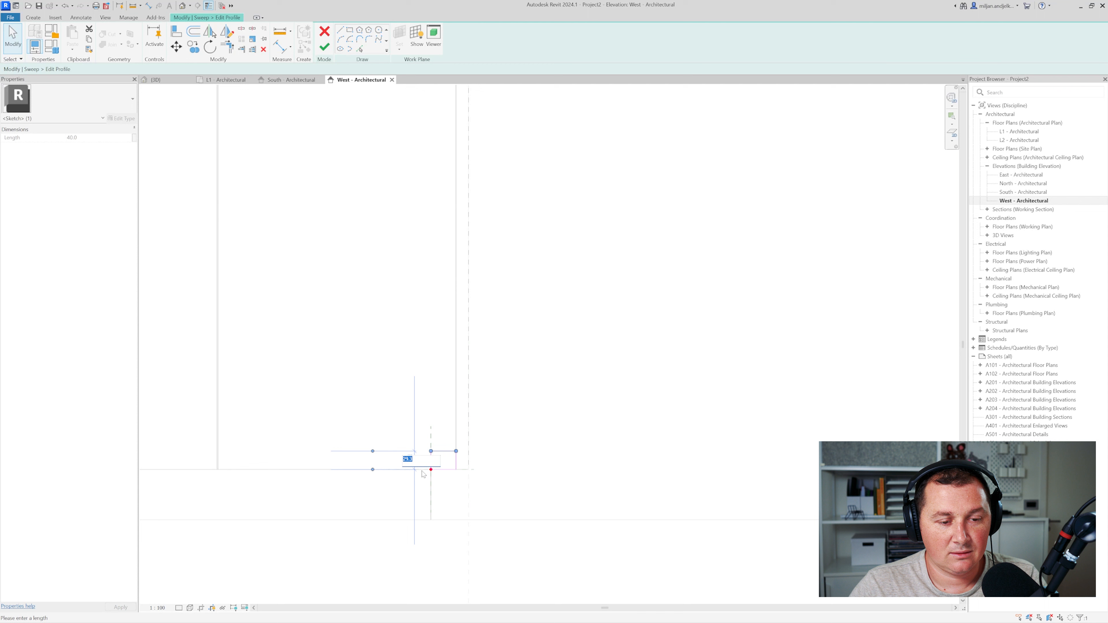
text(25)
key(Return)
click(325, 47)
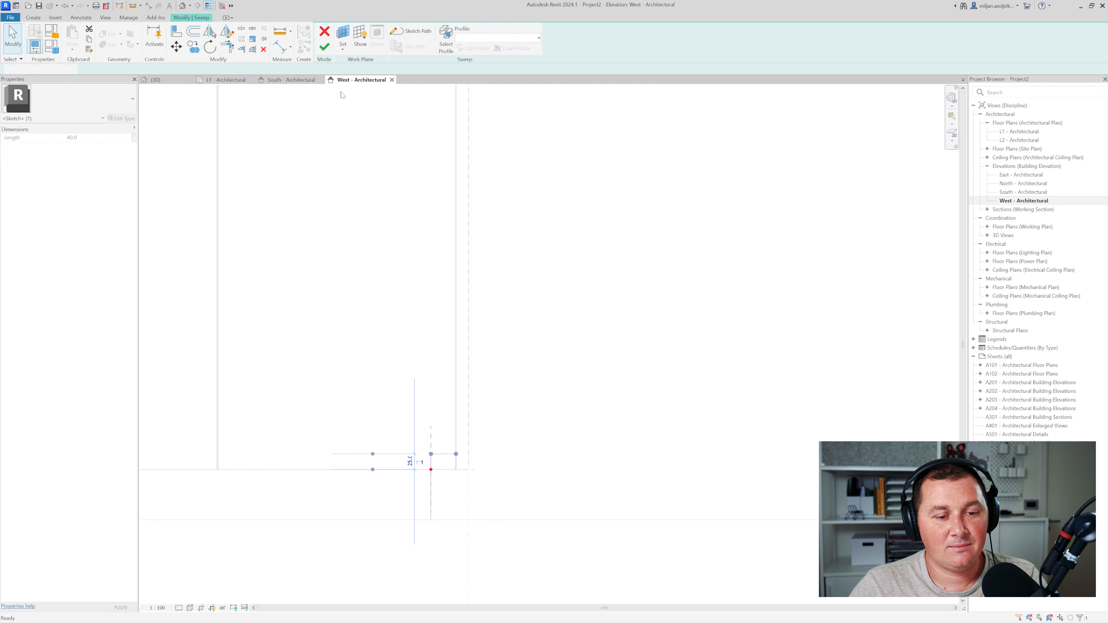
Reopen the sweep profile and copy the rectangle up to the inner upper corner of the front panel
click(469, 49)
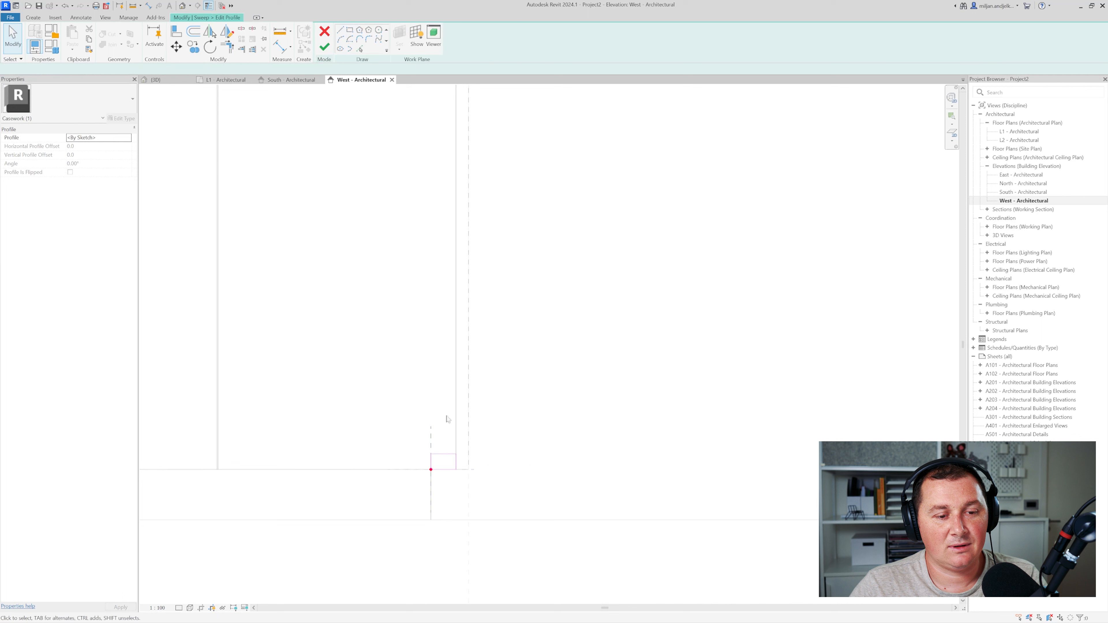
click(447, 457)
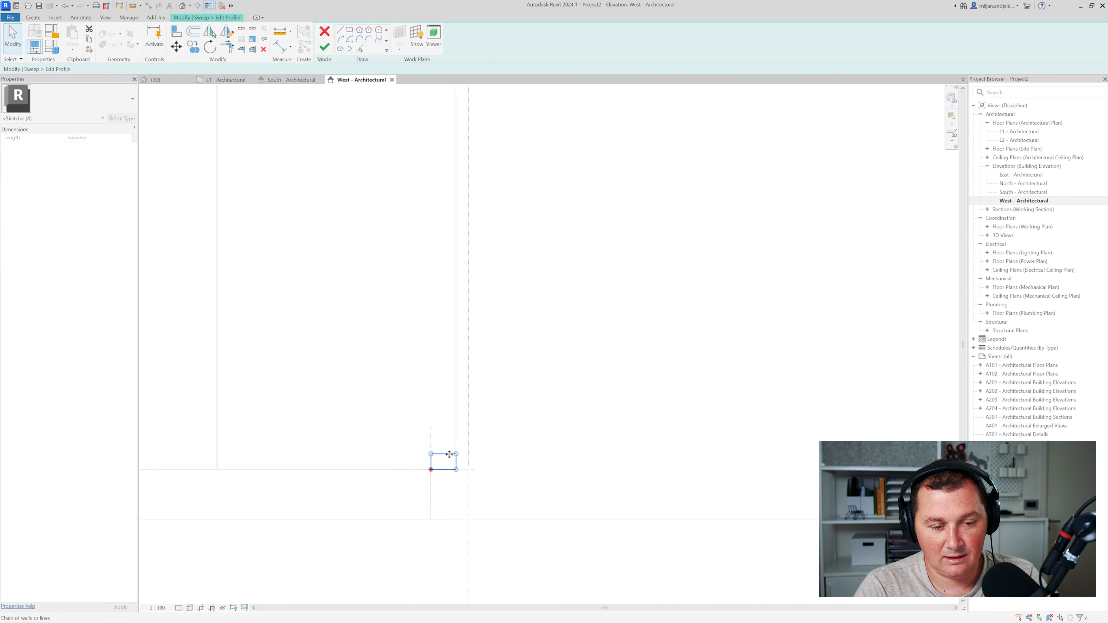
key(c)
key(o)
click(456, 454)
scroll(456, 451, down, 2)
middle_drag(447, 112, 470, 314)
scroll(467, 309, up, 3)
click(481, 305)
Add profile lines offset 10 mm from the lower and inner vertical edges of the copied rectangle
click(360, 49)
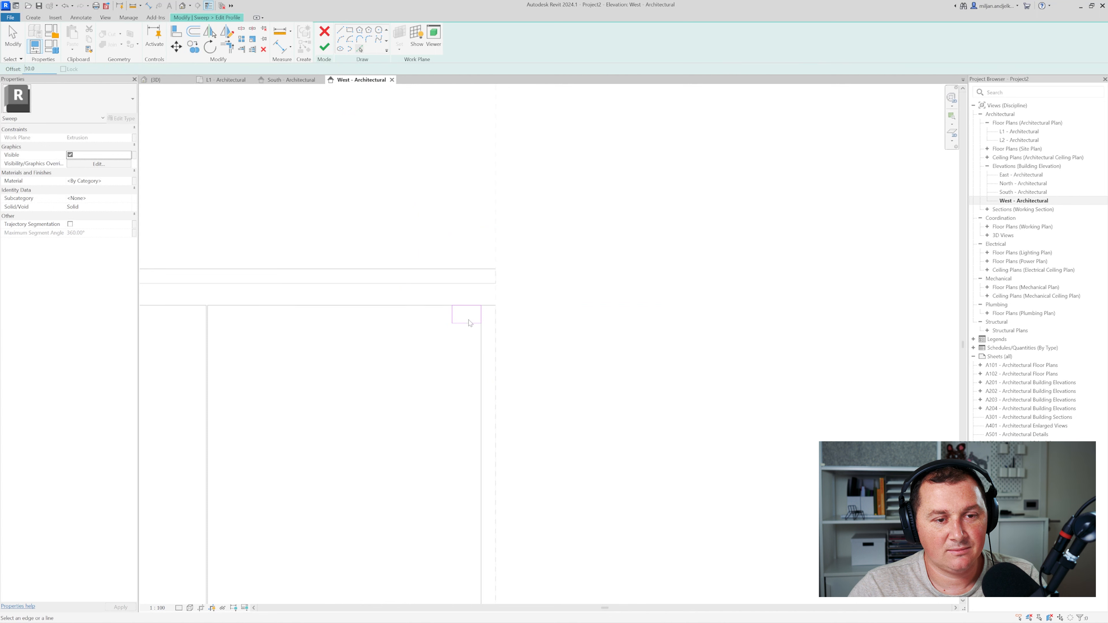
scroll(453, 319, up, 2)
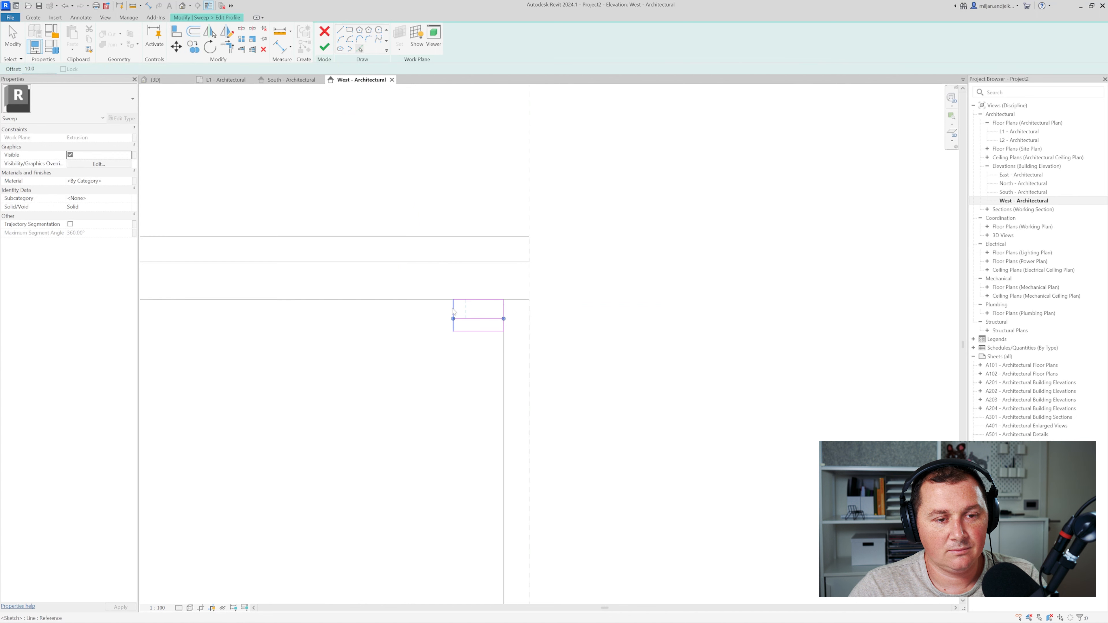
click(454, 308)
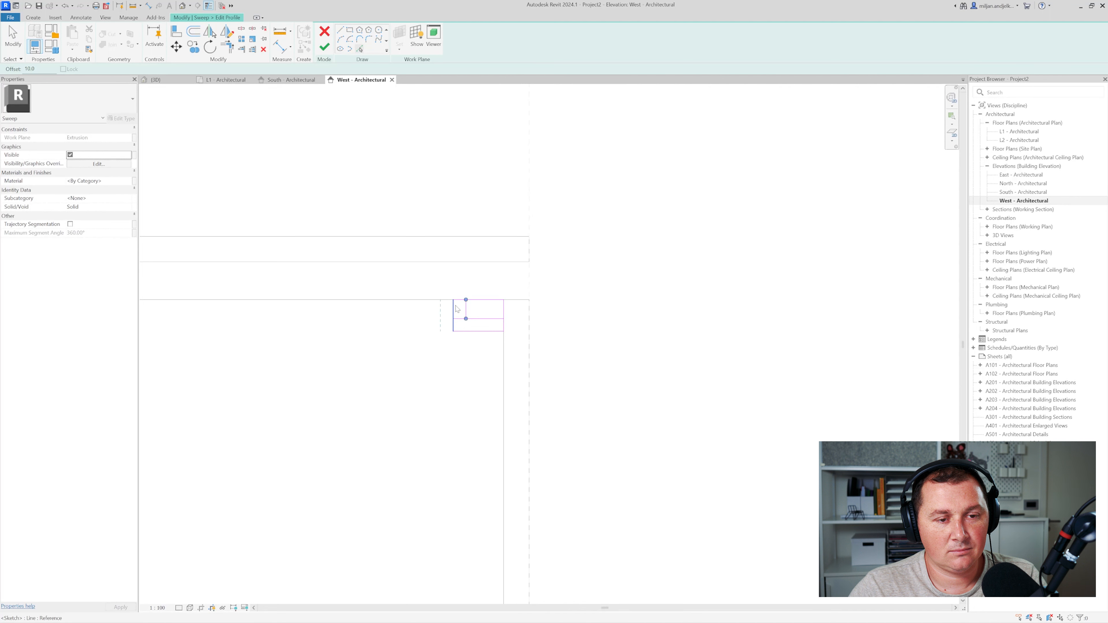
click(13, 36)
scroll(476, 314, up, 2)
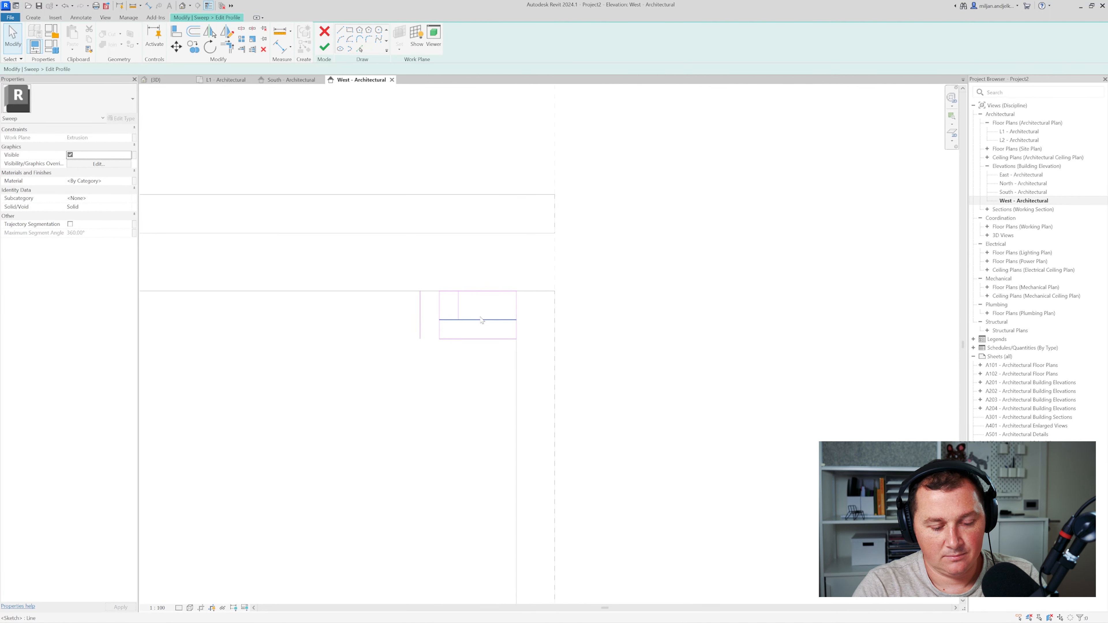
Check the offset profile lines with the dimension tool and delete the stray vertical line outside the rectangle
key(d)
key(i)
click(516, 311)
scroll(516, 311, down, 3)
scroll(516, 311, up, 3)
key(Escape)
key(Escape)
click(420, 310)
key(Delete)
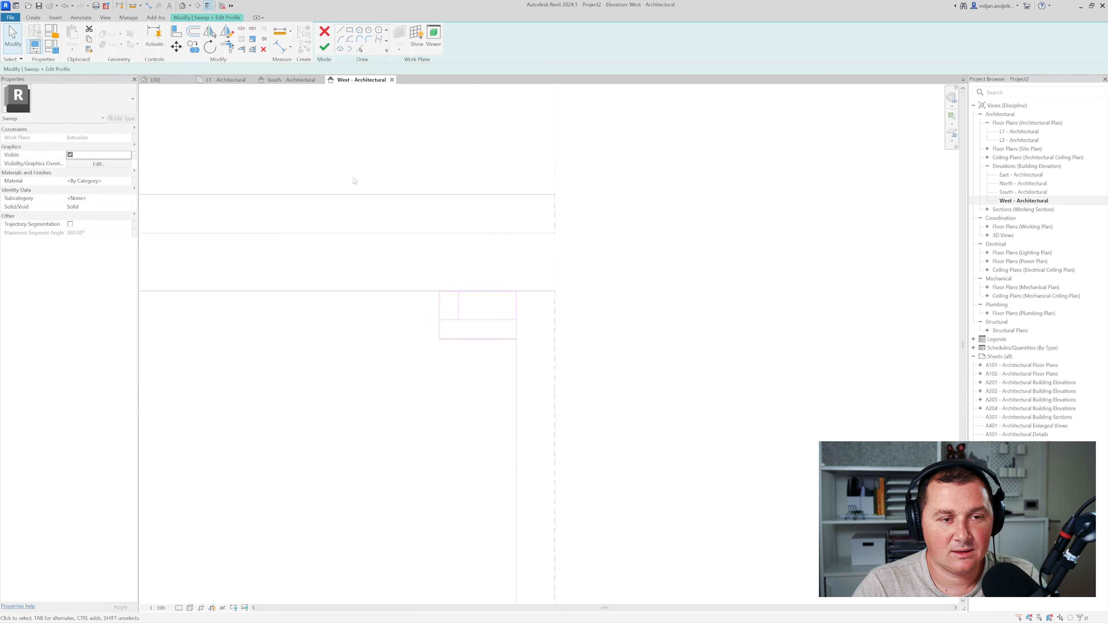
Pick the countertop's underside as a profile line, trim the upper profile to it as an L-shape and delete the leftover rectangle edge
click(360, 48)
click(472, 235)
key(t)
key(r)
click(446, 234)
click(441, 295)
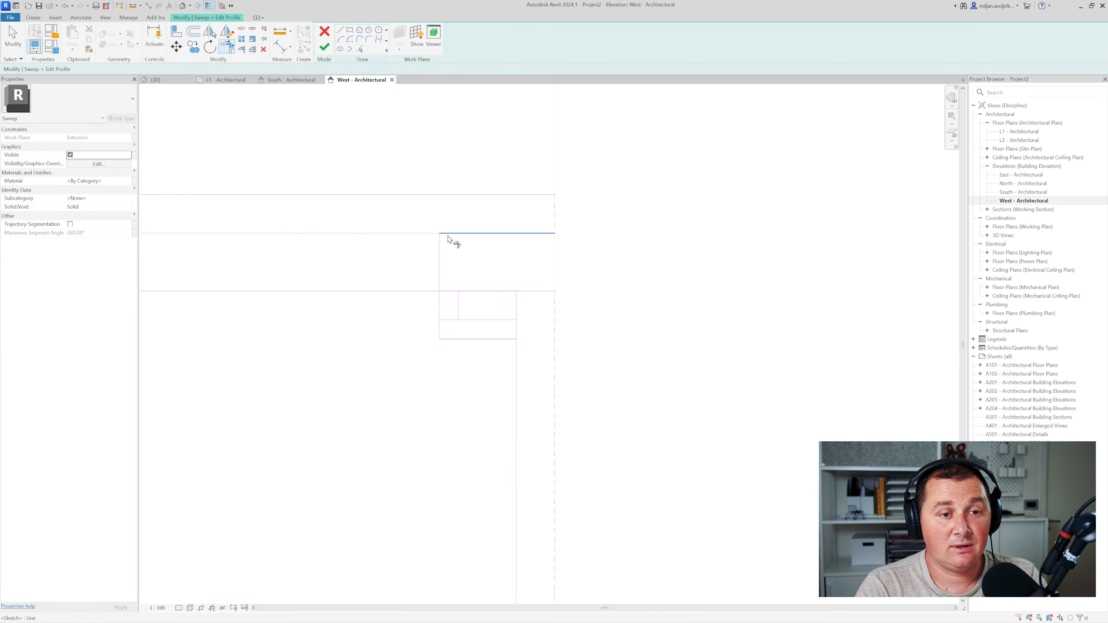
click(469, 321)
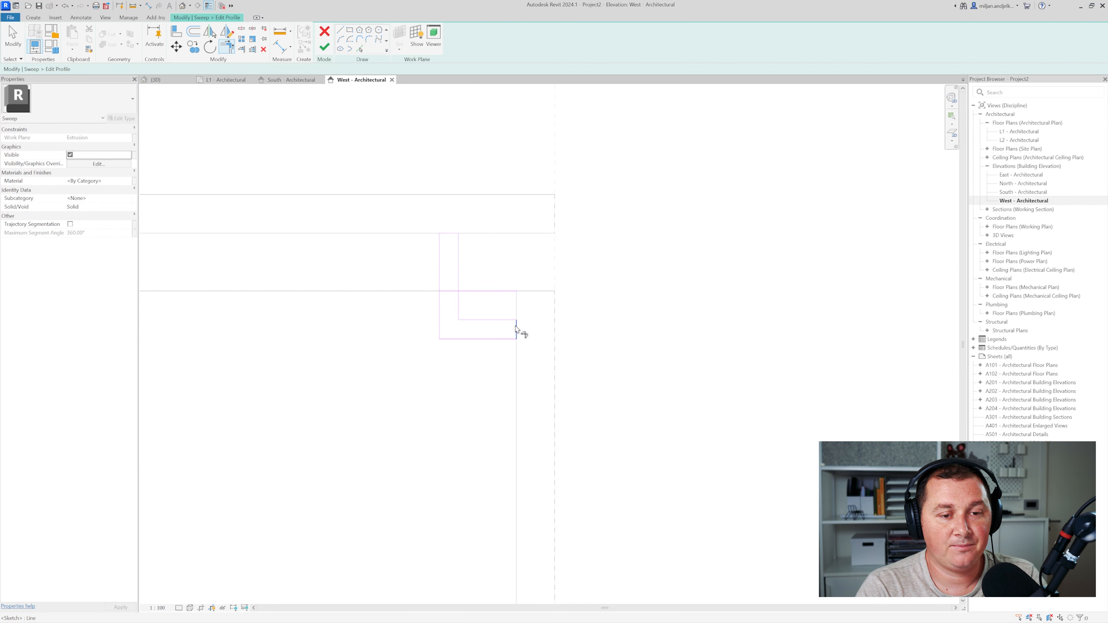
key(Escape)
click(495, 291)
key(Delete)
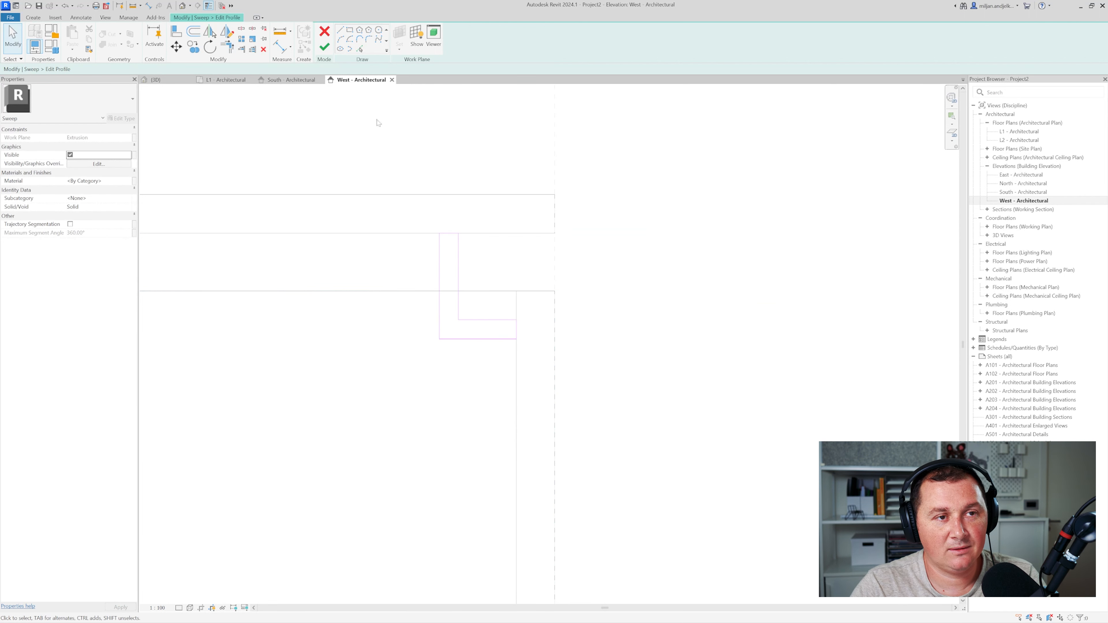
Finish the profile and the sweep in the 3D view and inspect the upper L-shaped strip and the cabinet front
scroll(360, 220, down, 6)
click(156, 79)
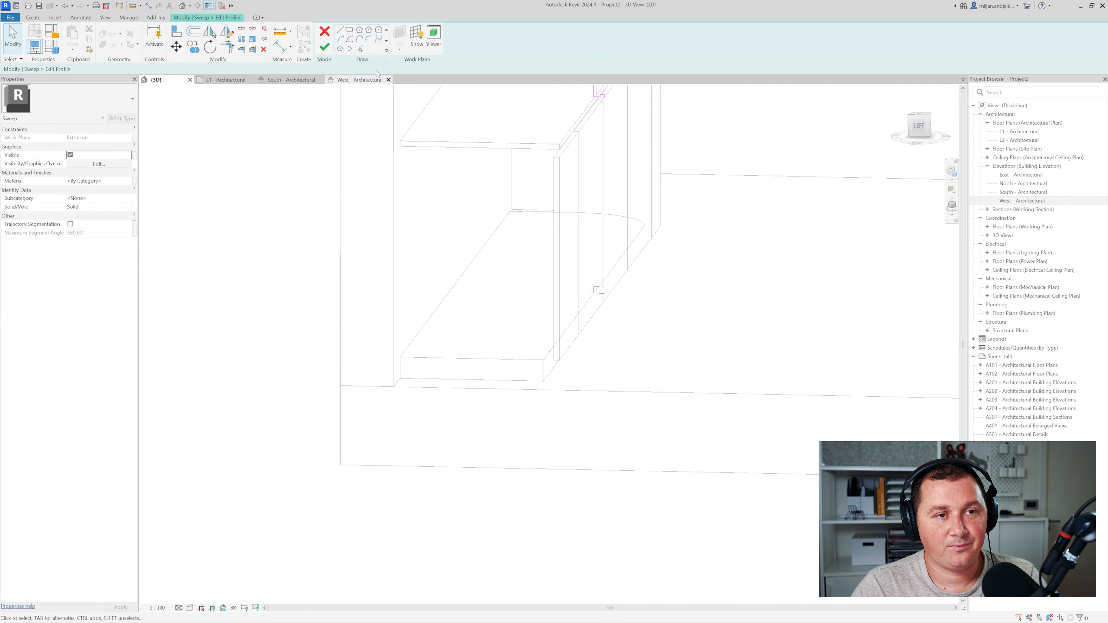
click(325, 46)
click(325, 46)
scroll(606, 393, down, 2)
click(721, 354)
shift+middle_drag(721, 354, 482, 447)
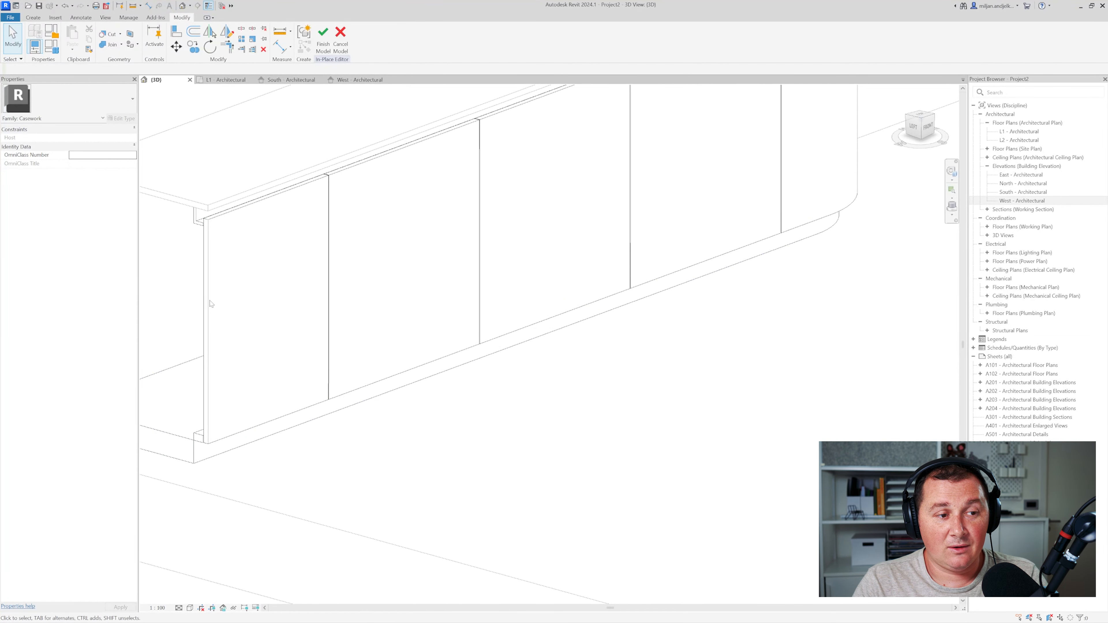
shift+middle_drag(755, 368, 537, 452)
scroll(496, 378, down, 2)
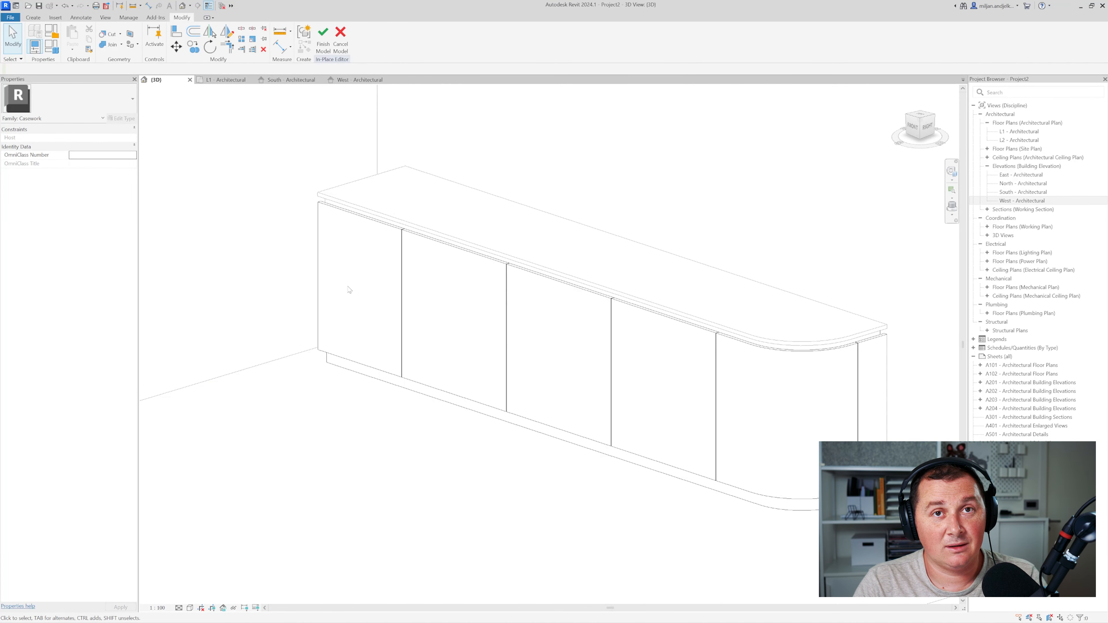
Start a new sweep and check the moulding frames on the cabinet fronts in the PETRA reference image
click(32, 18)
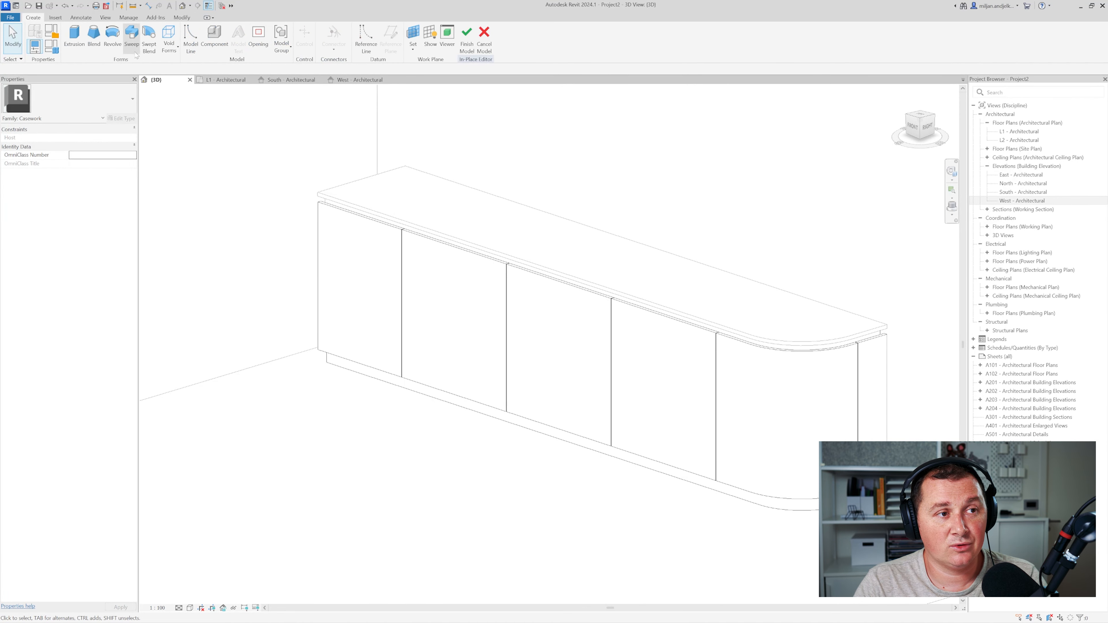
click(131, 37)
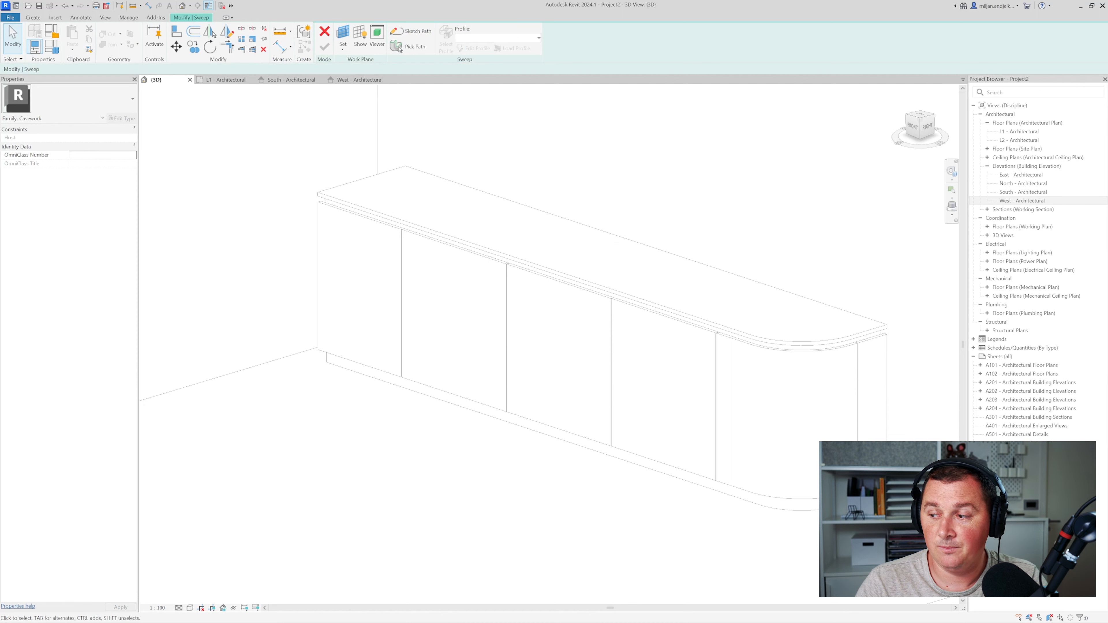
key(alt+Tab)
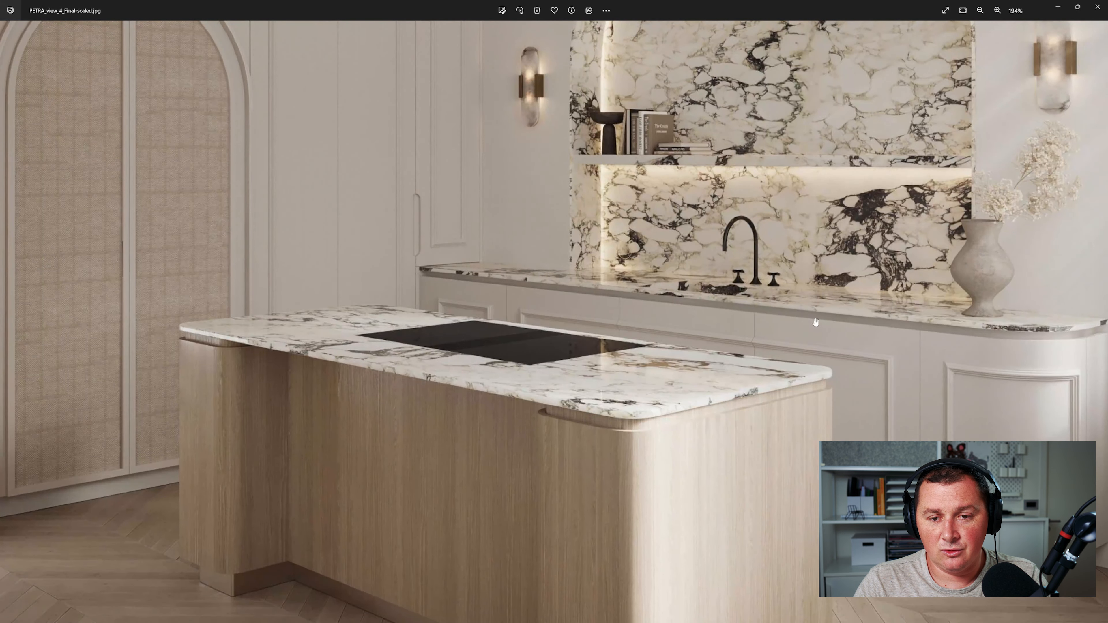
key(Print)
drag(637, 197, 959, 442)
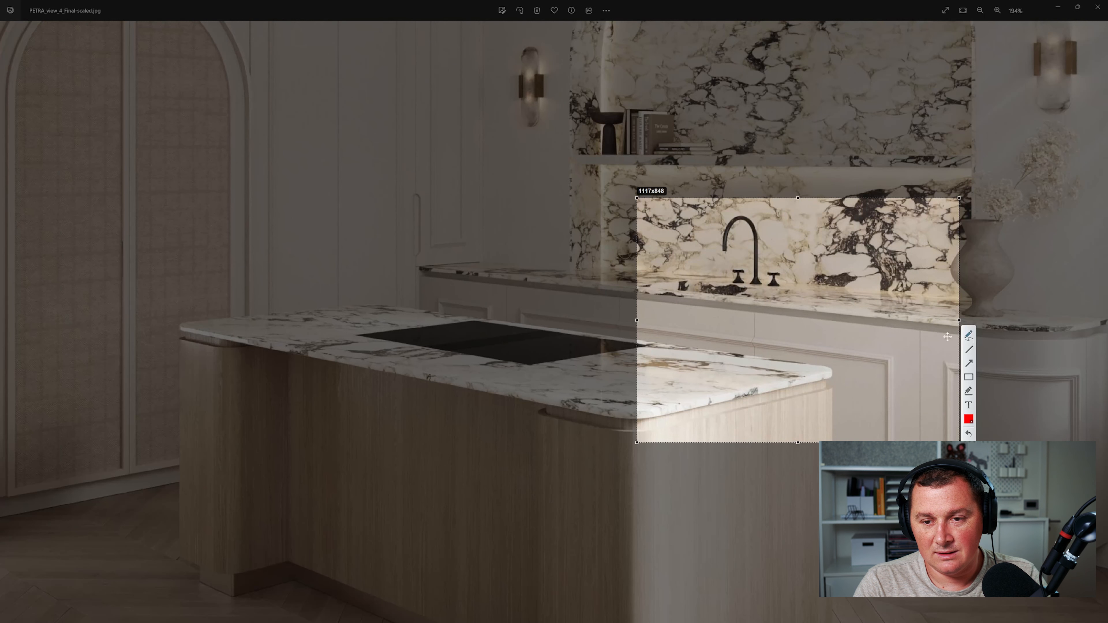
mouse_move(824, 321)
mouse_down()
mouse_move(856, 325)
mouse_move(847, 356)
mouse_up()
key(Escape)
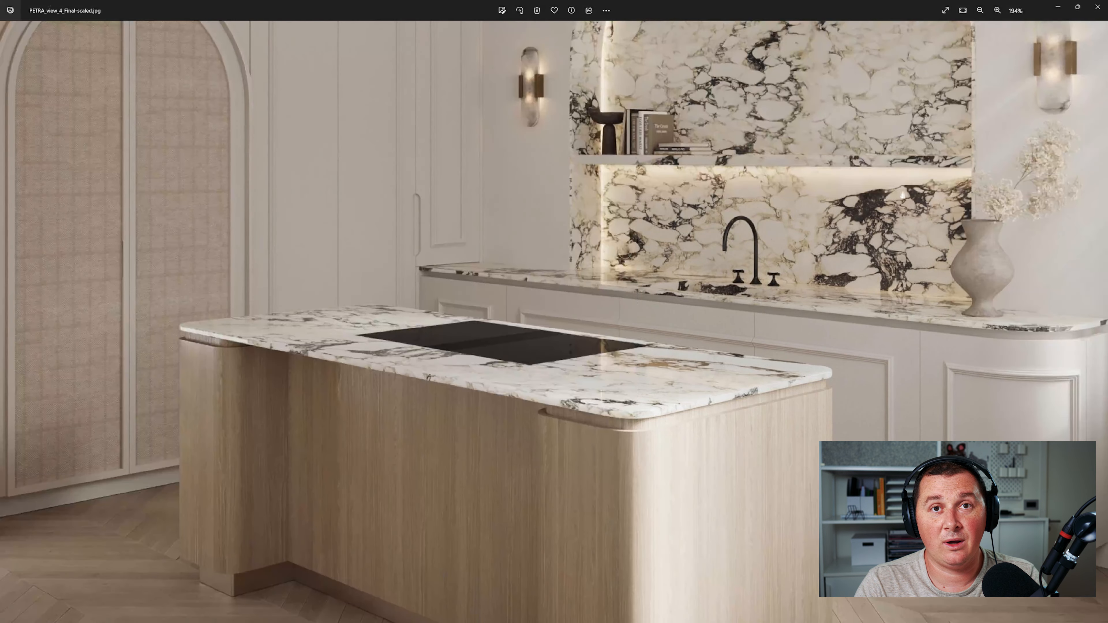
click(1058, 7)
Begin sketching the sweep path and set its work plane by name to the Center reference plane
click(412, 30)
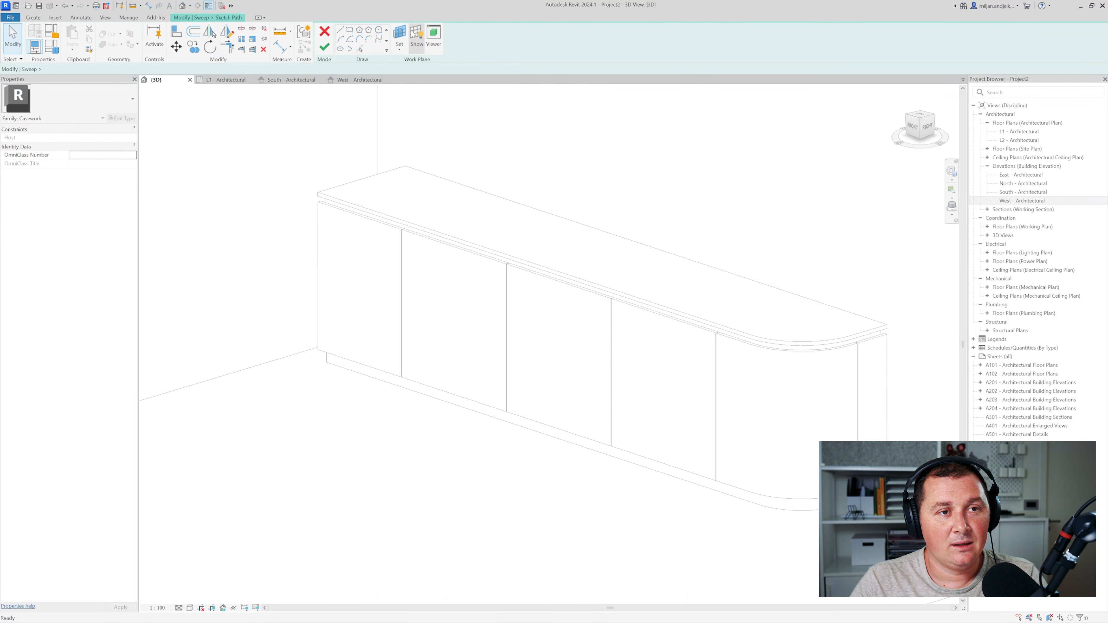
click(400, 50)
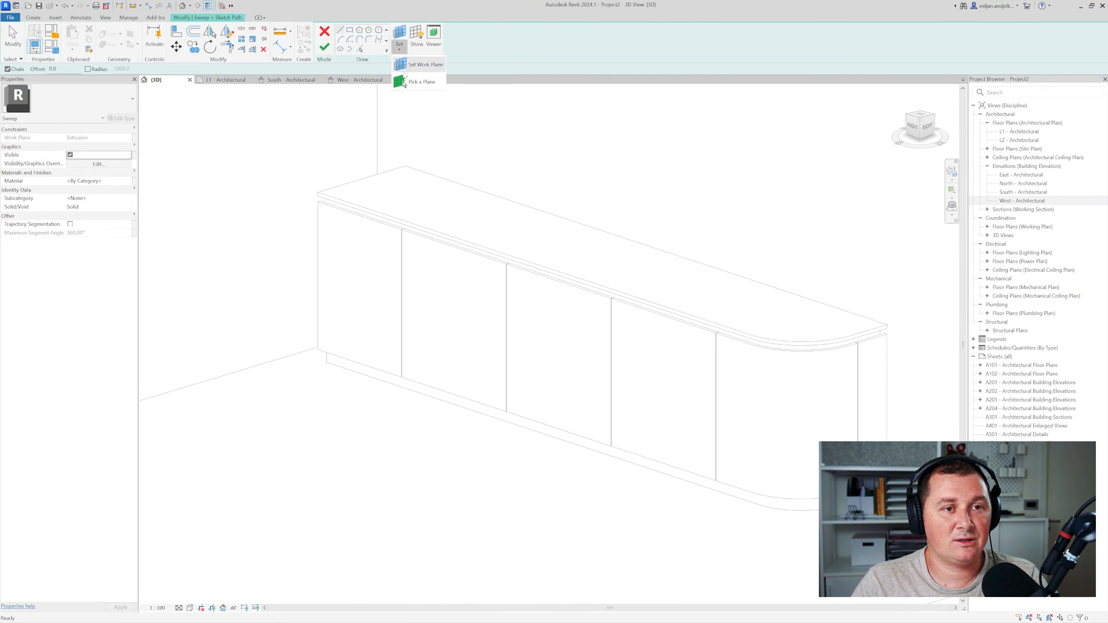
click(413, 66)
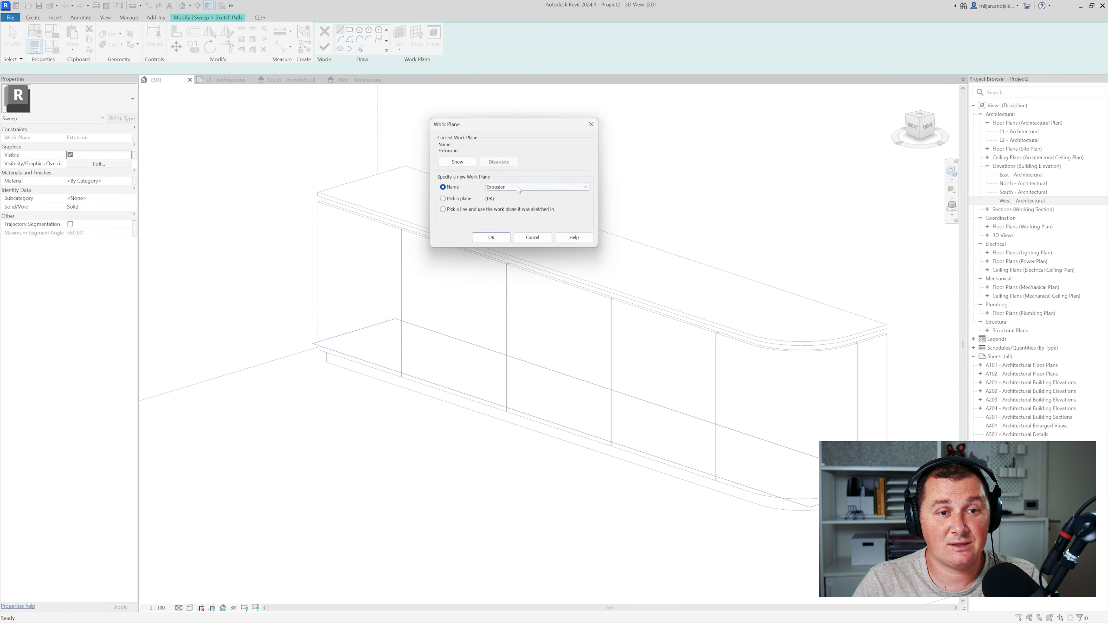
click(518, 187)
click(523, 216)
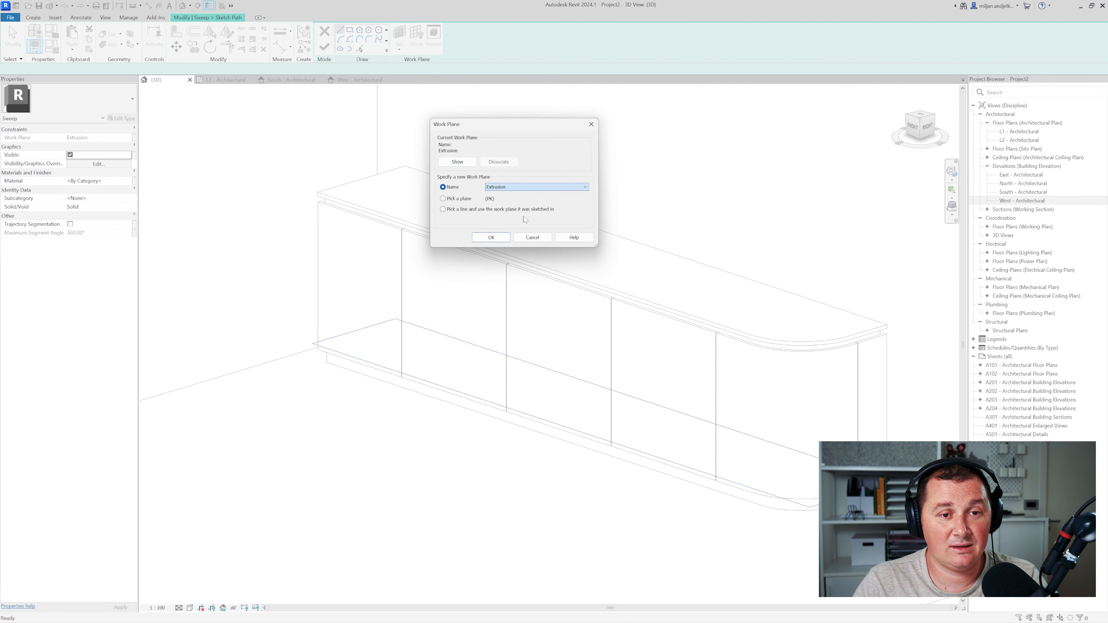
click(491, 238)
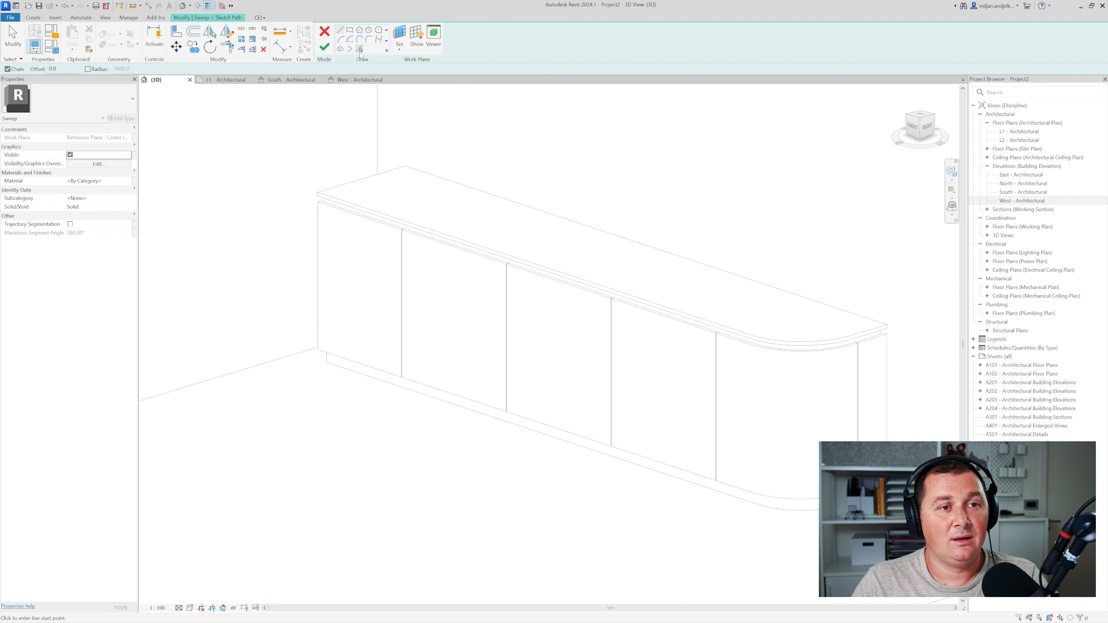
Add sweep path lines offset 125 mm inward from the outer edges of the three middle cabinet fronts
click(228, 80)
scroll(551, 384, up, 5)
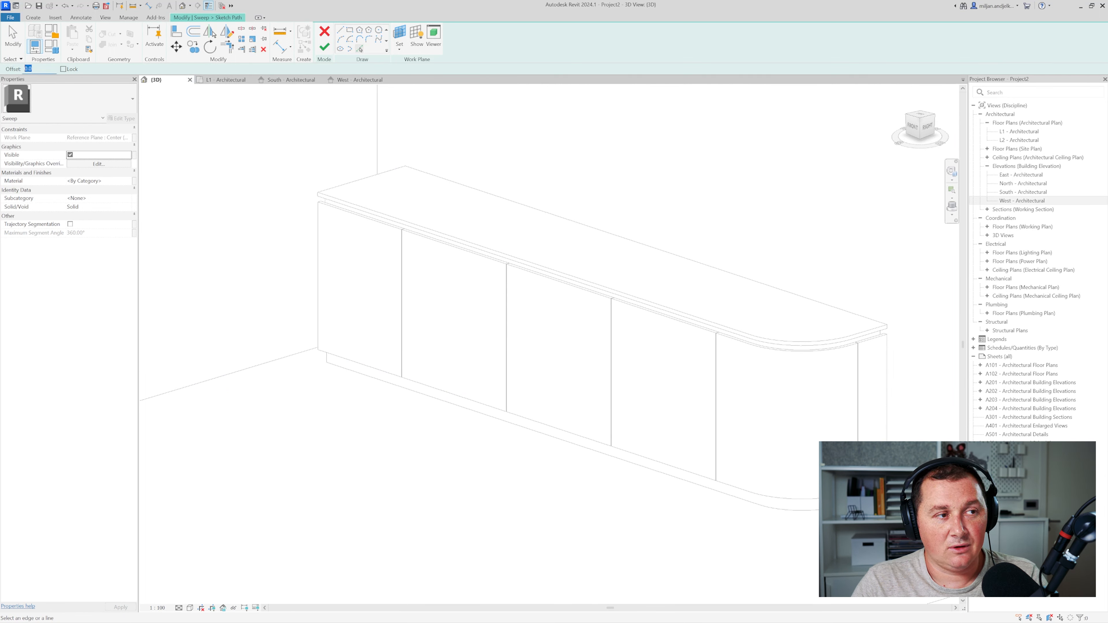
scroll(330, 241, up, 6)
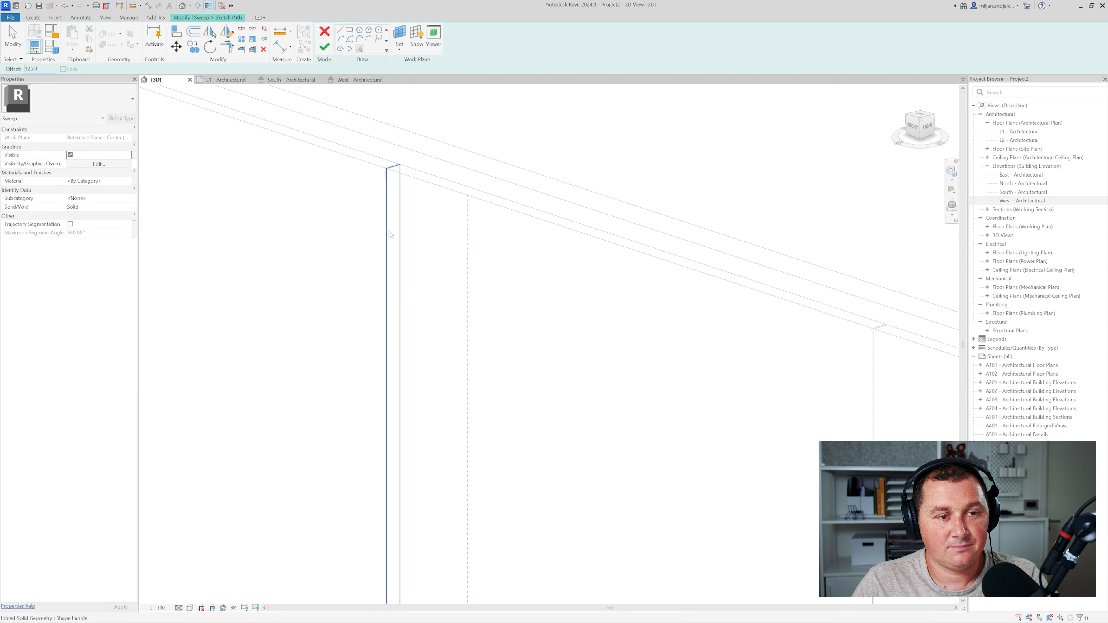
scroll(440, 300, down, 6)
scroll(440, 374, up, 6)
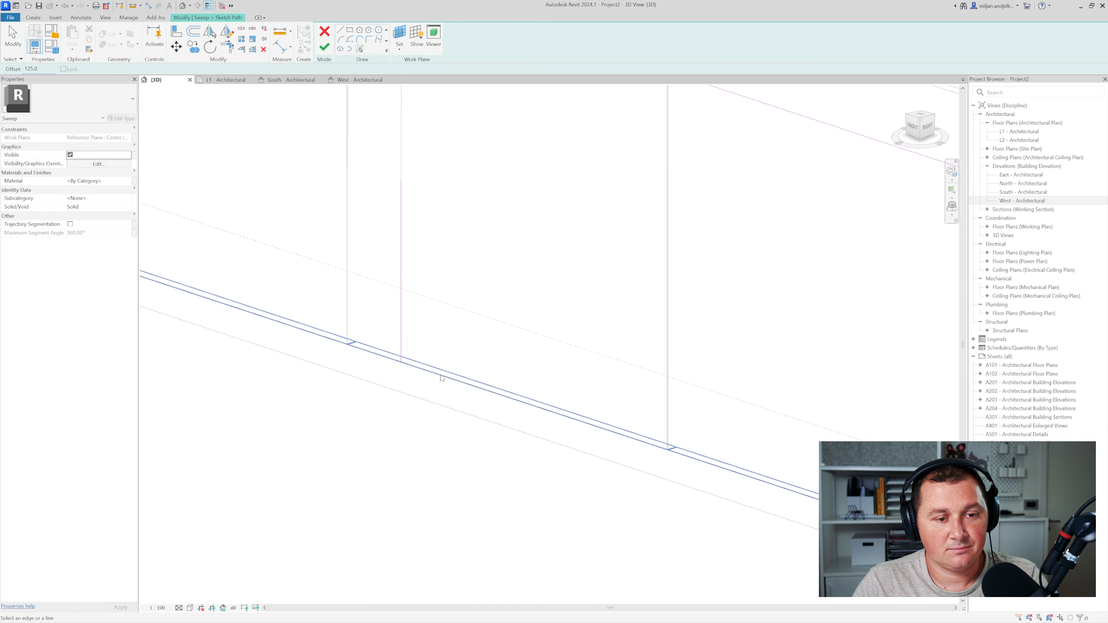
scroll(439, 375, down, 5)
scroll(716, 396, up, 5)
click(737, 409)
Trim the offset path lines to each other into a closed rectangle and finish the path sketch
scroll(735, 402, down, 4)
key(t)
key(r)
click(707, 330)
click(716, 371)
click(701, 433)
click(395, 307)
click(414, 235)
click(324, 47)
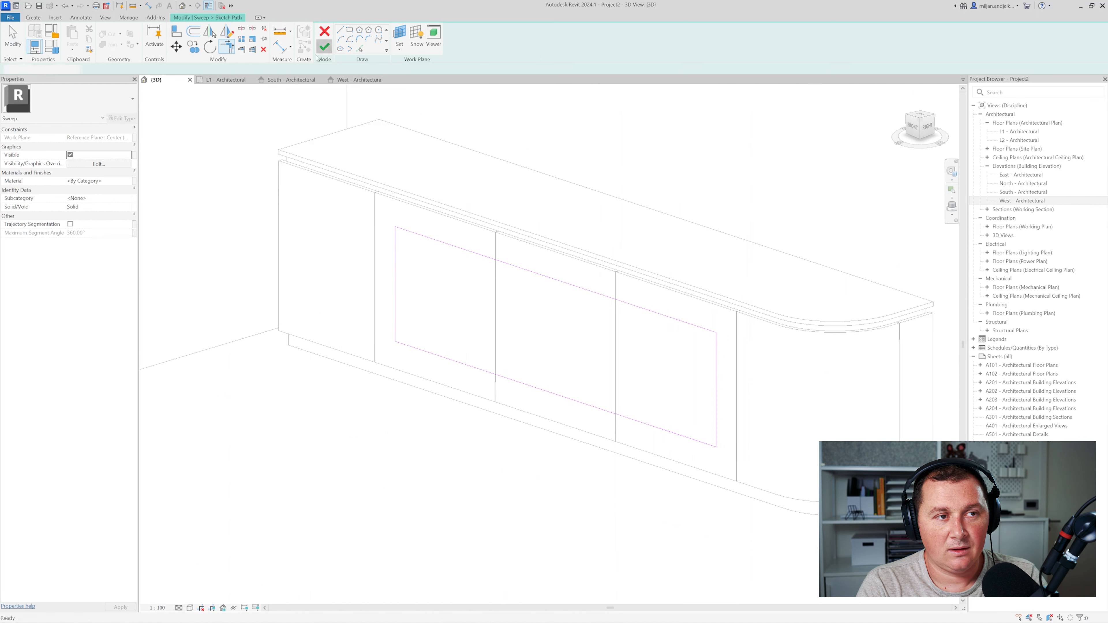
Open the L1 - Architectural plan at the profile plane and start editing the sweep profile
click(220, 80)
scroll(379, 237, down, 3)
middle_drag(310, 265, 500, 307)
scroll(468, 297, up, 2)
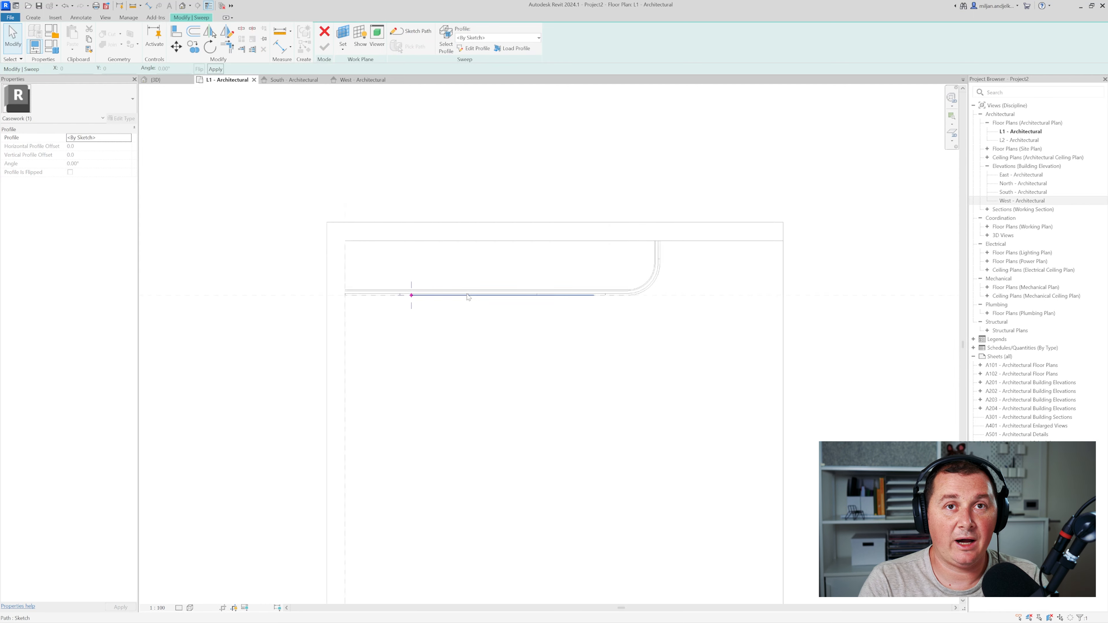
scroll(466, 309, up, 5)
scroll(297, 265, up, 2)
click(466, 50)
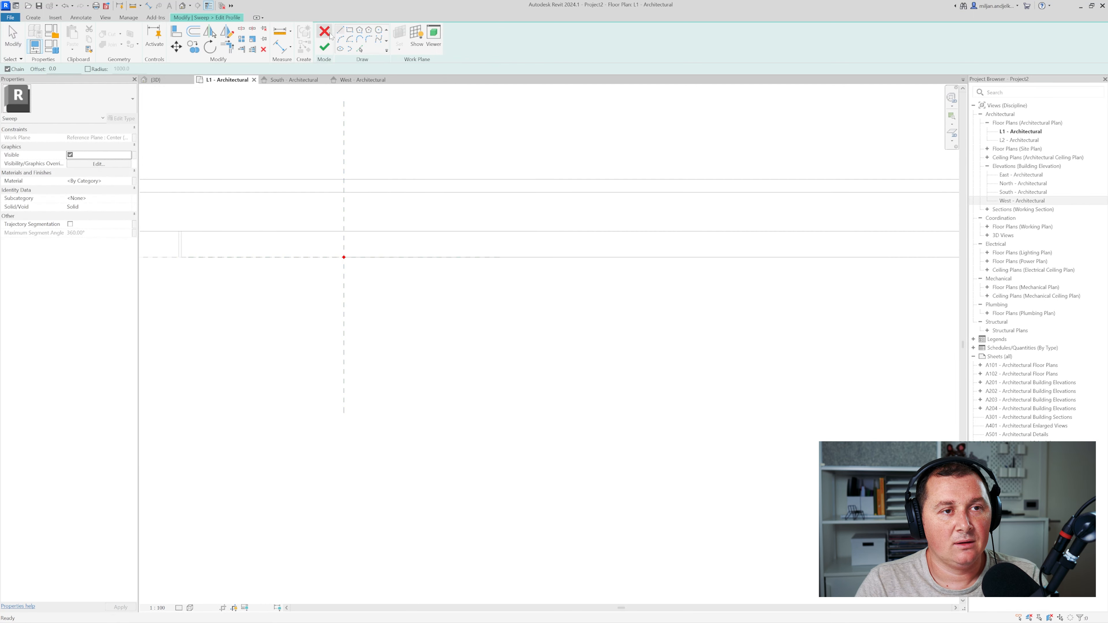
Draw the moulding profile from the path point with 3 mm steps, two 7 mm lines and a 15 mm wide arc
click(324, 224)
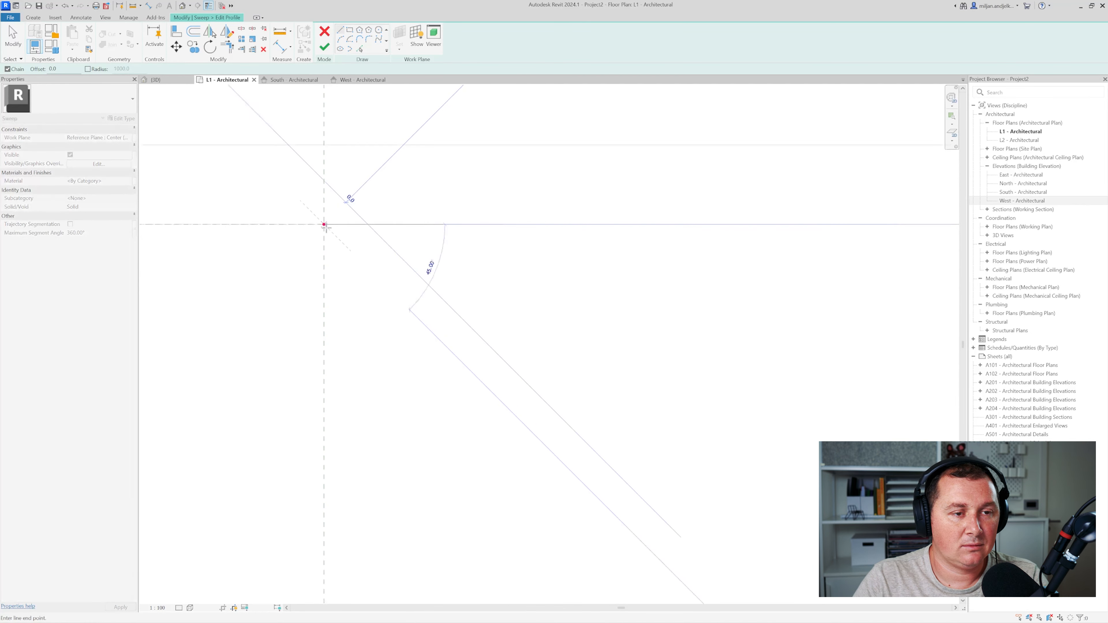
click(323, 237)
key(Return)
text(3)
key(Return)
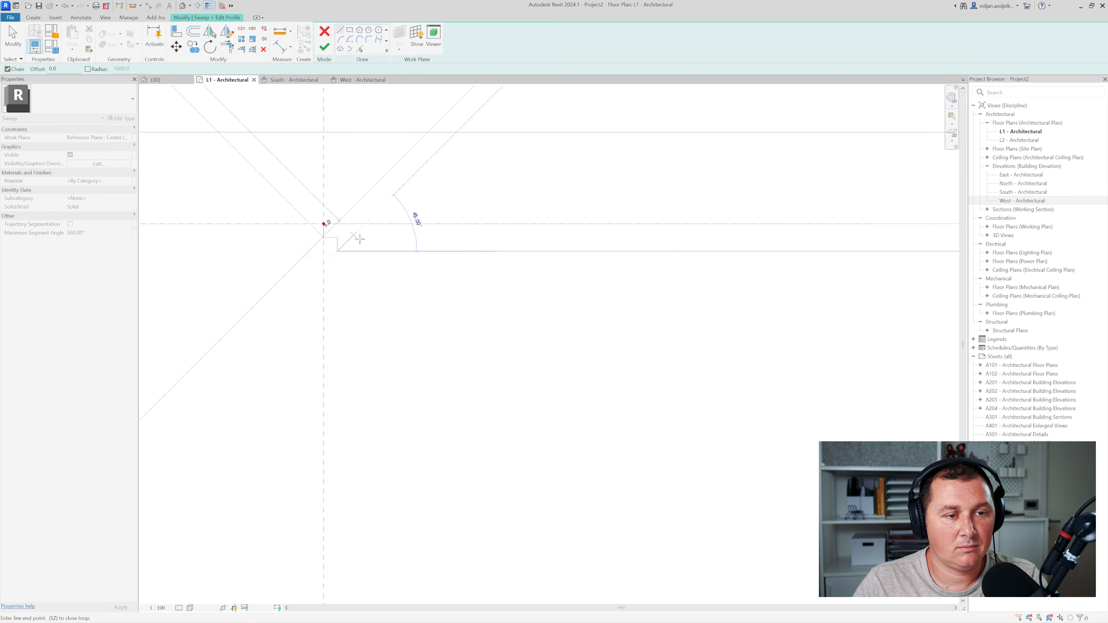
text(7)
key(Return)
text(7)
key(Return)
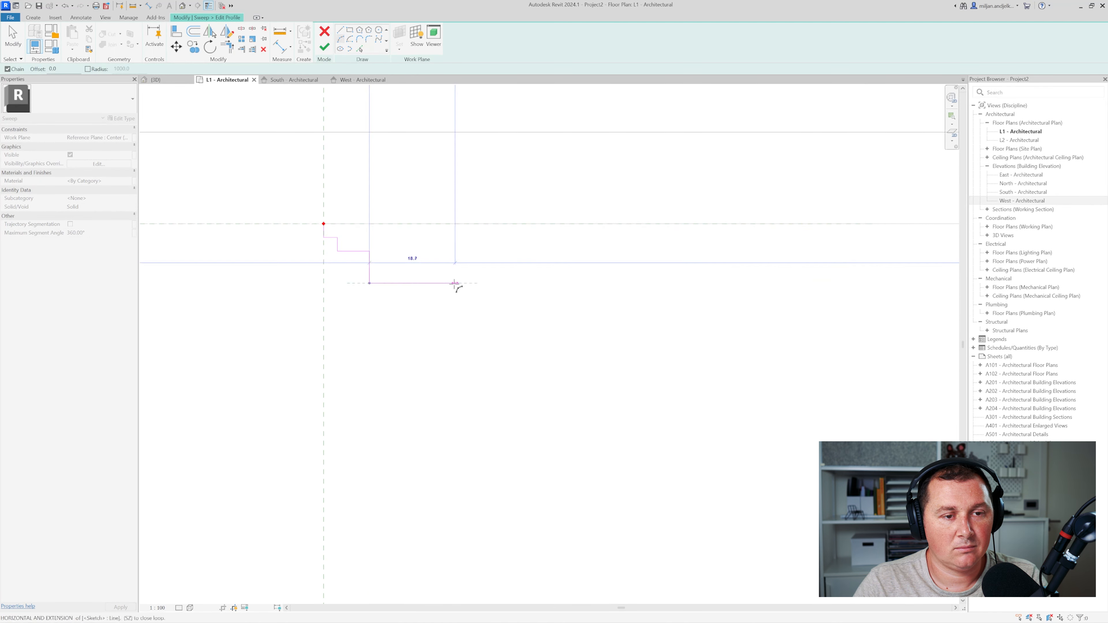
text(15)
key(Return)
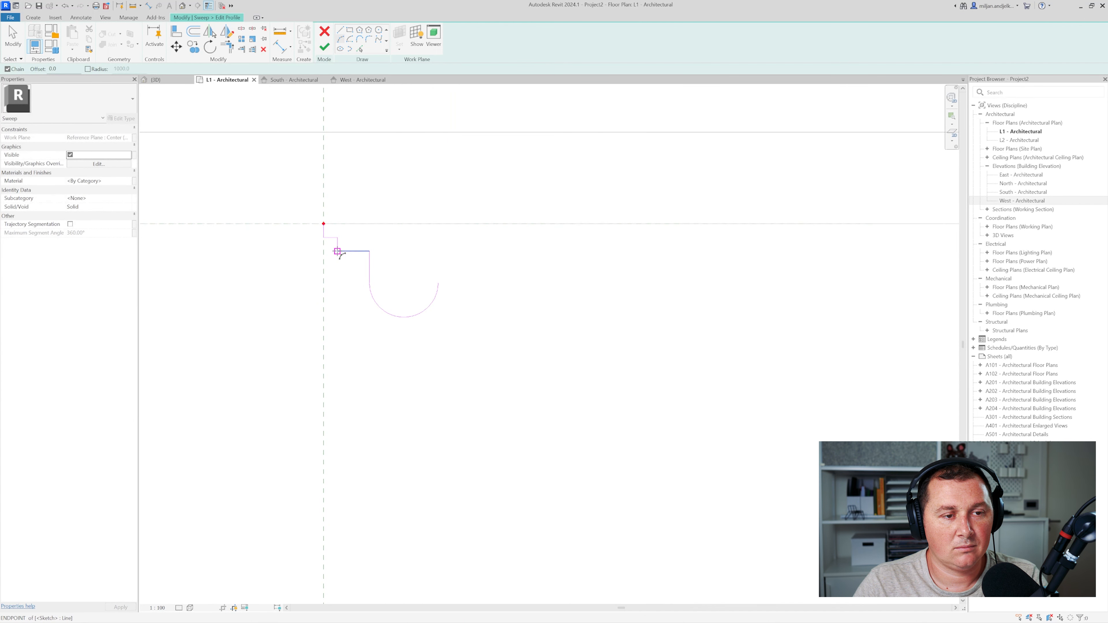
Replace the two 7 mm profile lines with an arc joining the small step to the large arc
click(369, 283)
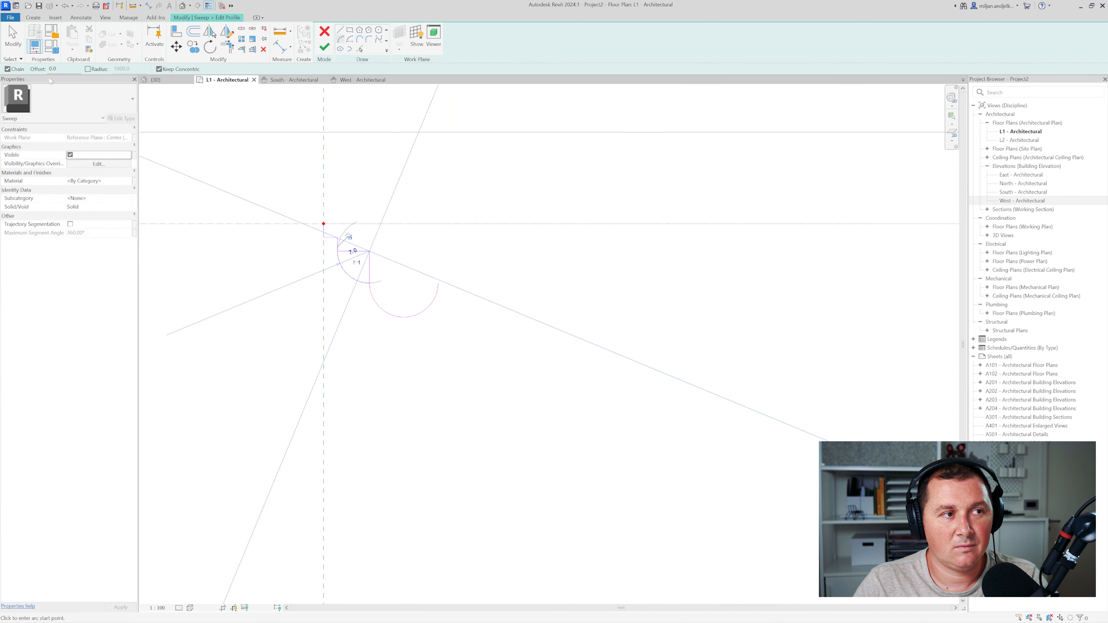
click(13, 27)
click(353, 252)
ctrl+click(369, 271)
key(Delete)
Continue the profile from the large arc with 3 and 5 mm stepped lines up to the cabinet face and close the loop
click(438, 269)
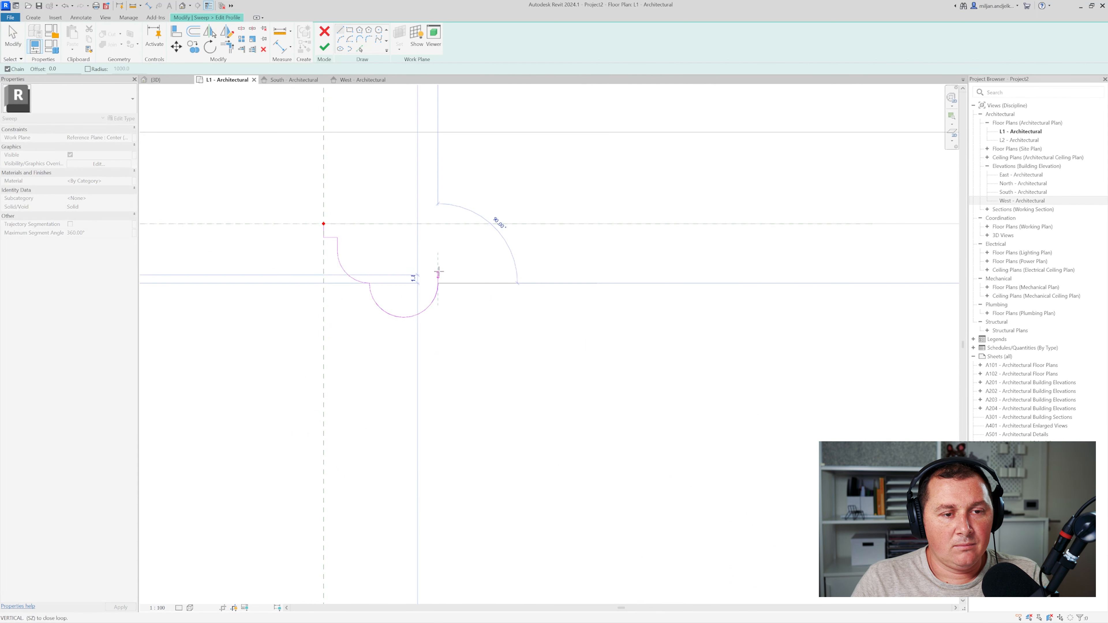
text(5)
key(Return)
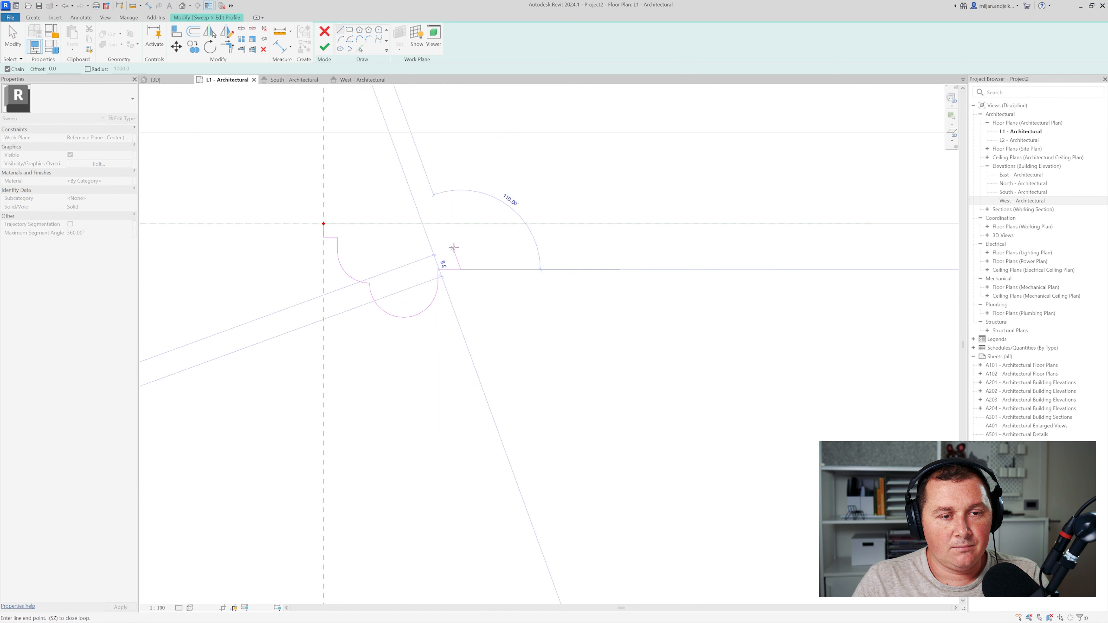
key(Return)
text(3)
key(Return)
click(475, 224)
key(s)
key(z)
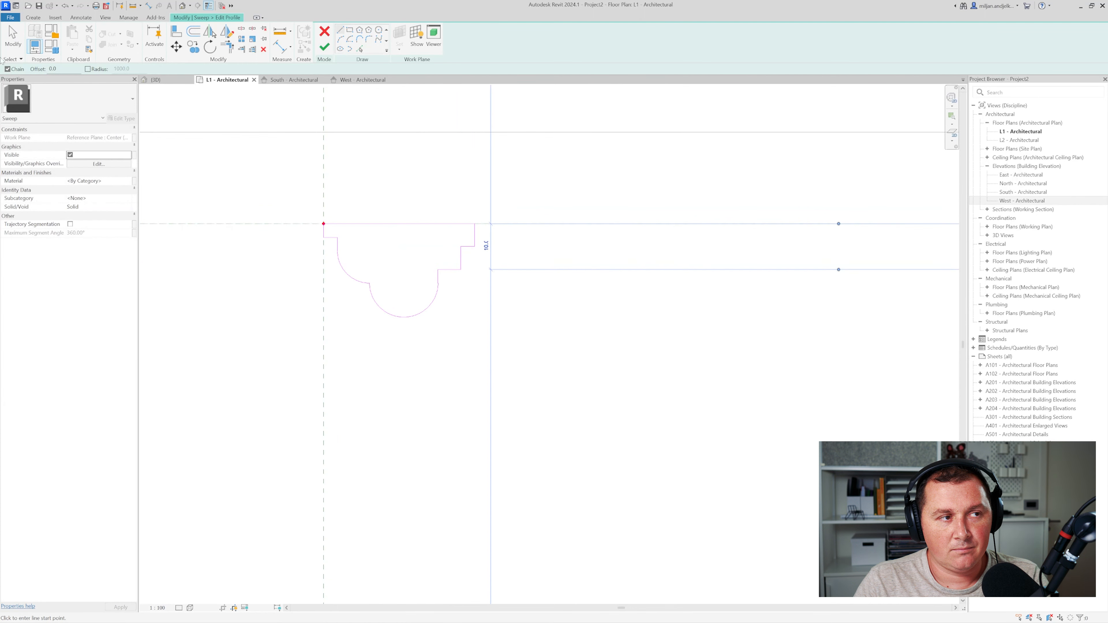
key(Escape)
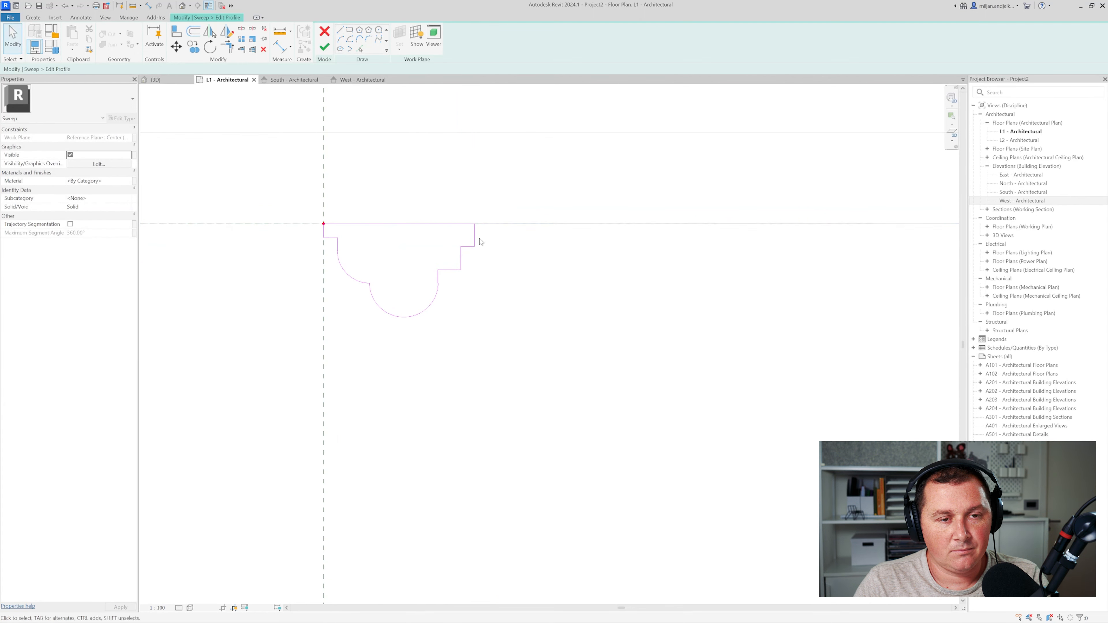
Select the four stepped lines at the profile's far end and move them slightly closer to the large arc
drag(458, 278, 458, 280)
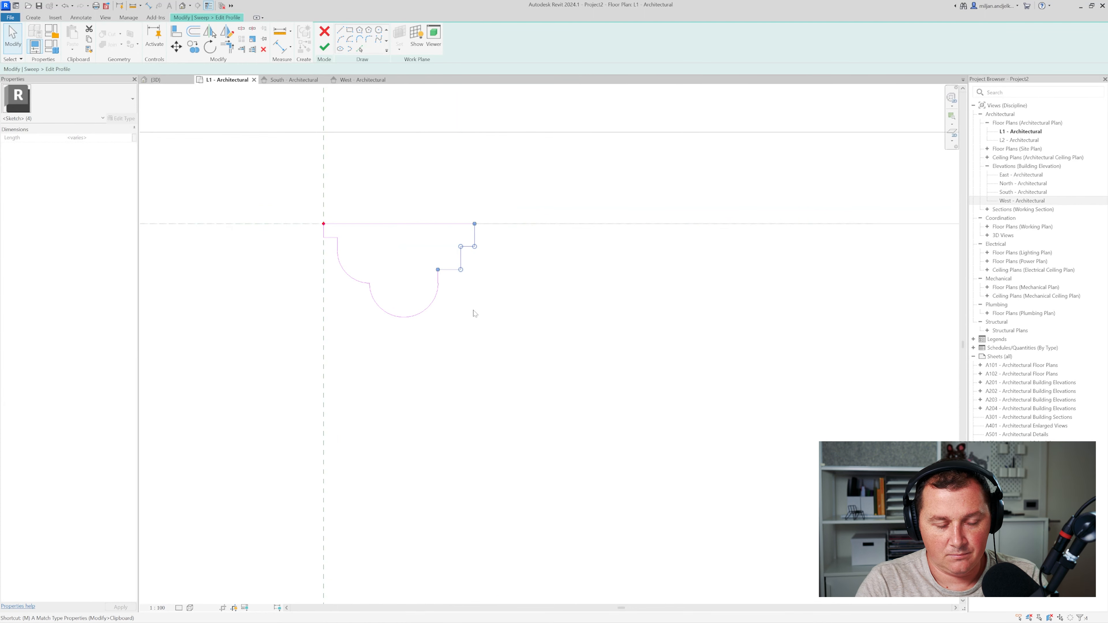
key(m)
key(v)
click(475, 314)
click(467, 310)
key(Escape)
scroll(327, 321, down, 3)
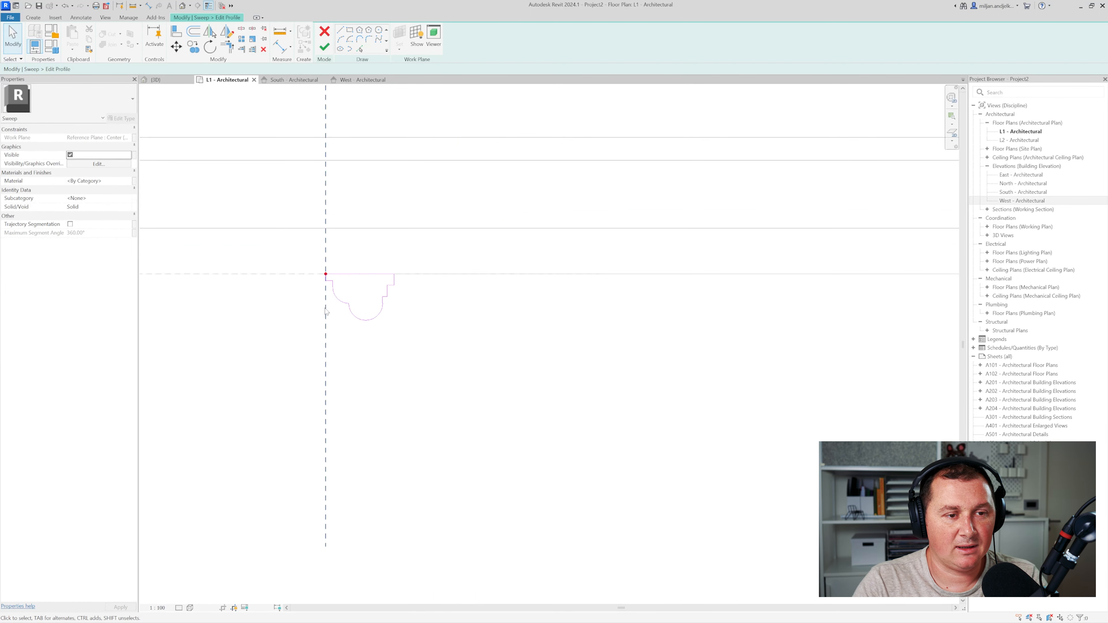
Finish the profile and the sweep in the 3D view and inspect the moulding frame on the cabinet front
click(194, 80)
click(326, 50)
click(325, 47)
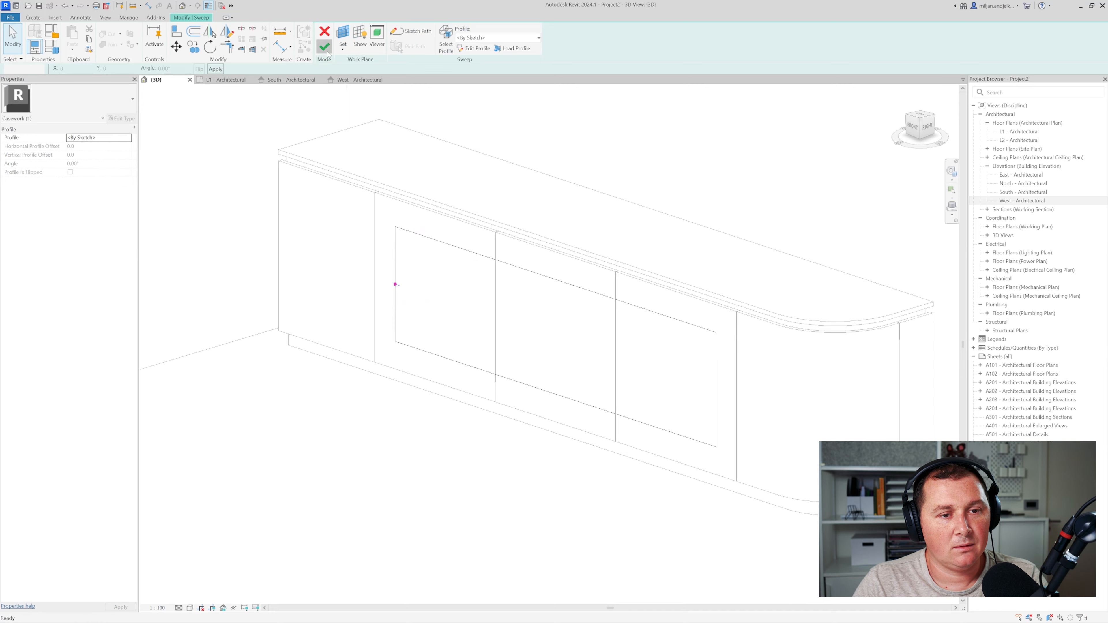
click(466, 445)
scroll(467, 440, up, 1)
shift+middle_drag(465, 441, 413, 421)
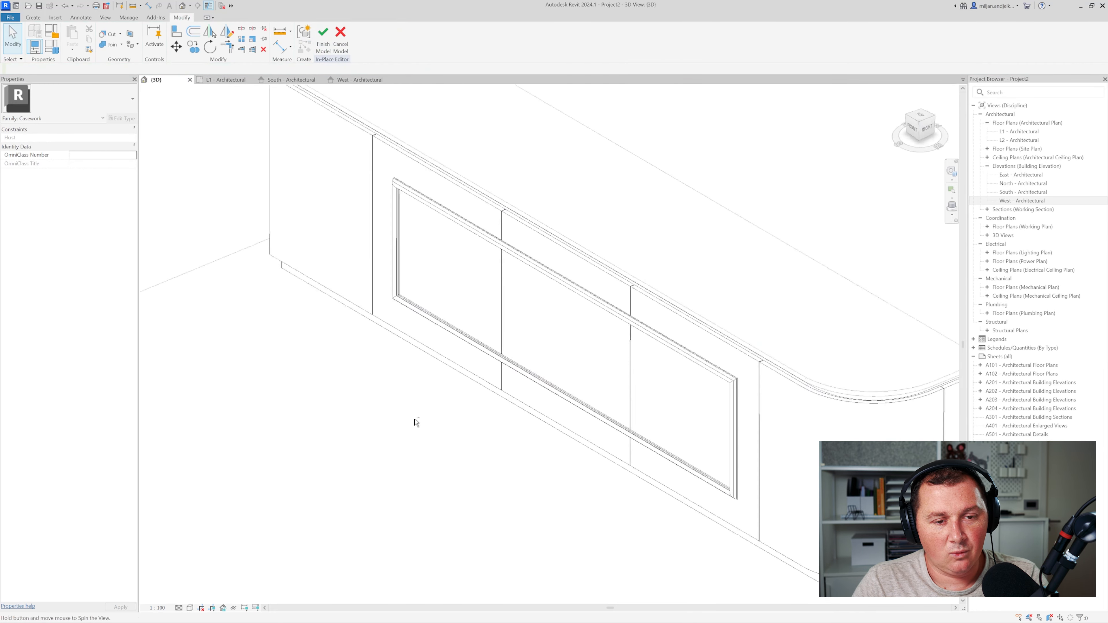
click(501, 396)
shift+middle_drag(501, 396, 440, 463)
key(Escape)
Cut the moulding frame with the two panel-gap voids that cross it and inspect the cuts
click(110, 34)
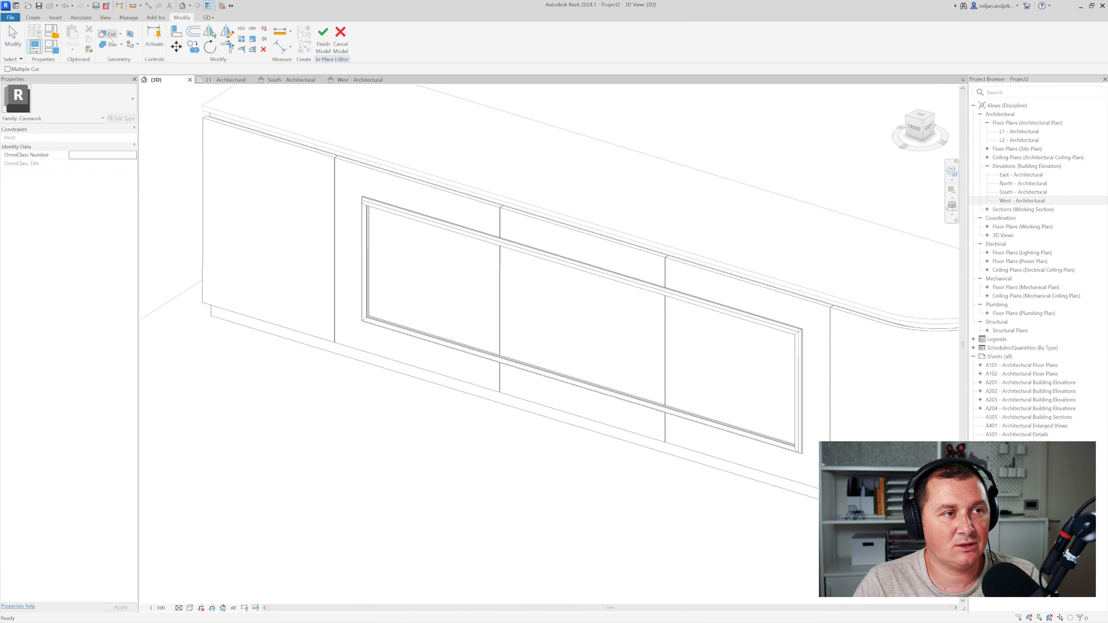
click(396, 211)
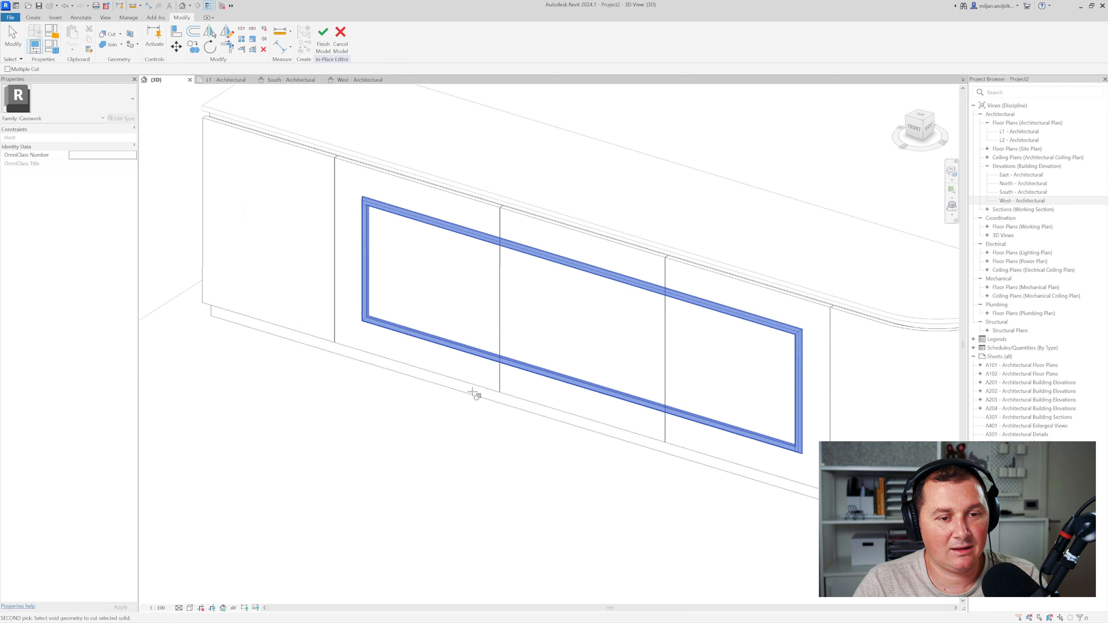
click(500, 395)
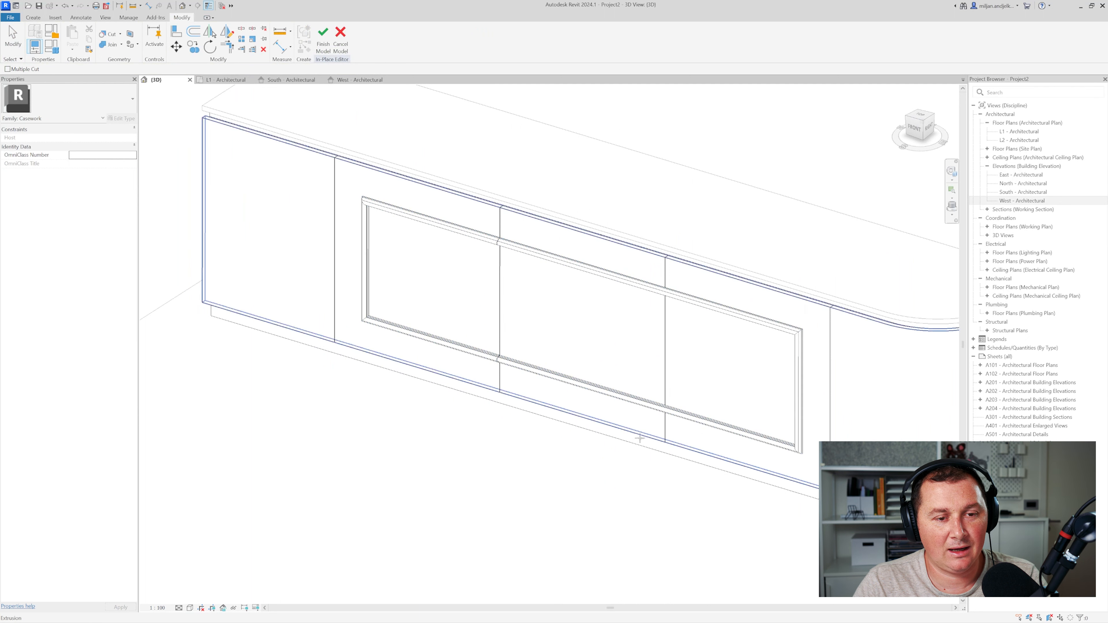
click(663, 443)
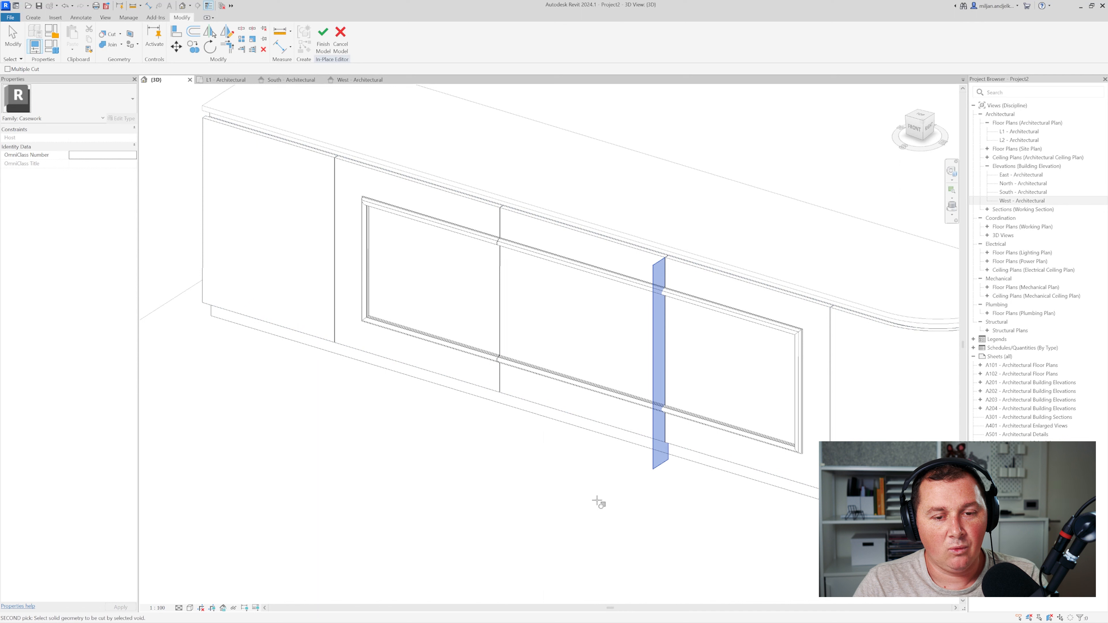
click(640, 434)
shift+middle_drag(730, 426, 581, 452)
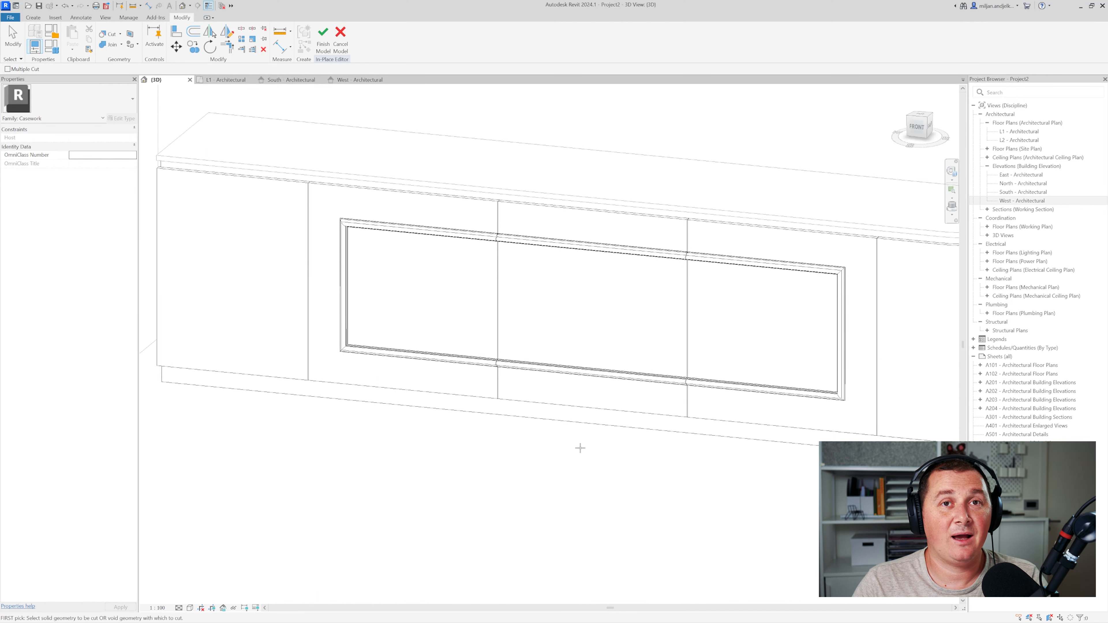
shift+middle_drag(532, 411, 616, 473)
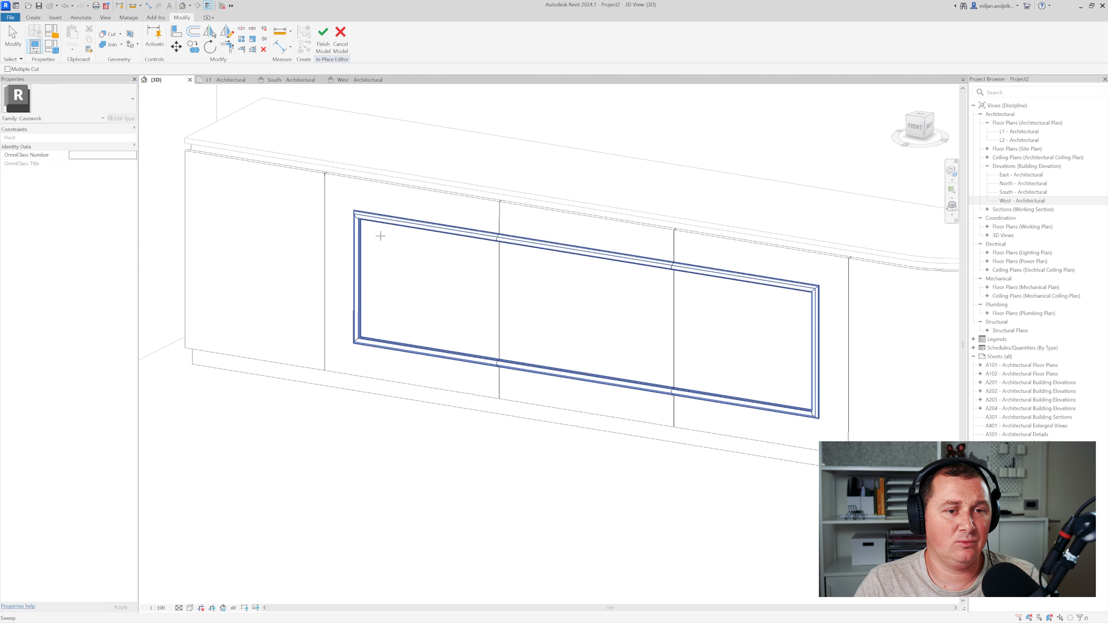
Finish the in-place casework model, bring its rounded end into view in 3D and reopen the model for editing
shift+middle_drag(562, 336, 540, 337)
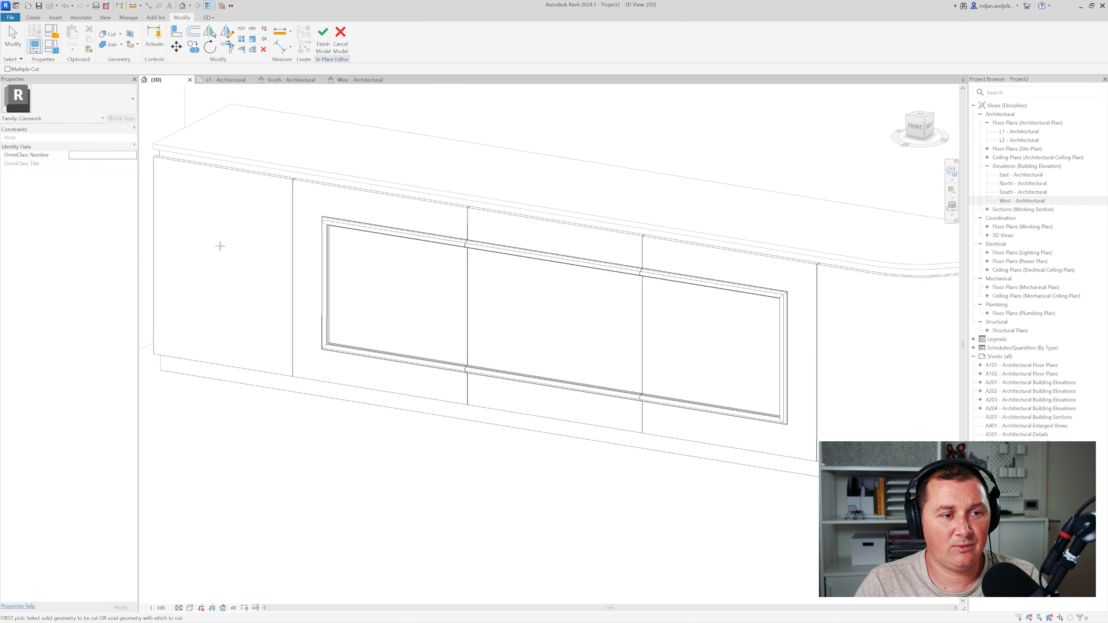
click(322, 37)
middle_drag(688, 347, 357, 368)
shift+middle_drag(533, 365, 709, 309)
double_click(616, 316)
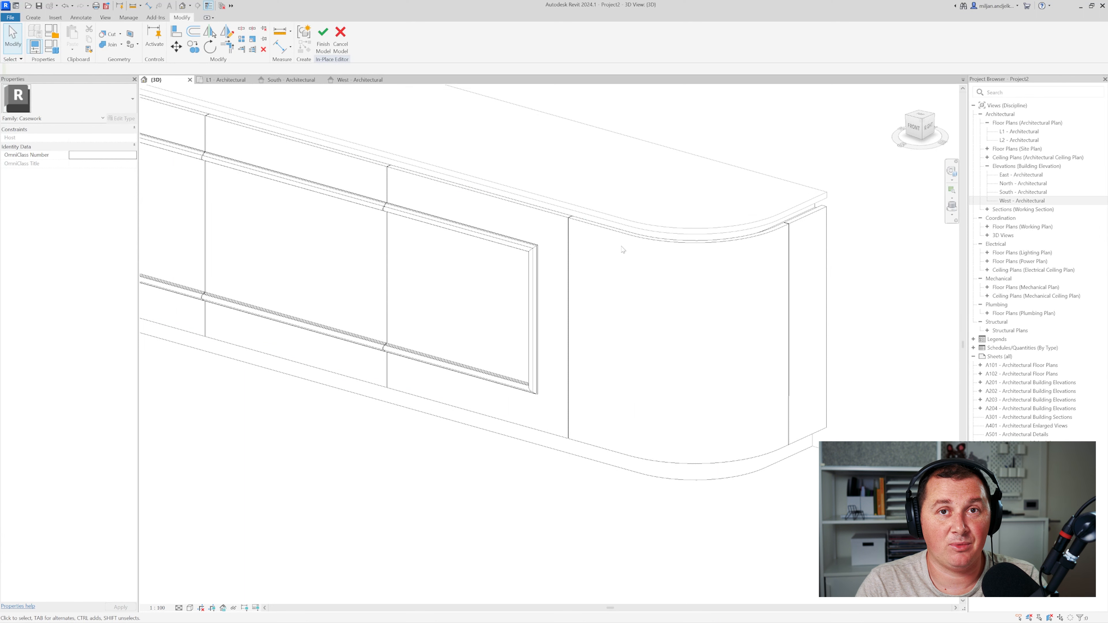
middle_drag(597, 336, 571, 326)
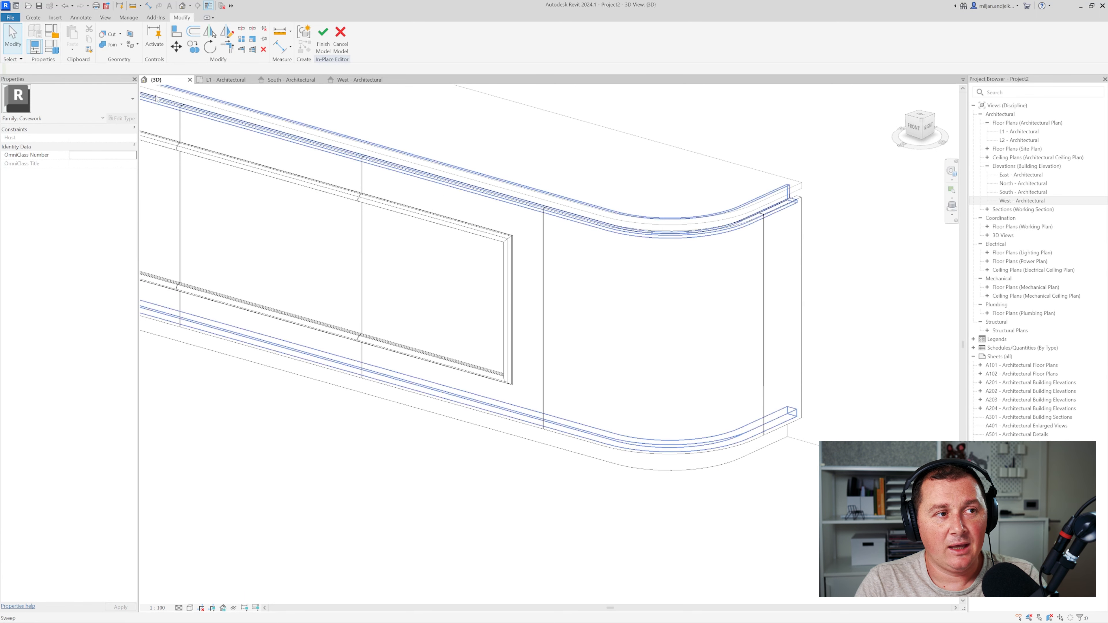
Start a sweep with a sketched path and set the cabinet's flat front face as the work plane
click(34, 18)
click(131, 41)
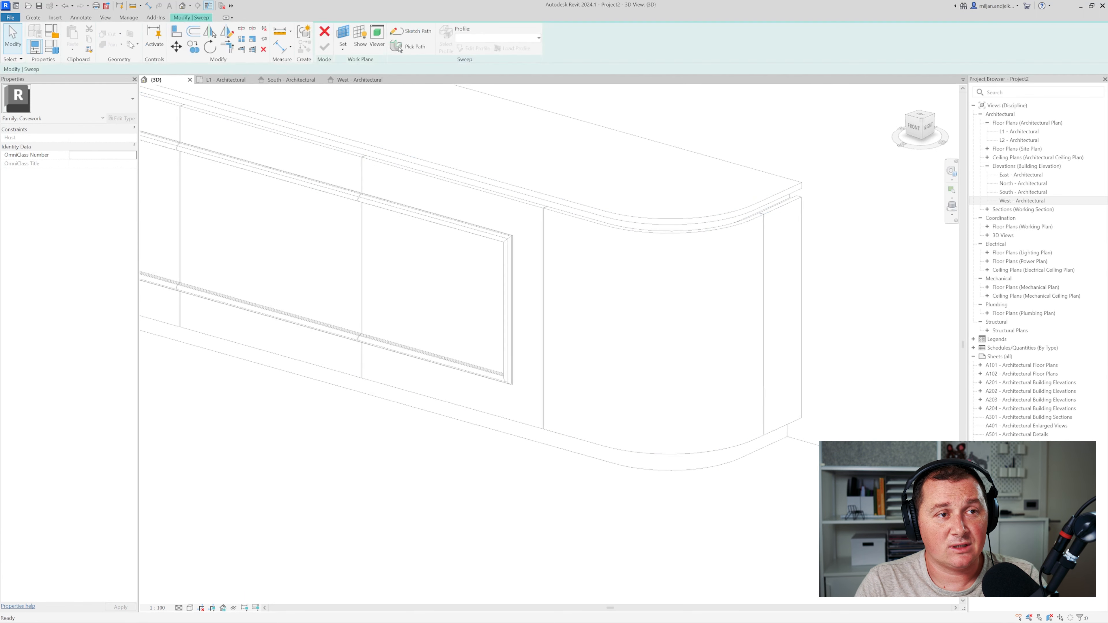
click(410, 31)
click(402, 52)
click(411, 85)
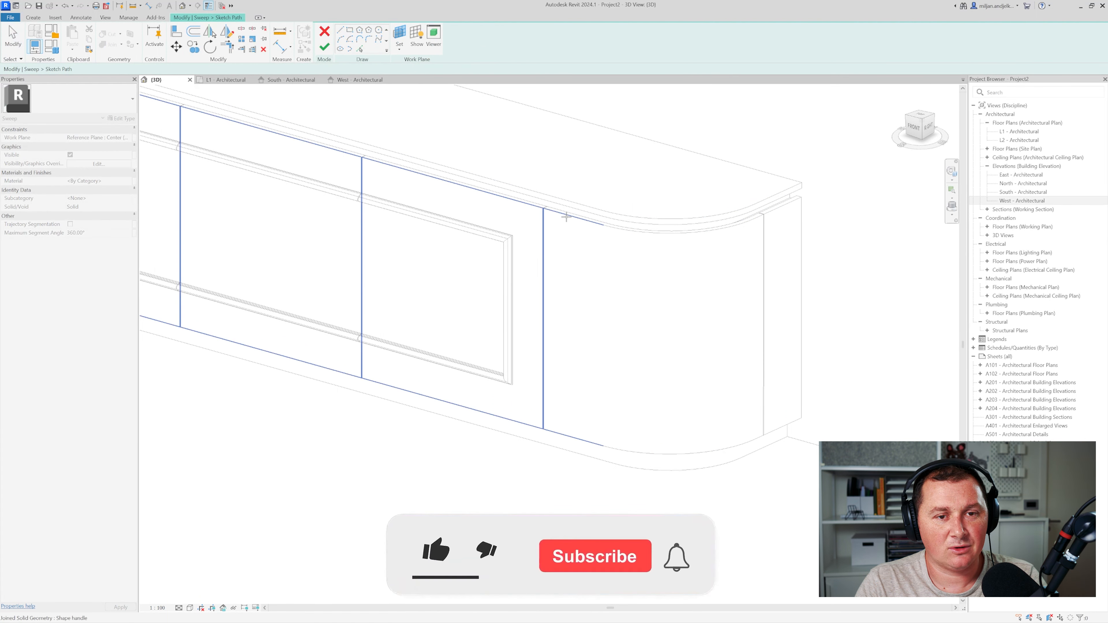
click(572, 223)
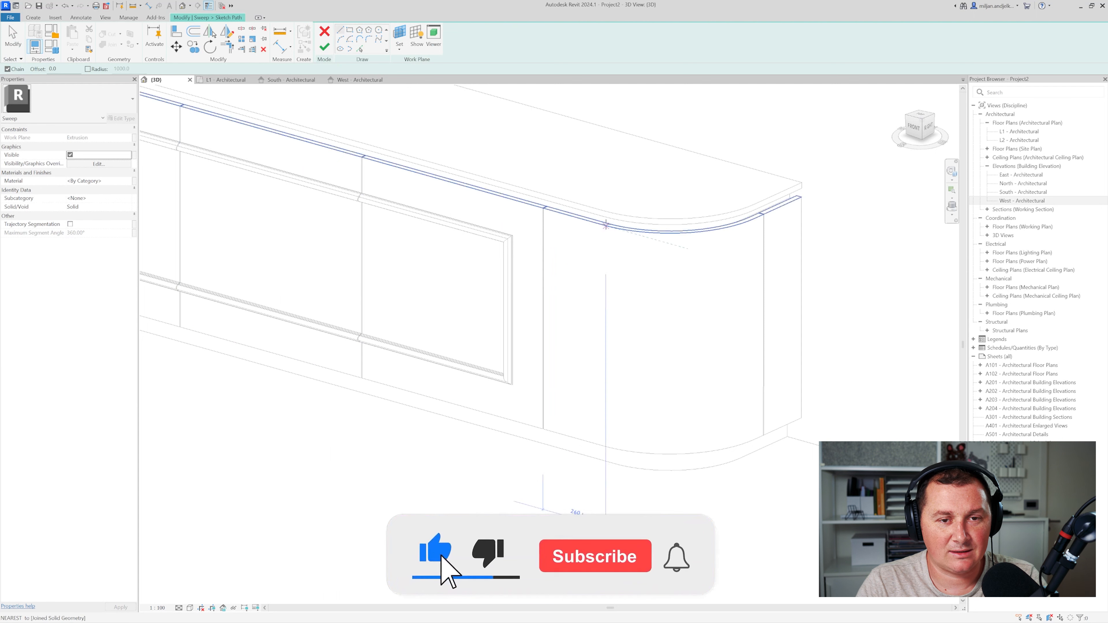
Add path lines by picking the last front panel's gap, upper and lower edges with a 125 mm inward offset
click(351, 49)
double_click(33, 69)
text(125)
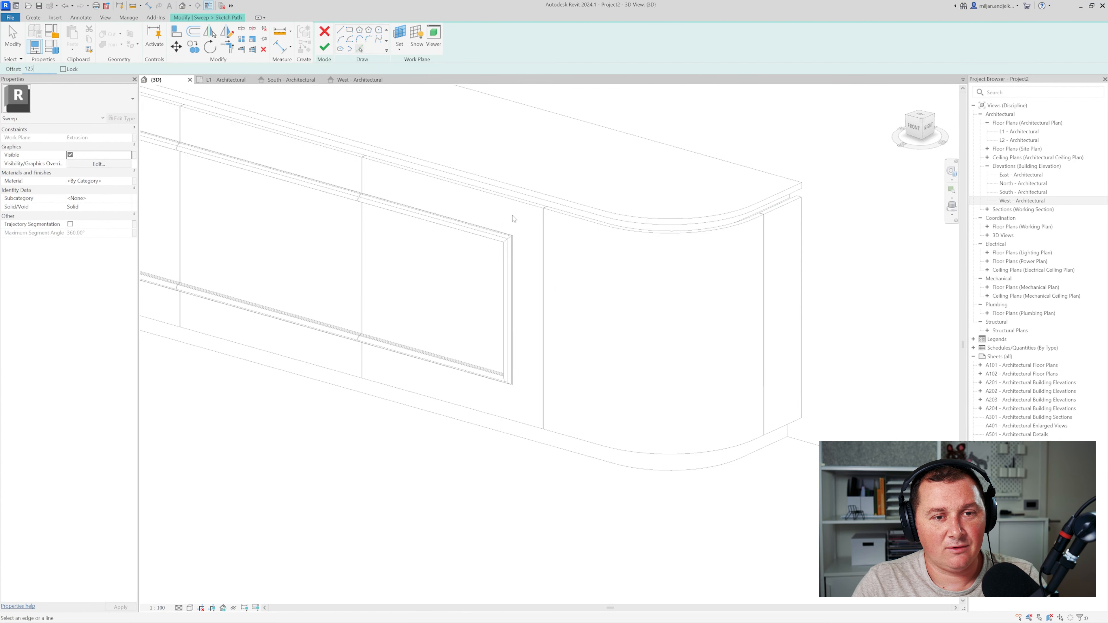
scroll(542, 214, up, 2)
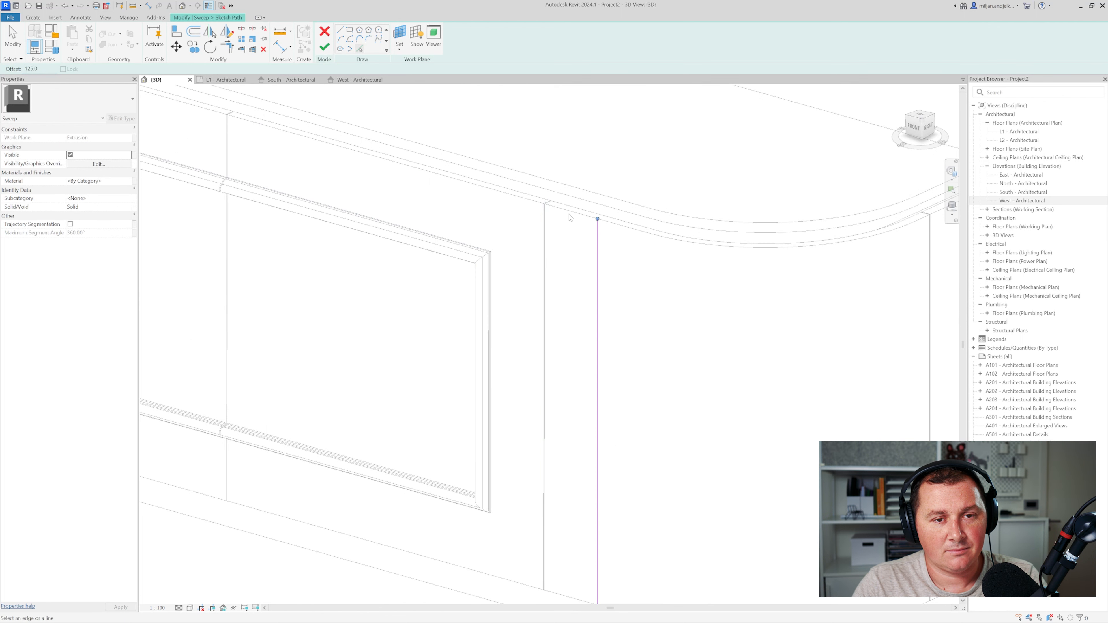
scroll(551, 215, down, 2)
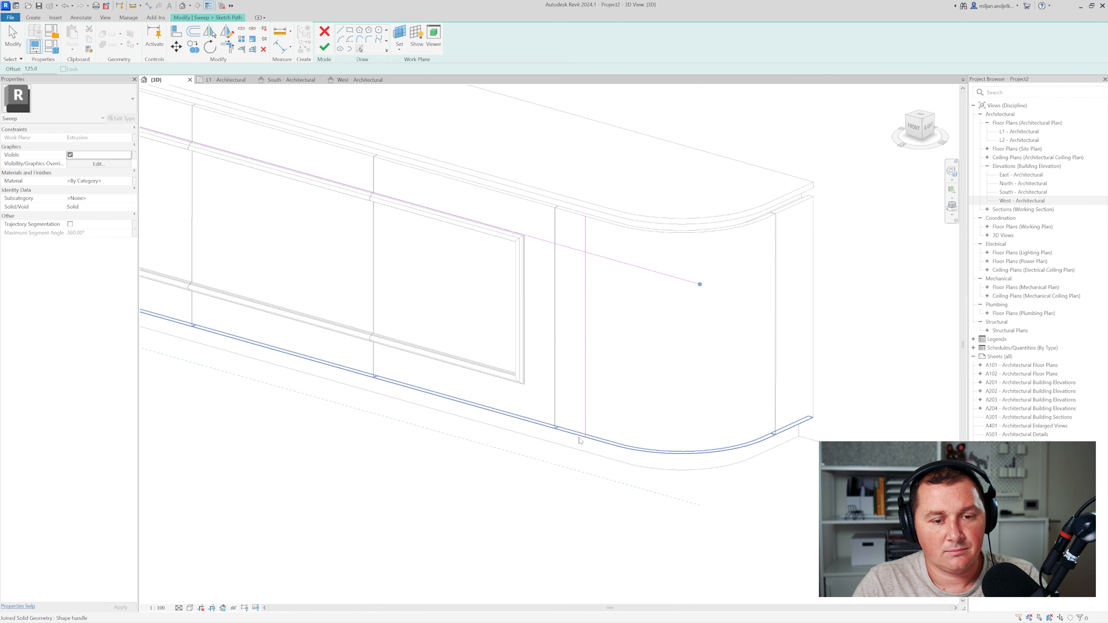
click(579, 438)
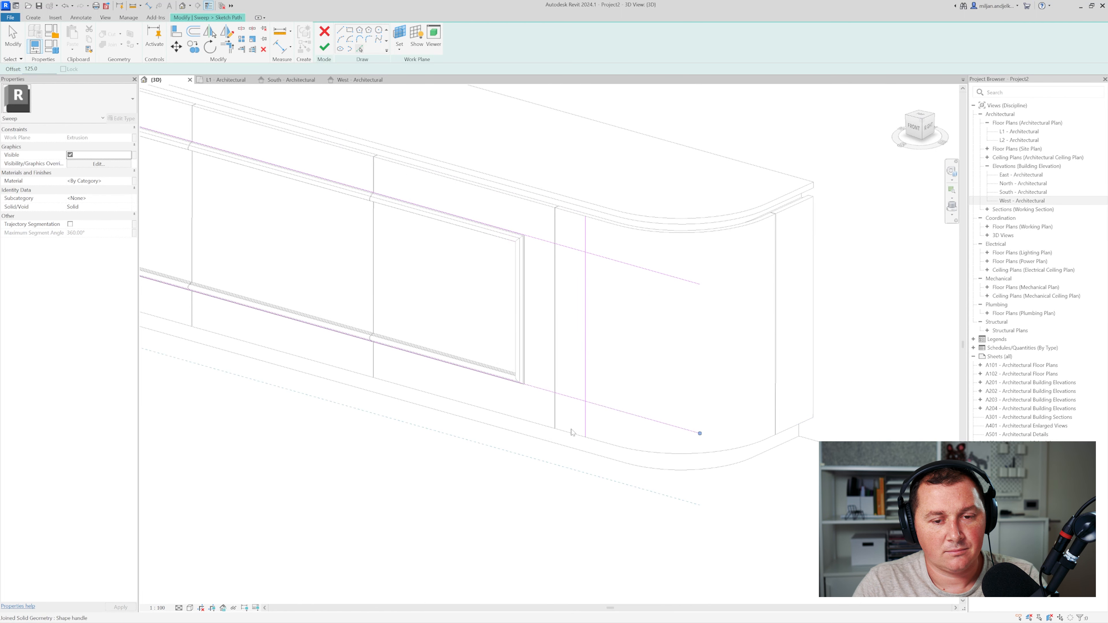
Trim the vertical path line to the upper and lower lines in the South elevation to form a C shape
click(286, 83)
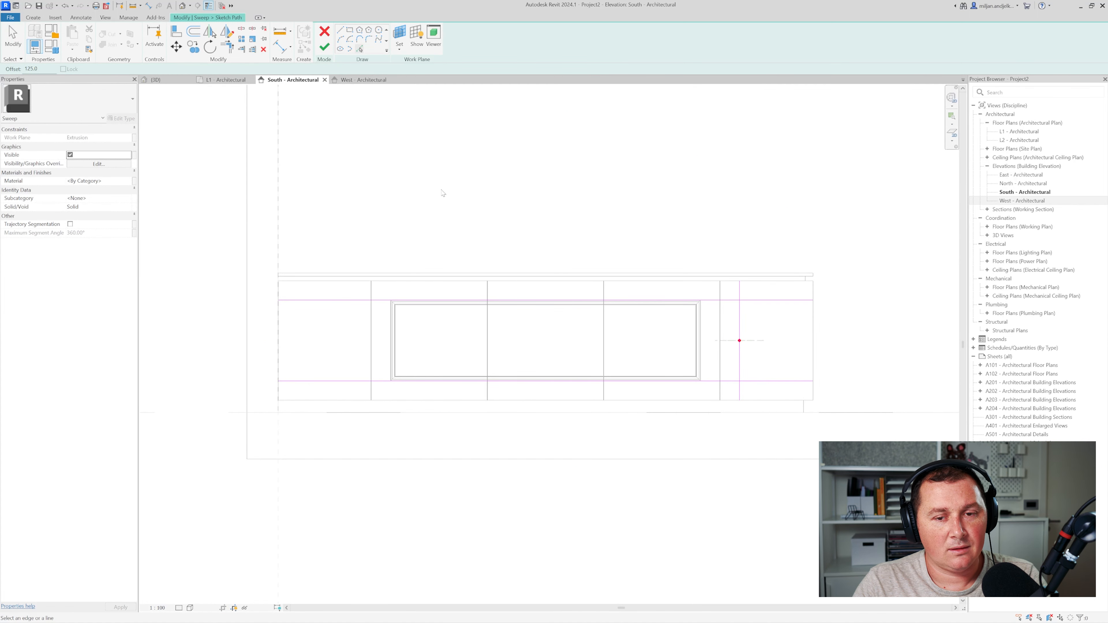
key(t)
key(r)
click(732, 300)
click(740, 312)
click(745, 301)
click(741, 342)
click(757, 381)
middle_drag(800, 379, 785, 379)
key(Escape)
Shorten the path's lower and upper horizontal lines to 100 mm before the rounded corner
click(784, 381)
scroll(794, 380, up, 3)
drag(801, 382, 713, 382)
click(800, 261)
drag(800, 259, 712, 260)
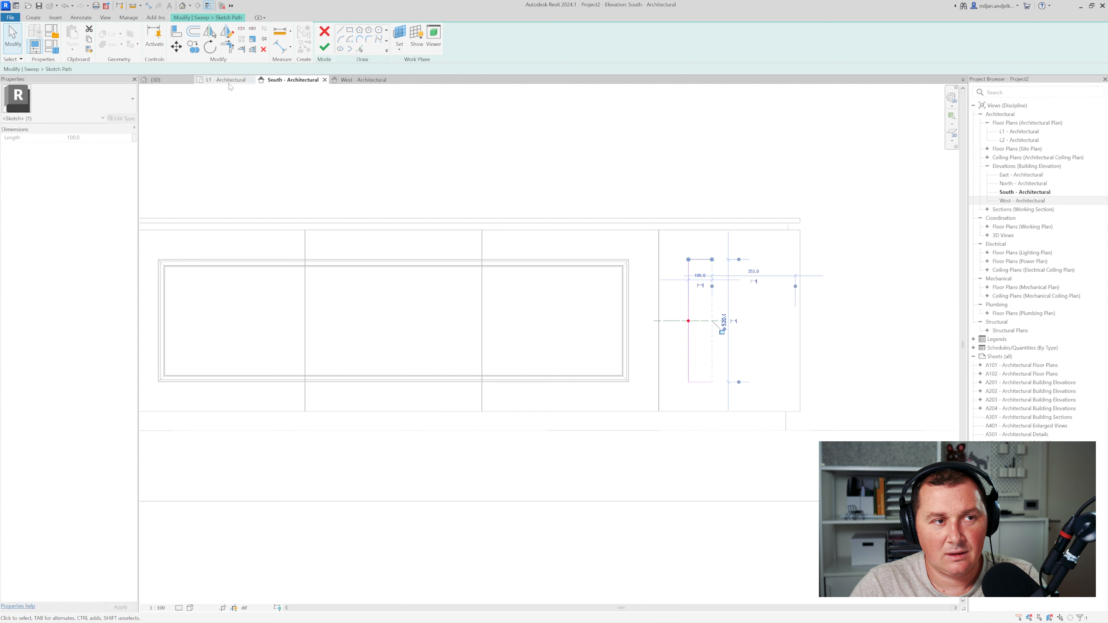
Check the C-shaped path in the L1 plan and 3D views and finish the path sketch
click(226, 80)
scroll(541, 279, up, 3)
key(Escape)
scroll(553, 279, up, 2)
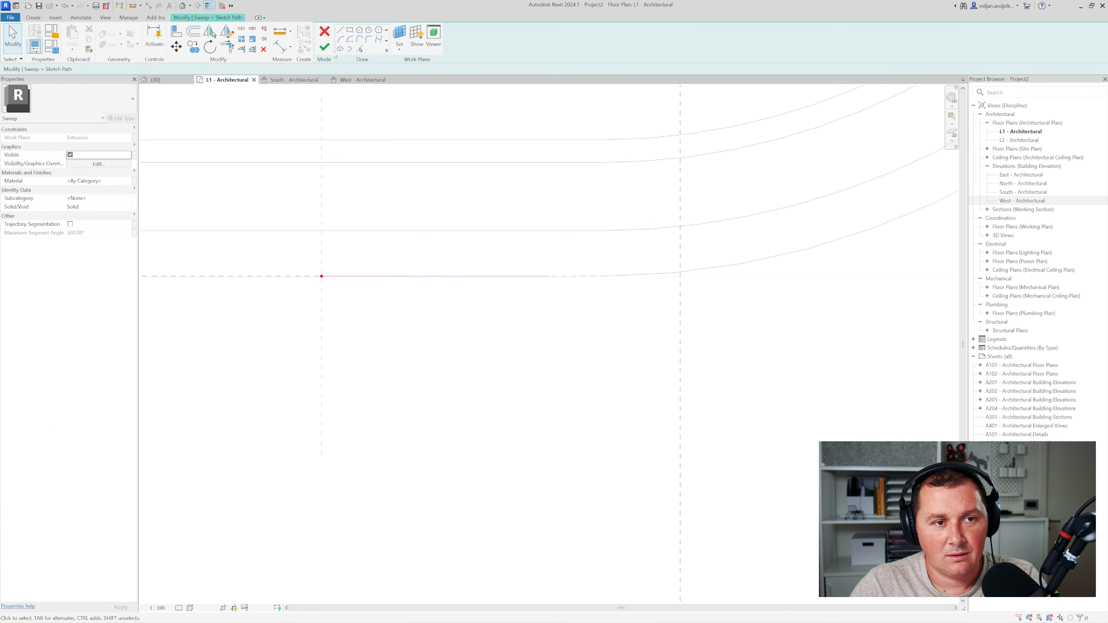
click(156, 80)
scroll(497, 218, up, 3)
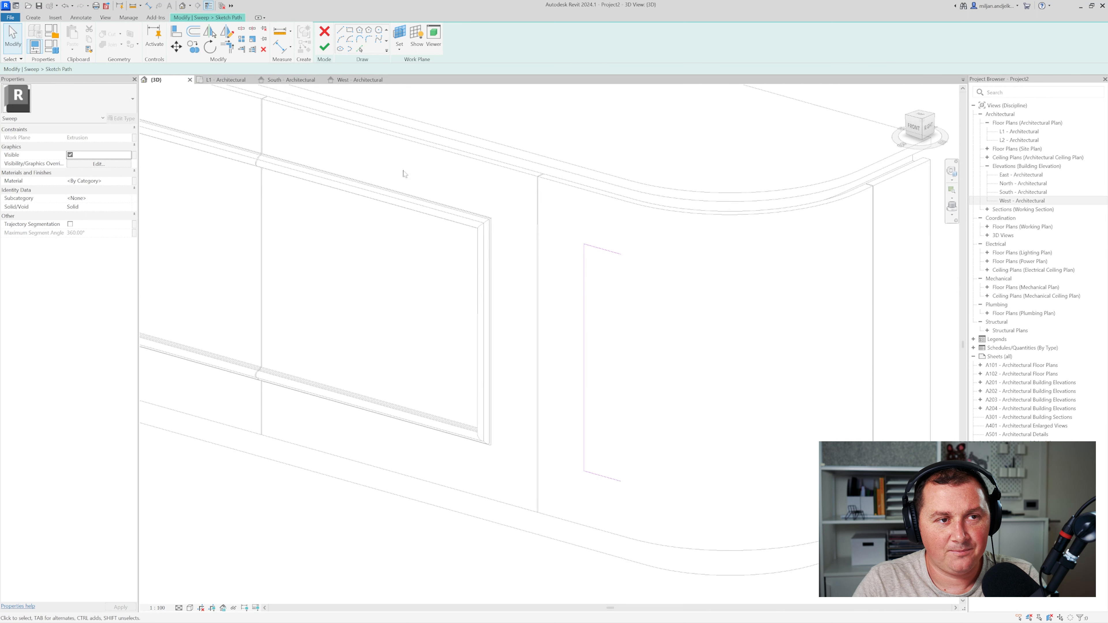
click(324, 46)
Edit the sweep's profile in the L1 plan and pick the outline of the existing moulding's end as profile lines
click(226, 80)
scroll(467, 291, down, 5)
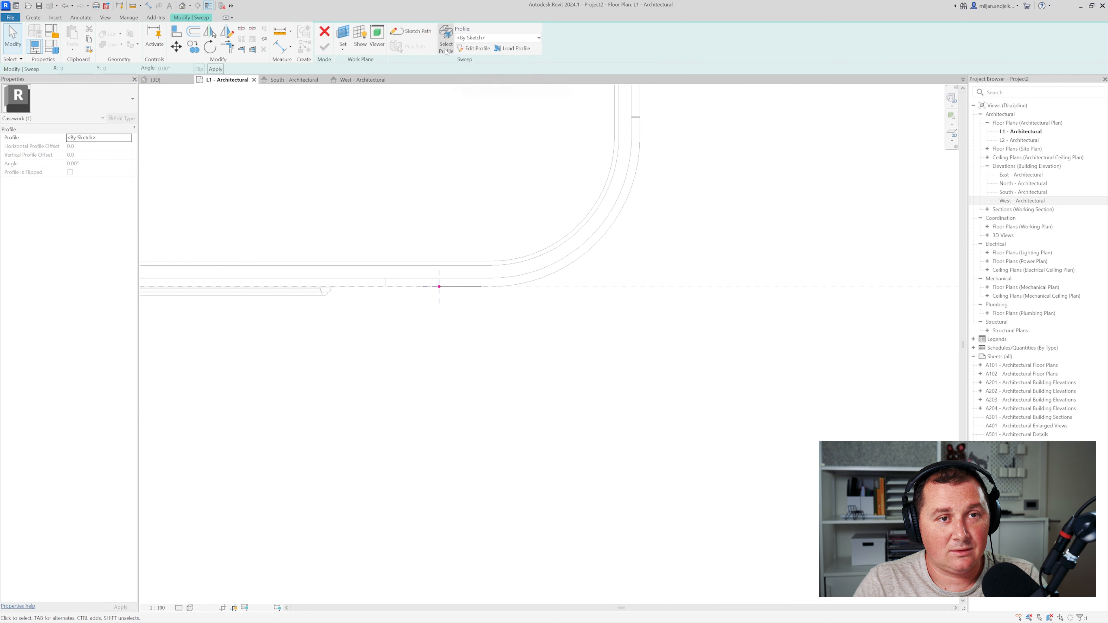
click(473, 48)
click(360, 49)
scroll(344, 286, up, 8)
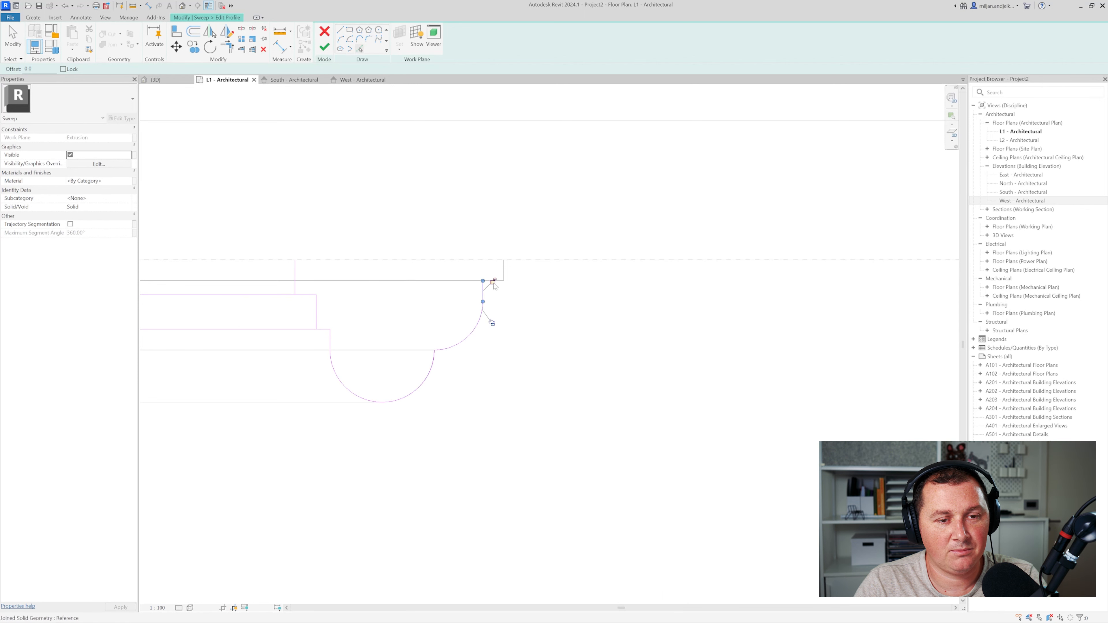
scroll(502, 285, up, 2)
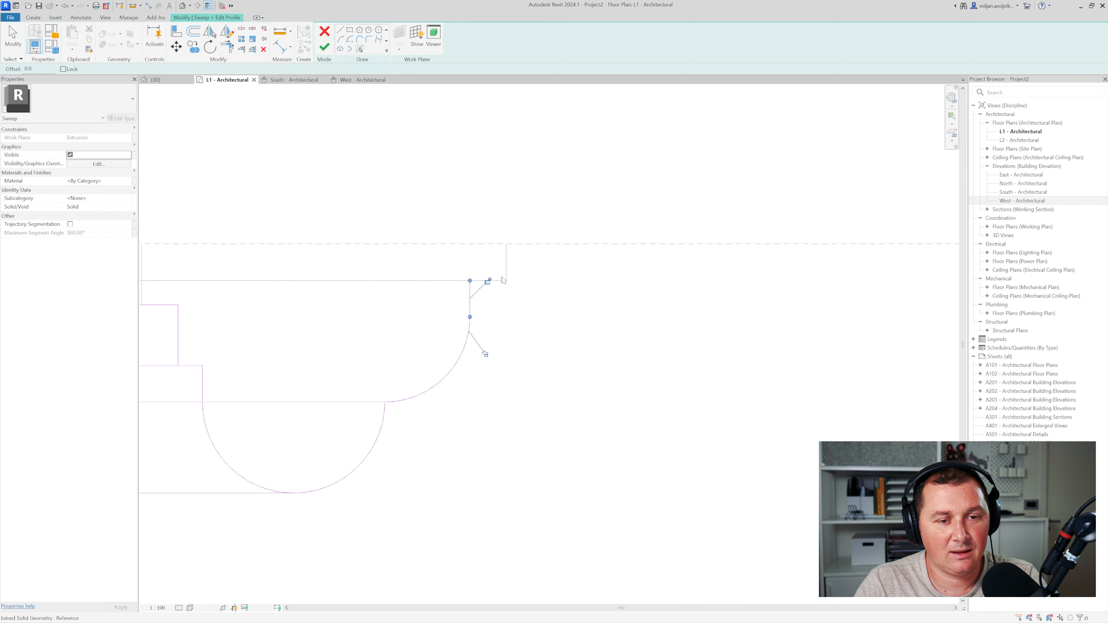
click(507, 267)
Trim the picked profile lines to each other at the moulding's stepped corners
scroll(506, 271, up, 1)
key(t)
key(r)
click(470, 296)
middle_drag(298, 384, 510, 385)
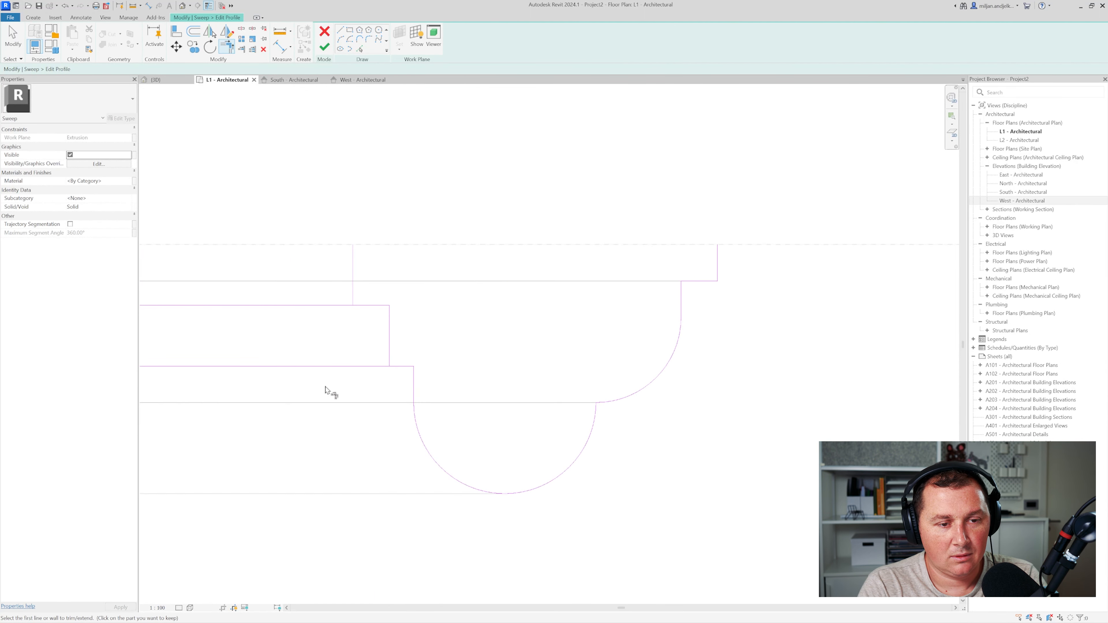
click(404, 366)
click(389, 354)
click(366, 305)
click(353, 294)
scroll(351, 335, down, 4)
key(Escape)
Select the whole profile and mirror it about its short outer vertical line without keeping a copy
drag(311, 248, 477, 401)
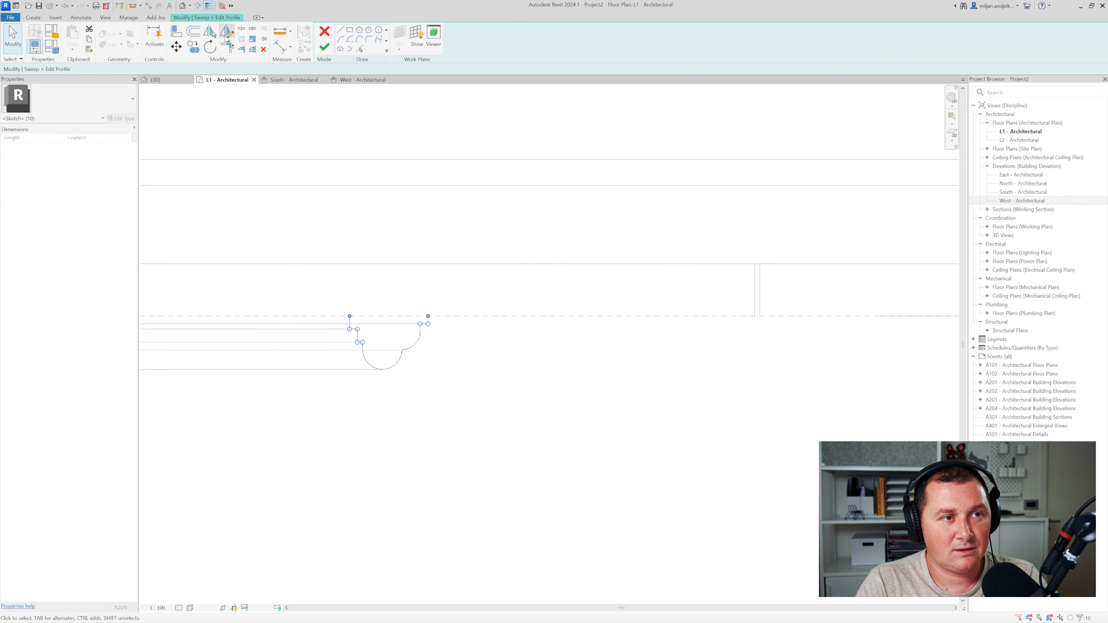
click(209, 32)
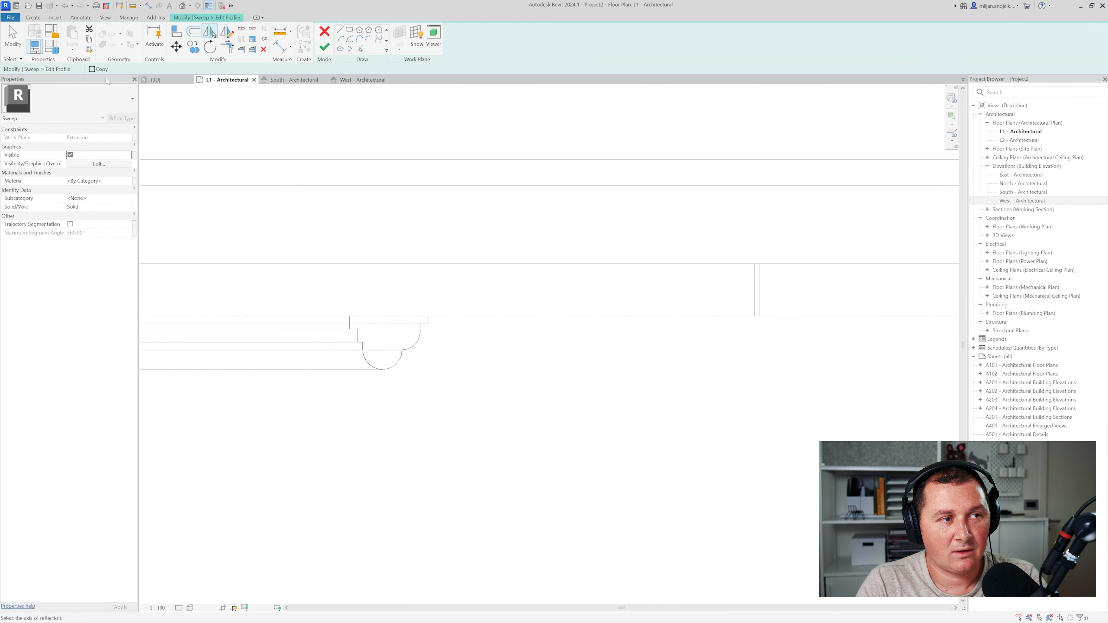
scroll(432, 326, up, 2)
click(428, 328)
scroll(428, 329, down, 1)
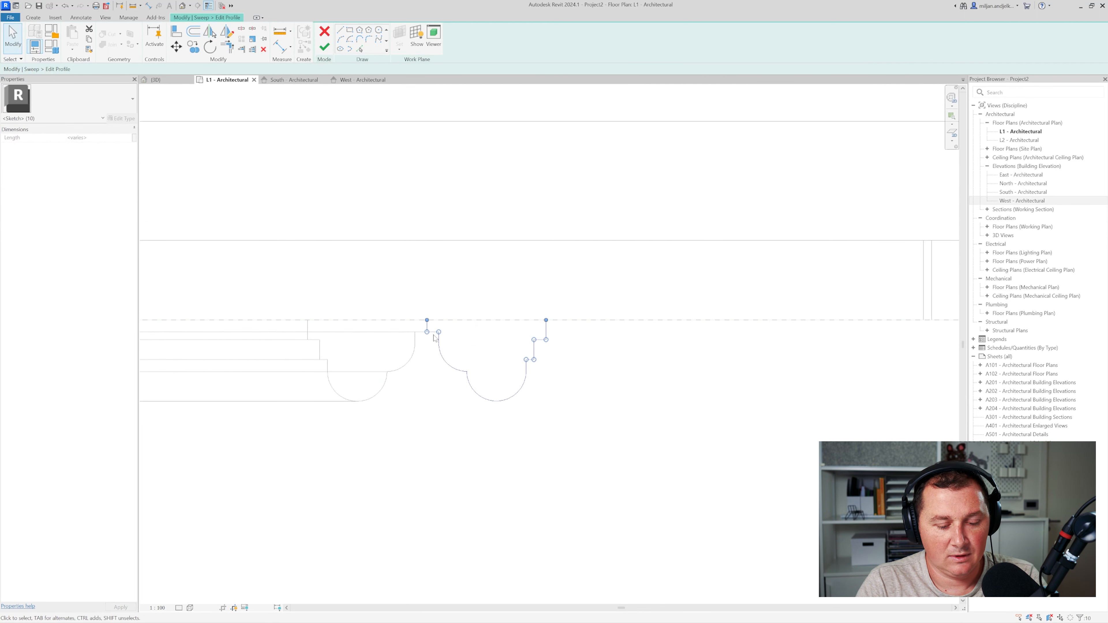
Move the mirrored profile by its outer upper corner along the cabinet face to the start of the sweep path
key(m)
key(v)
click(427, 320)
scroll(436, 323, down, 1)
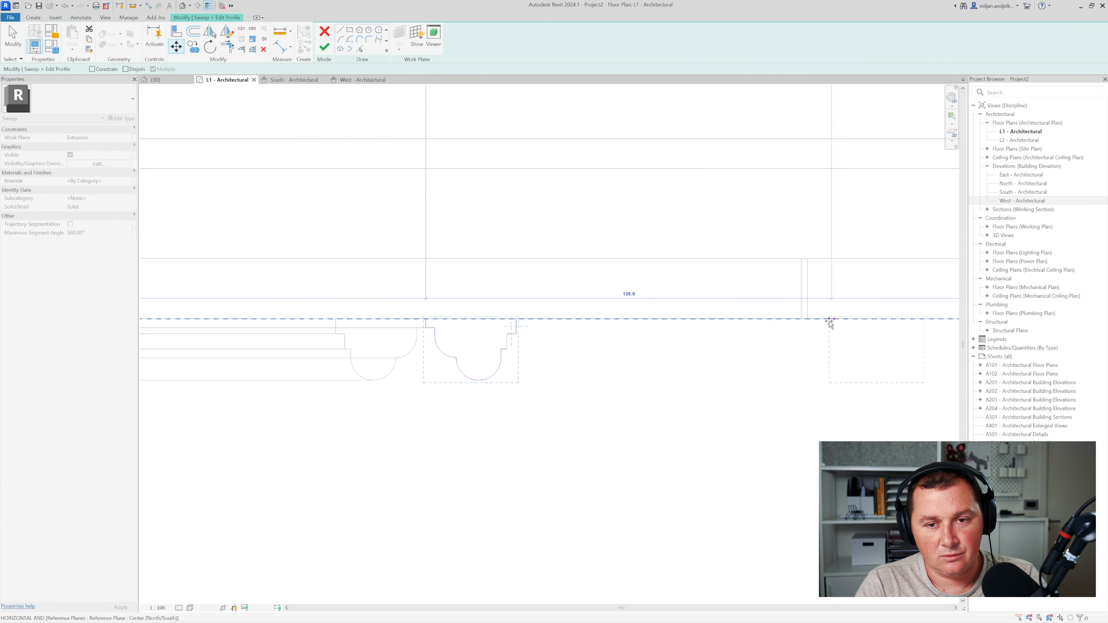
click(729, 322)
Close the profile with a line along the cabinet face, then finish the profile, the sweep and the in-place model
key(l)
key(i)
click(155, 79)
click(324, 47)
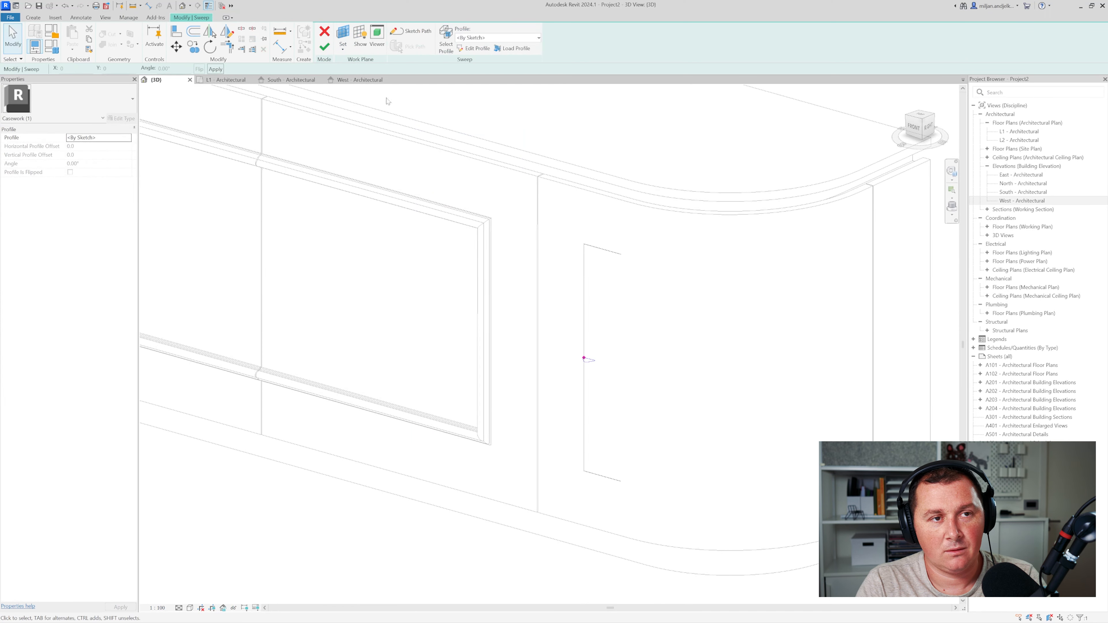
click(330, 49)
shift+middle_drag(547, 315, 551, 264)
click(465, 43)
Draw a vertical detail line in the L1 plan outward from the point where the cabinet front starts to curve
click(226, 80)
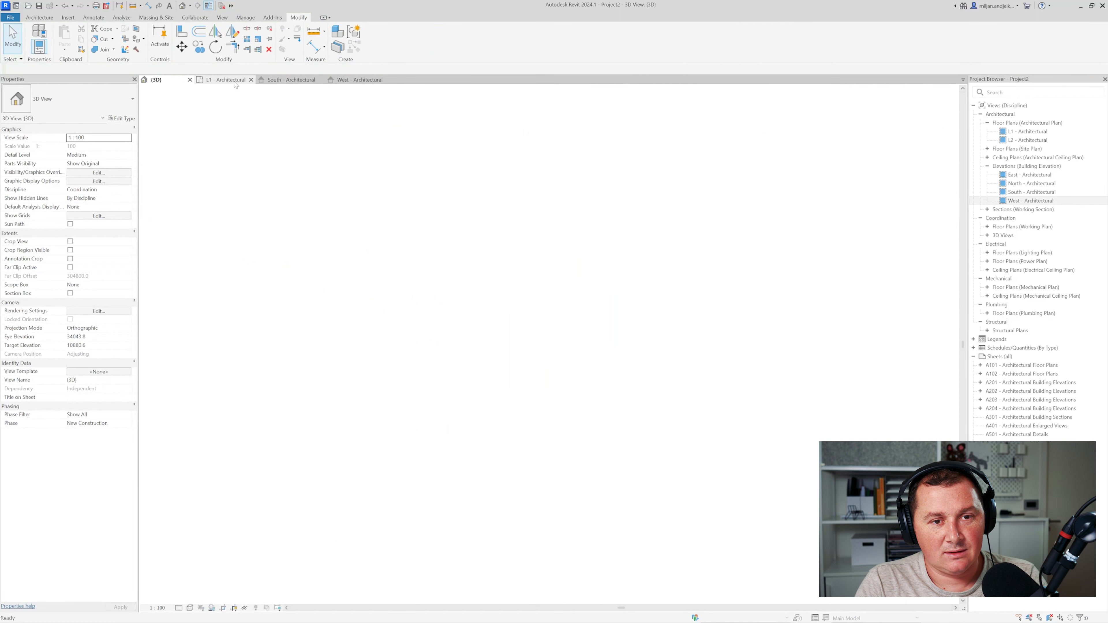
middle_drag(724, 384, 713, 384)
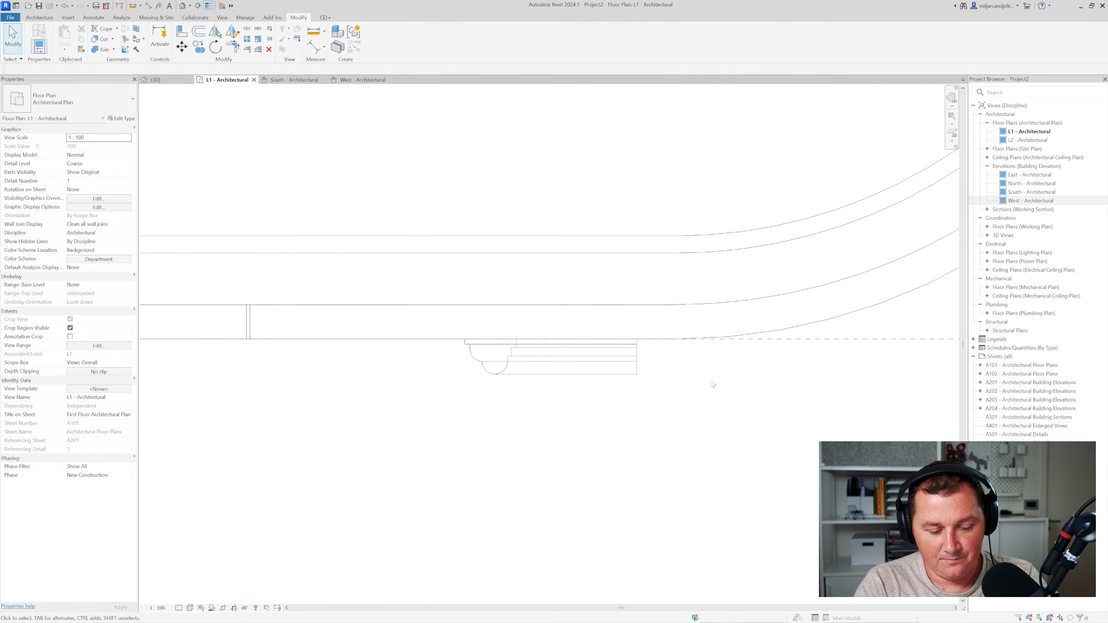
key(d)
key(l)
click(677, 339)
scroll(694, 358, down, 2)
click(678, 480)
key(Escape)
key(Escape)
key(Escape)
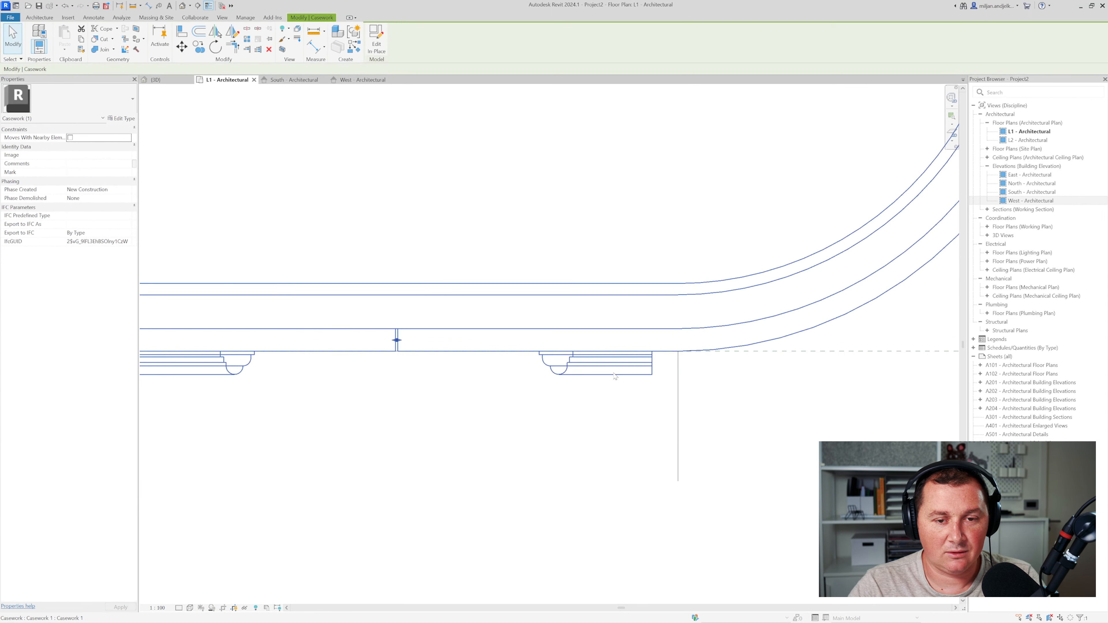
Measure from the new short moulding's outer edge towards the neighbouring panel gap in the plan
key(m)
key(e)
click(539, 352)
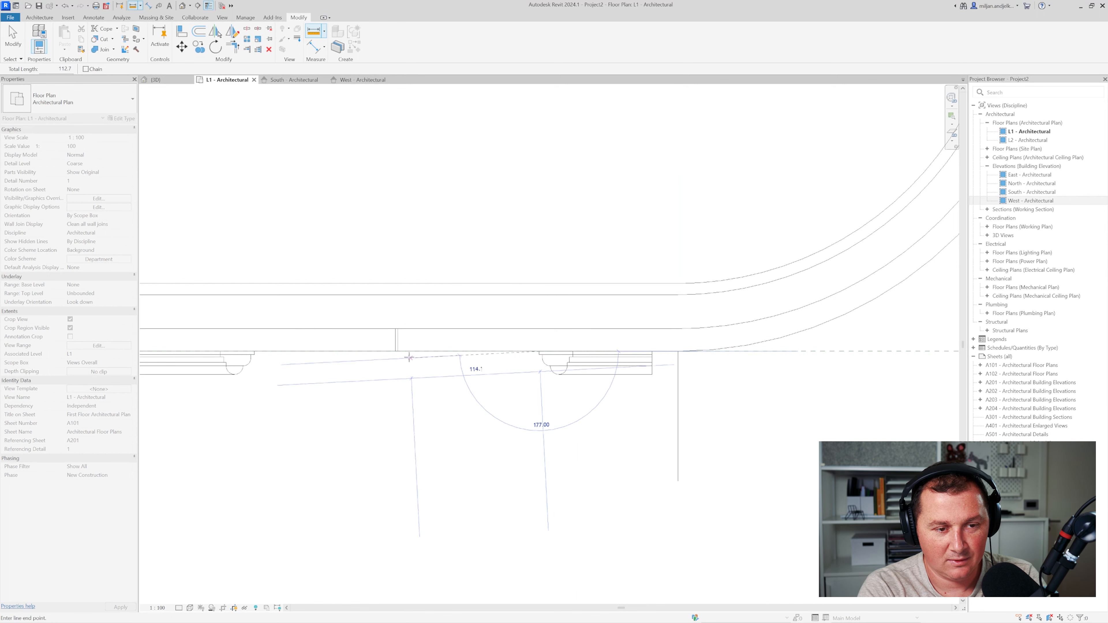
key(Escape)
key(Escape)
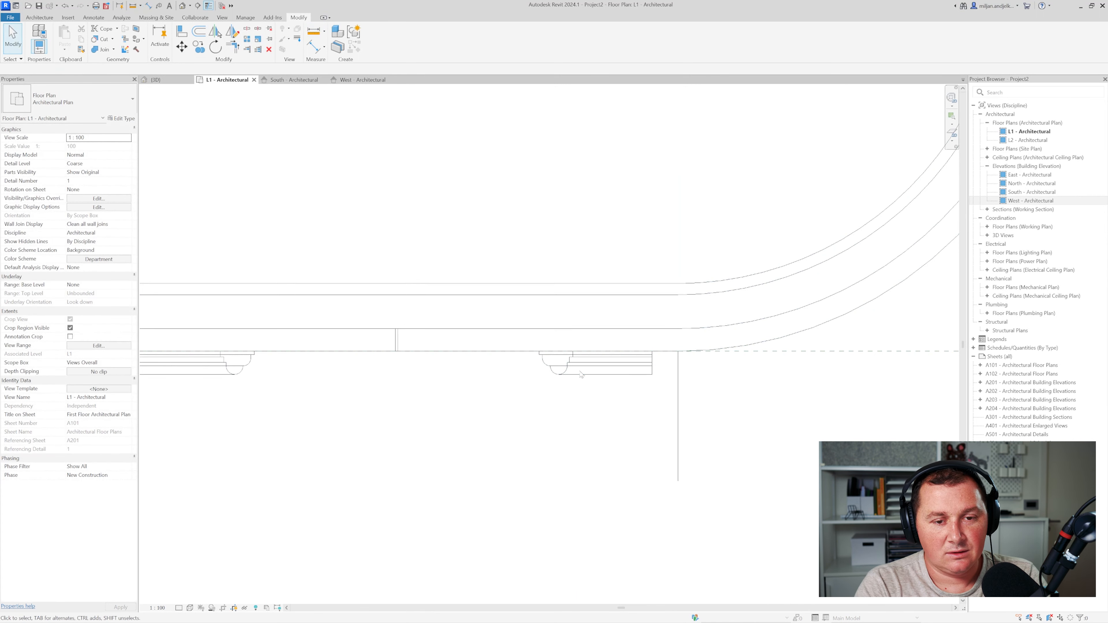
click(456, 283)
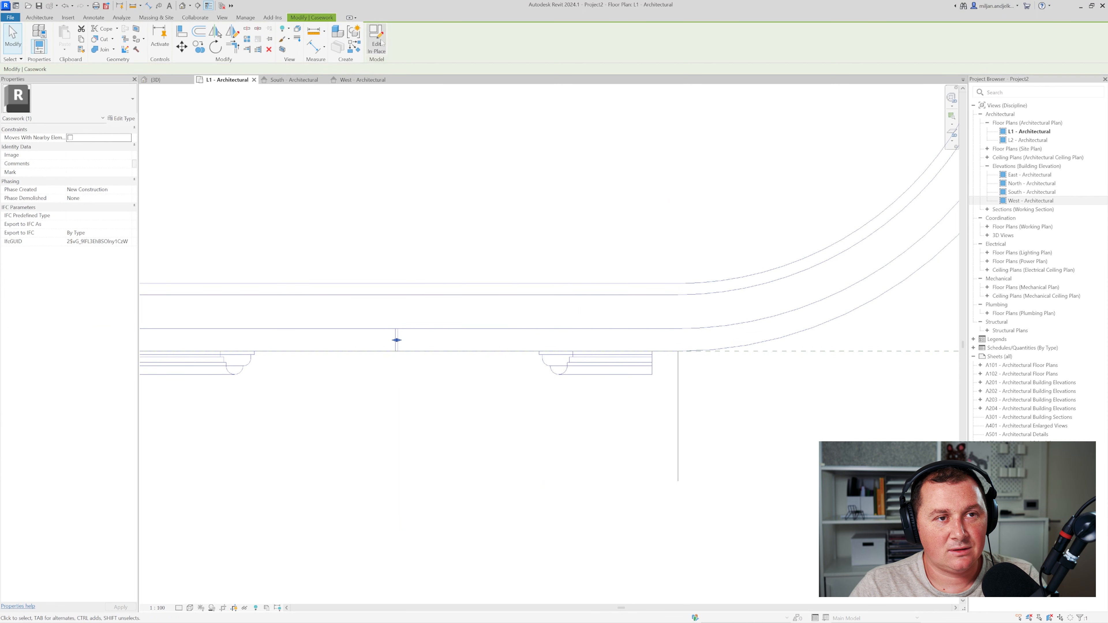
click(368, 46)
click(579, 349)
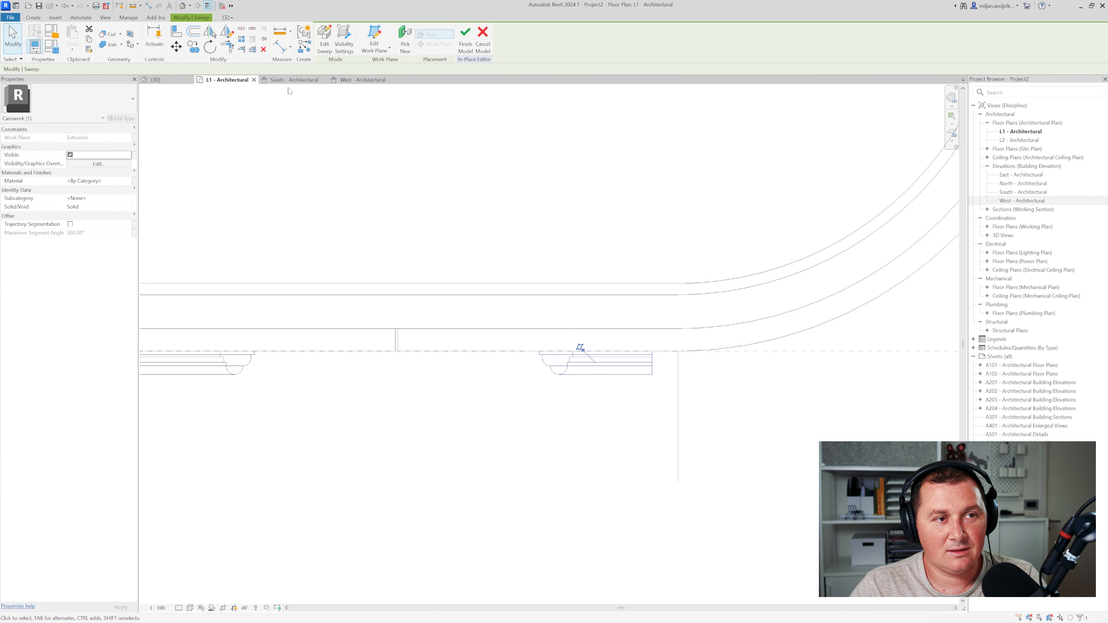
click(290, 87)
click(359, 79)
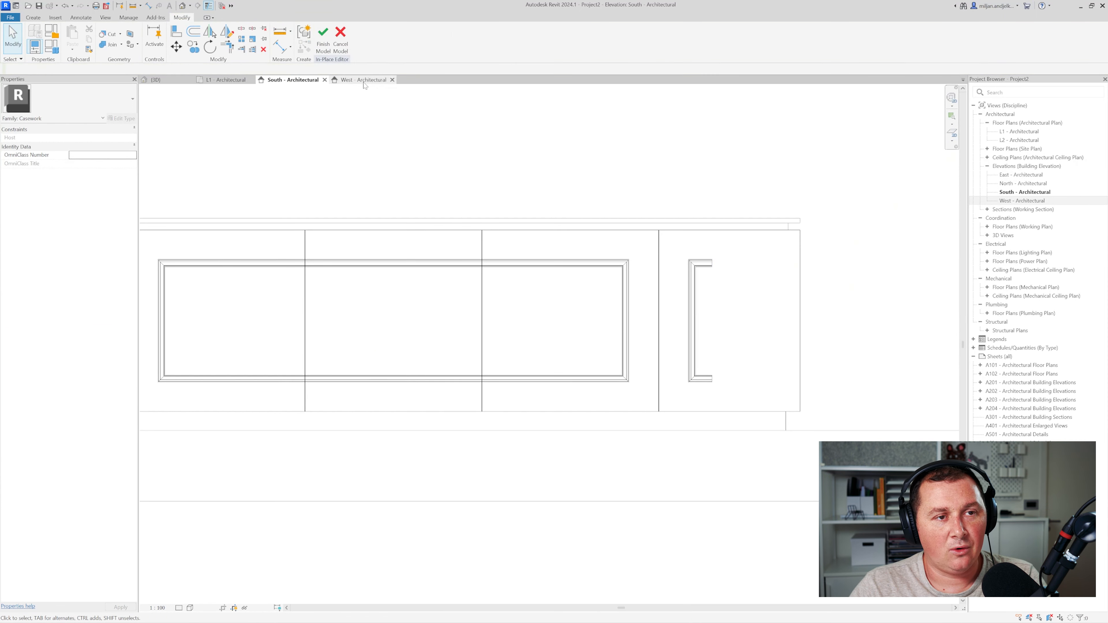
click(340, 38)
click(289, 80)
click(219, 80)
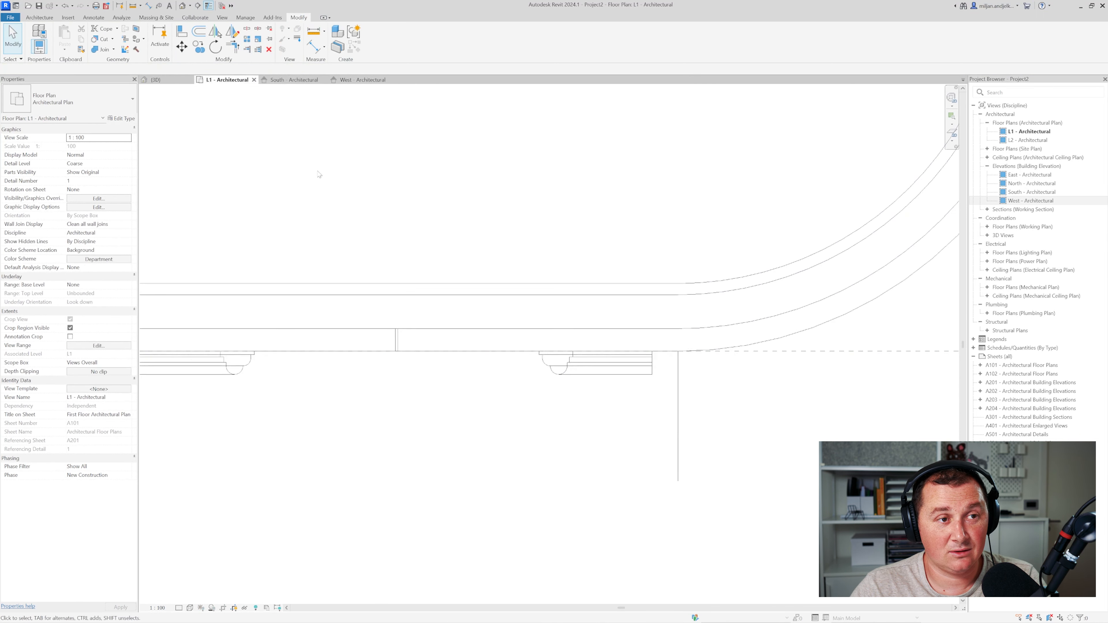
Draw a vertical reference plane in the L1 plan through the start of the rounded corner and open the West elevation
key(r)
key(p)
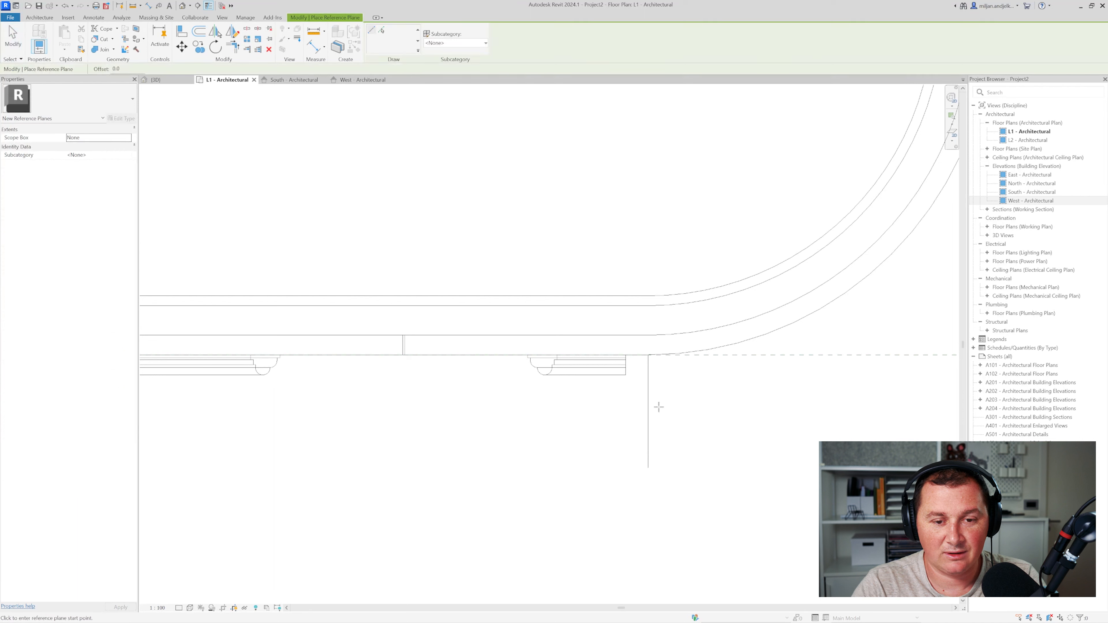
click(649, 411)
click(649, 199)
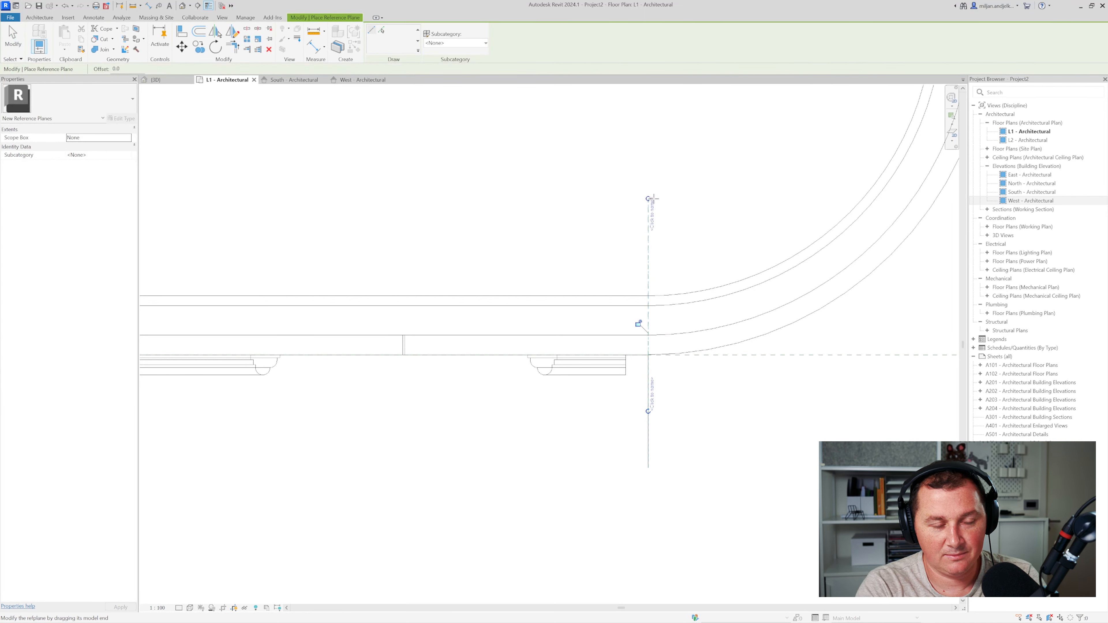
key(Escape)
key(Escape)
click(362, 80)
scroll(468, 336, down, 2)
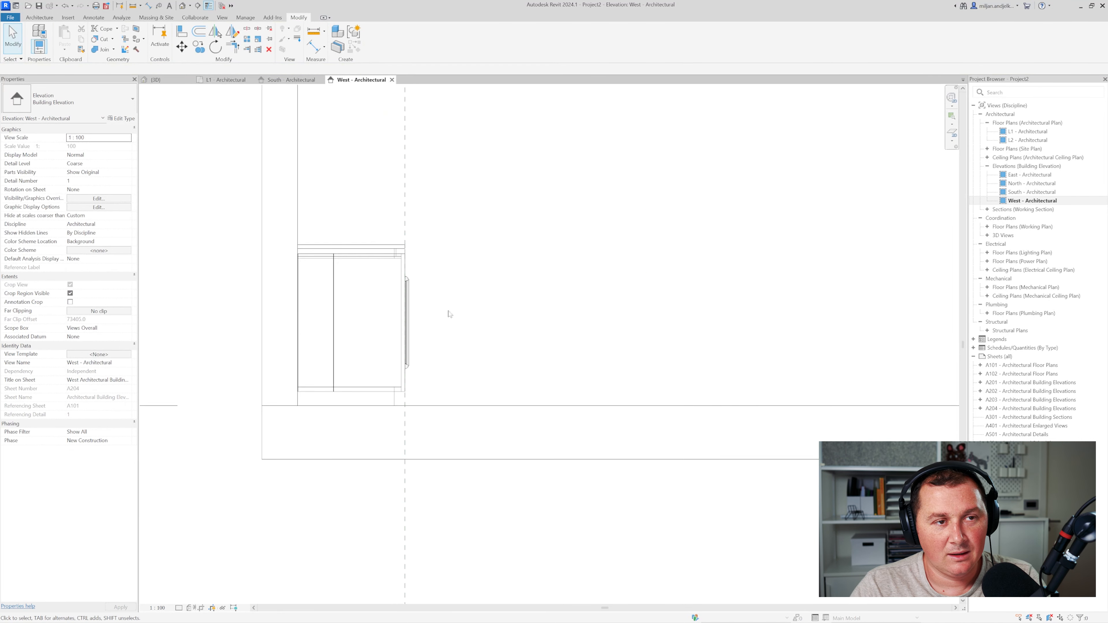
Open the South elevation, edit the cabinet in place and open the short moulding's sweep for editing
click(291, 80)
scroll(668, 306, up, 2)
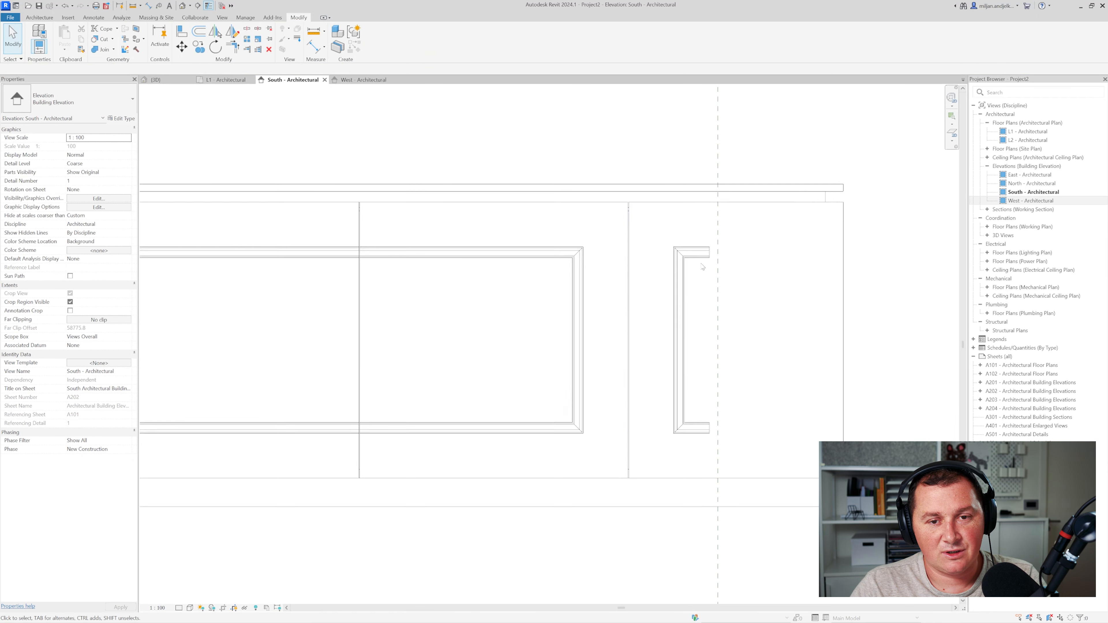
click(674, 306)
middle_drag(675, 306, 437, 300)
click(377, 44)
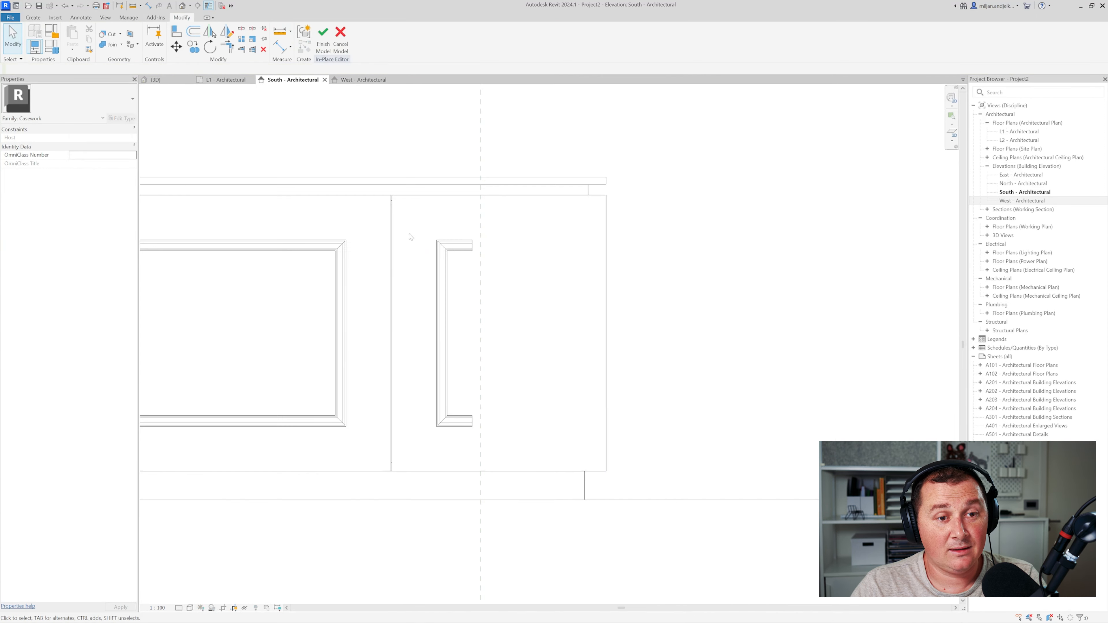
click(450, 248)
click(325, 44)
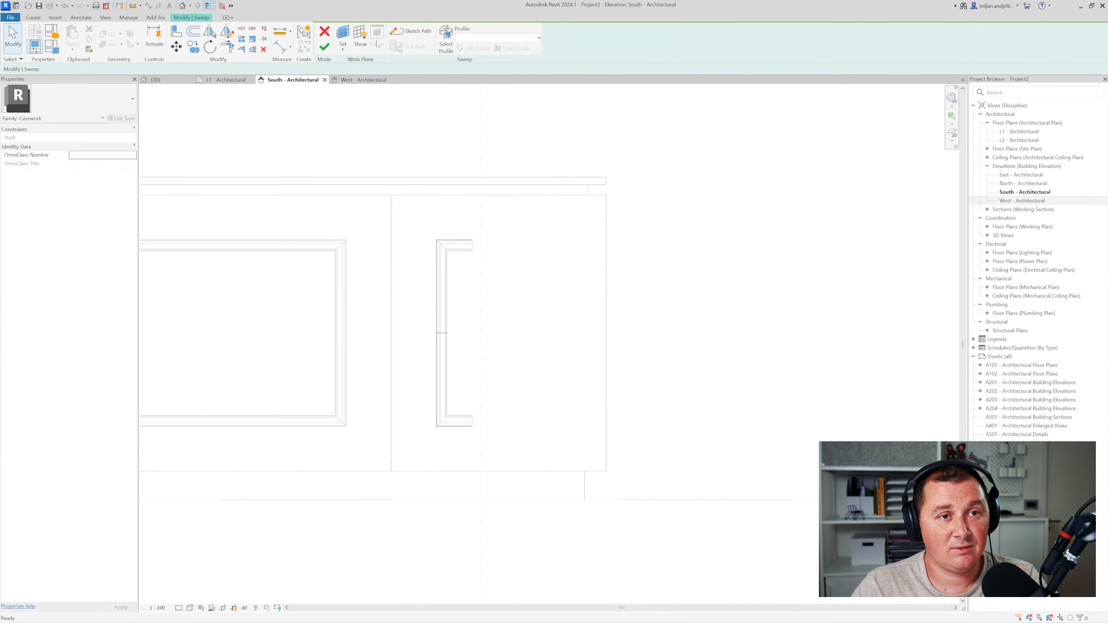
Extend the sweep path's upper and lower lines to the reference plane at the corner start, and finish the sweep
click(411, 31)
click(242, 49)
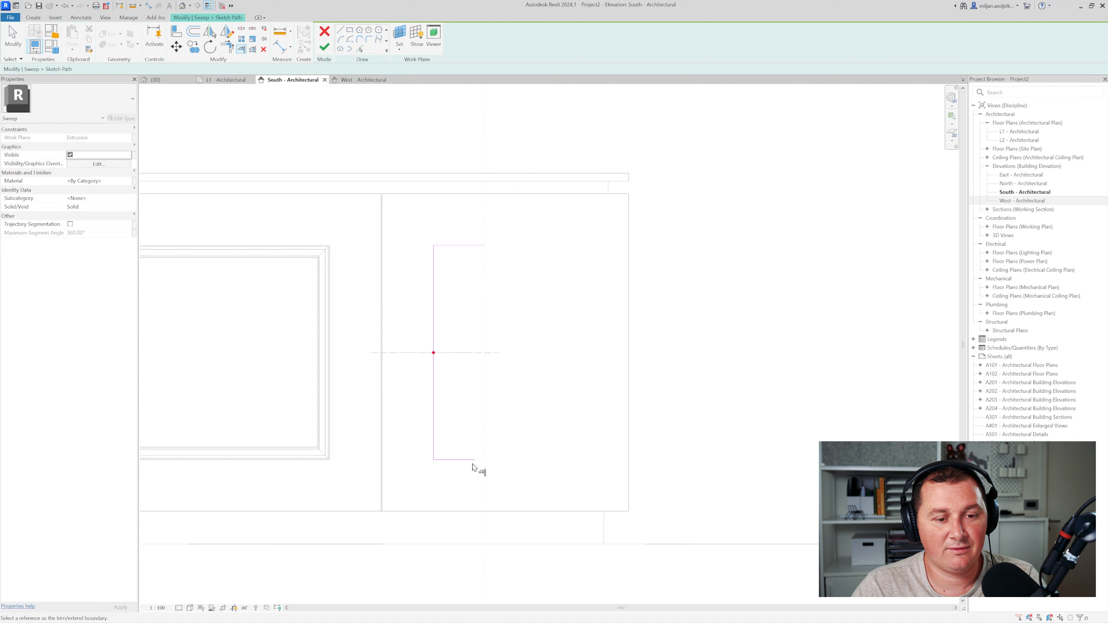
click(484, 447)
click(473, 460)
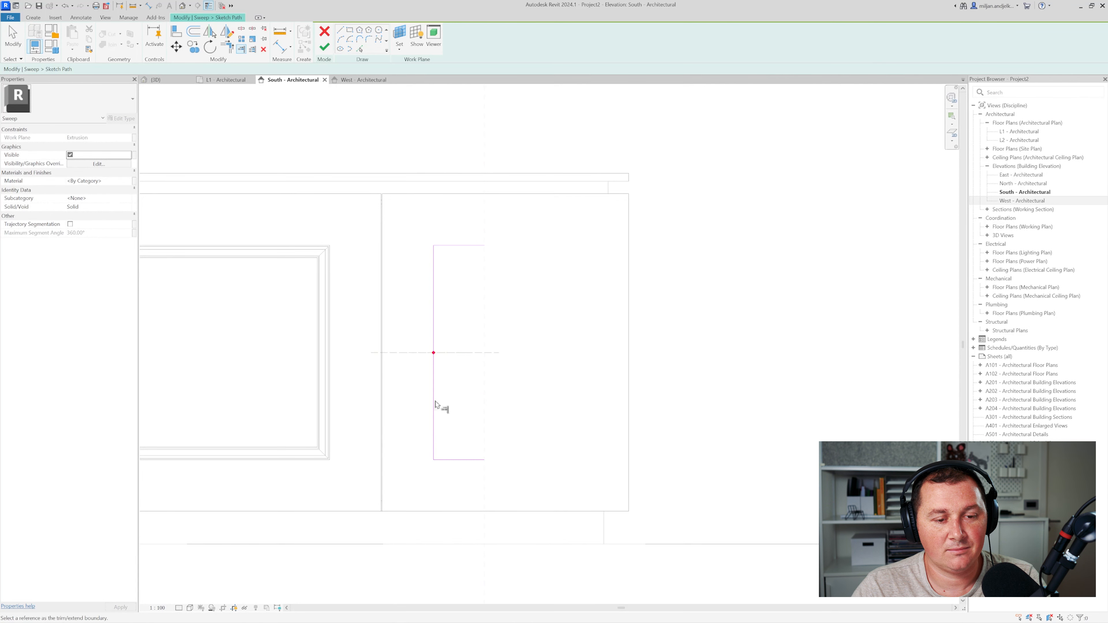
click(325, 46)
click(325, 46)
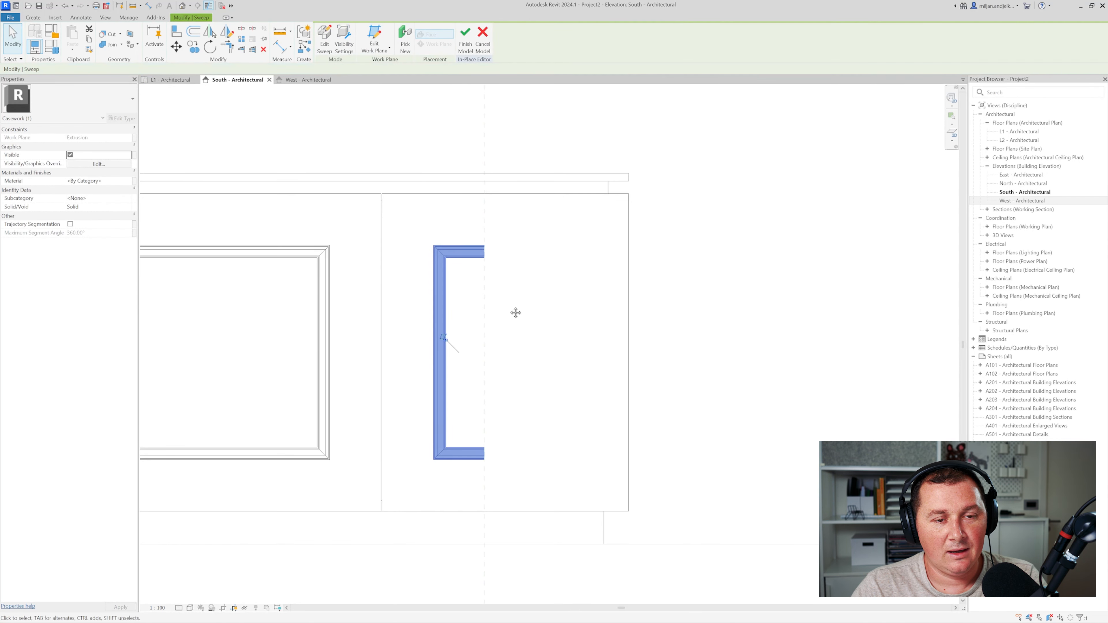
Examine the extended moulding in the L1 plan and in the 3D view around the cabinet's rounded end
middle_drag(516, 312, 496, 325)
scroll(544, 311, up, 2)
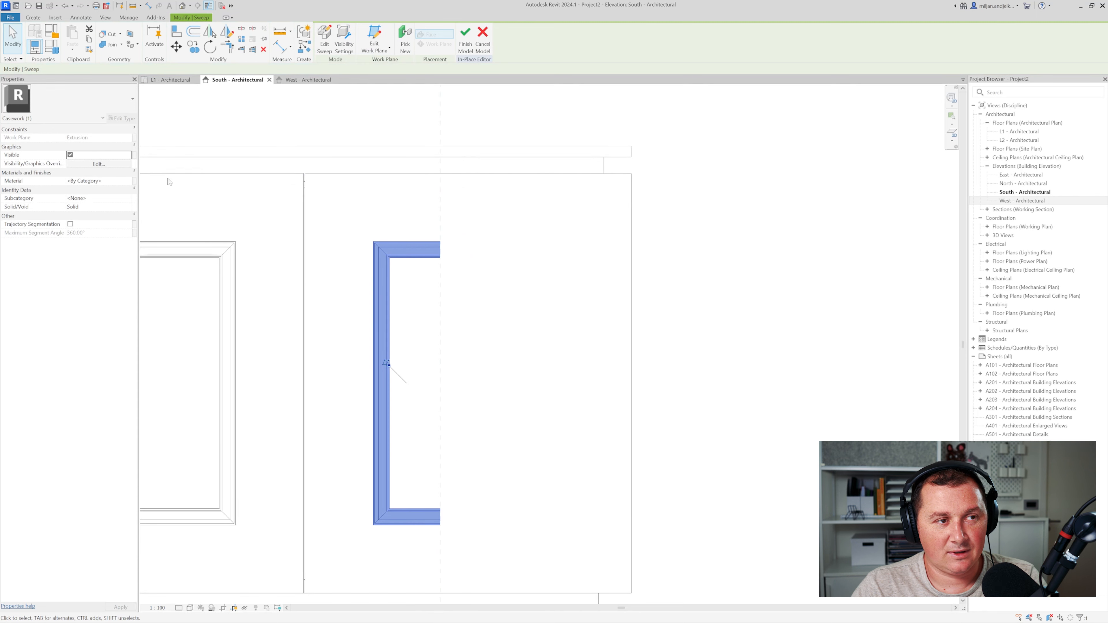
click(172, 80)
middle_drag(499, 327, 582, 450)
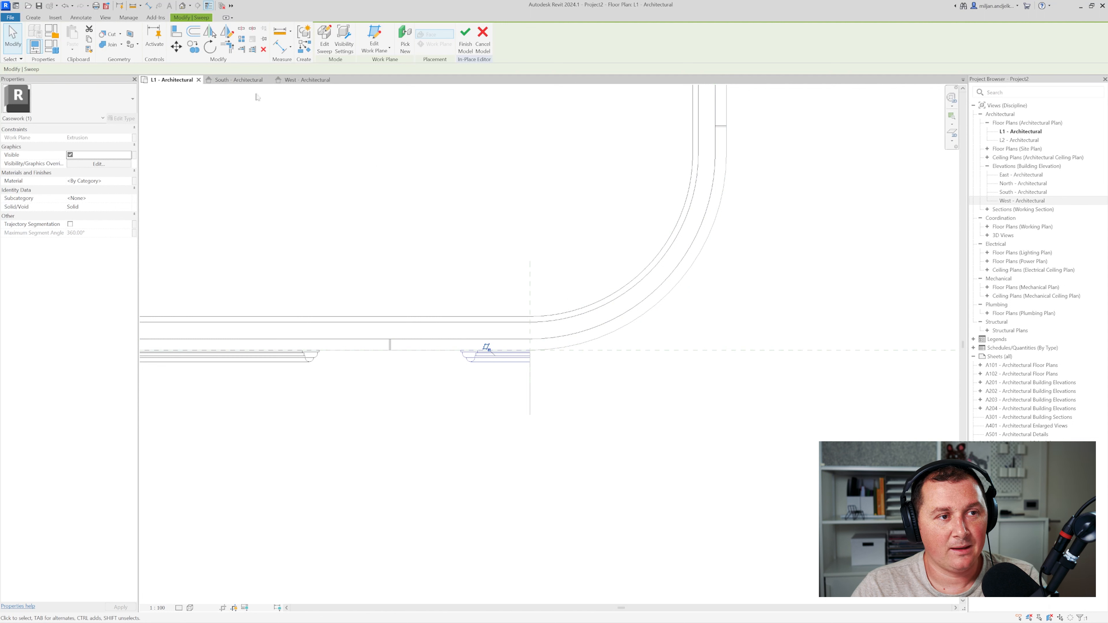
click(189, 6)
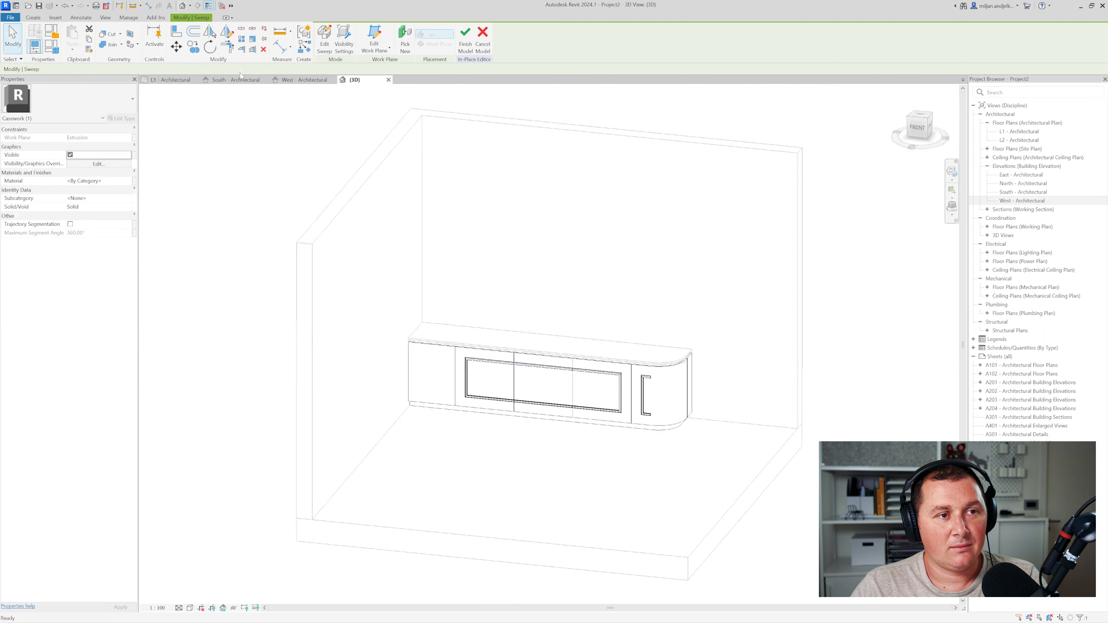
drag(192, 80, 177, 80)
shift+middle_drag(443, 306, 502, 317)
scroll(678, 398, up, 4)
middle_drag(763, 429, 582, 366)
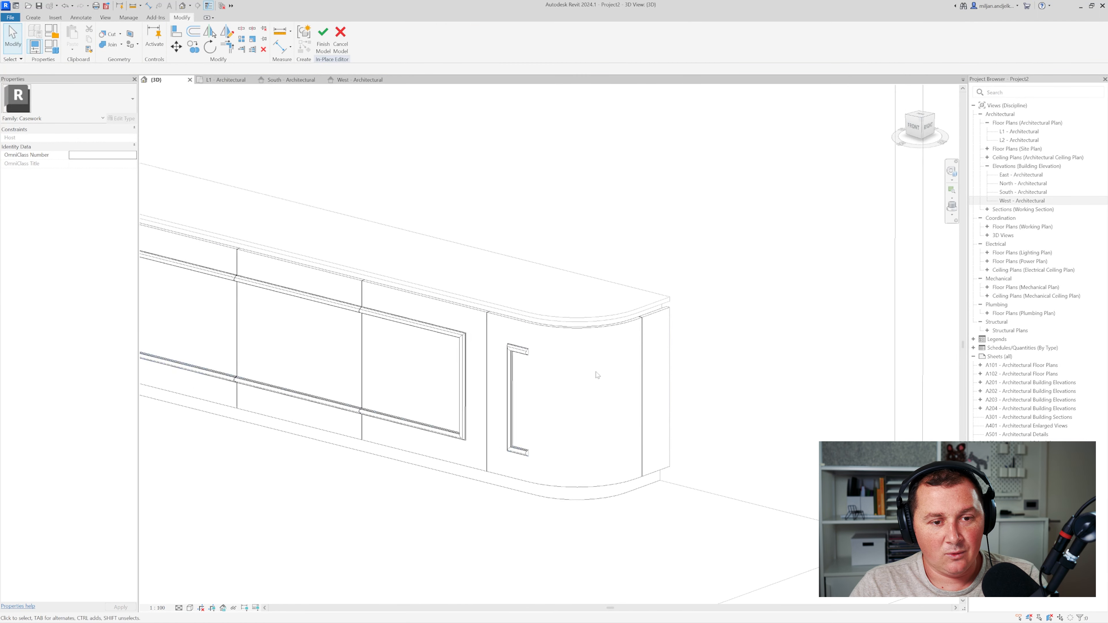
scroll(581, 367, up, 2)
Start a new sweep with a sketched path and pick the cabinet's flat side face as its work plane
click(33, 17)
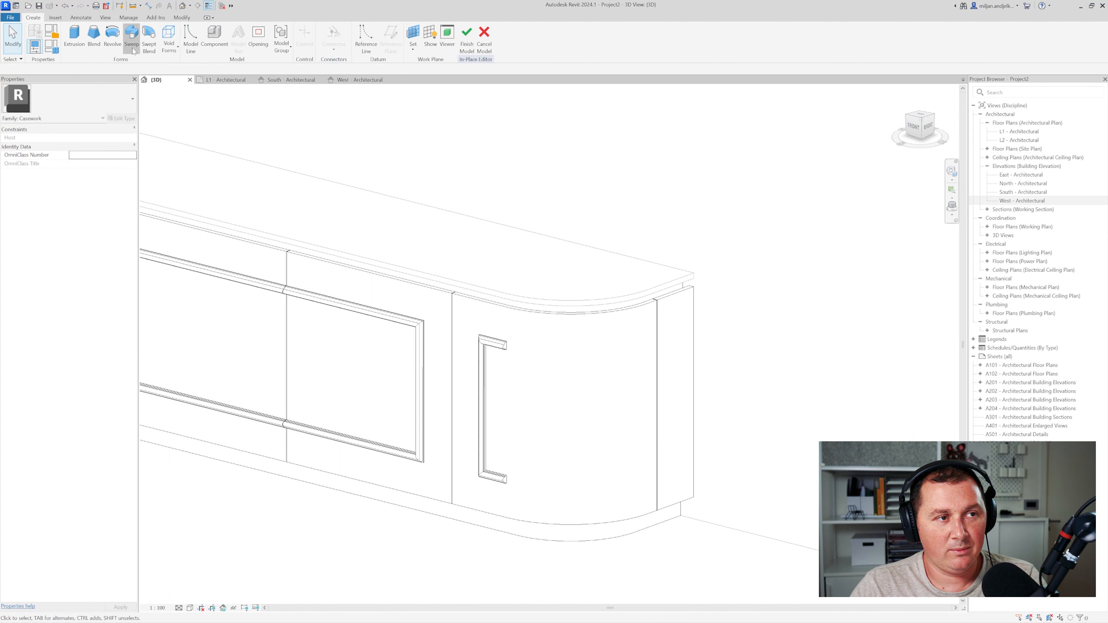
click(133, 51)
click(453, 37)
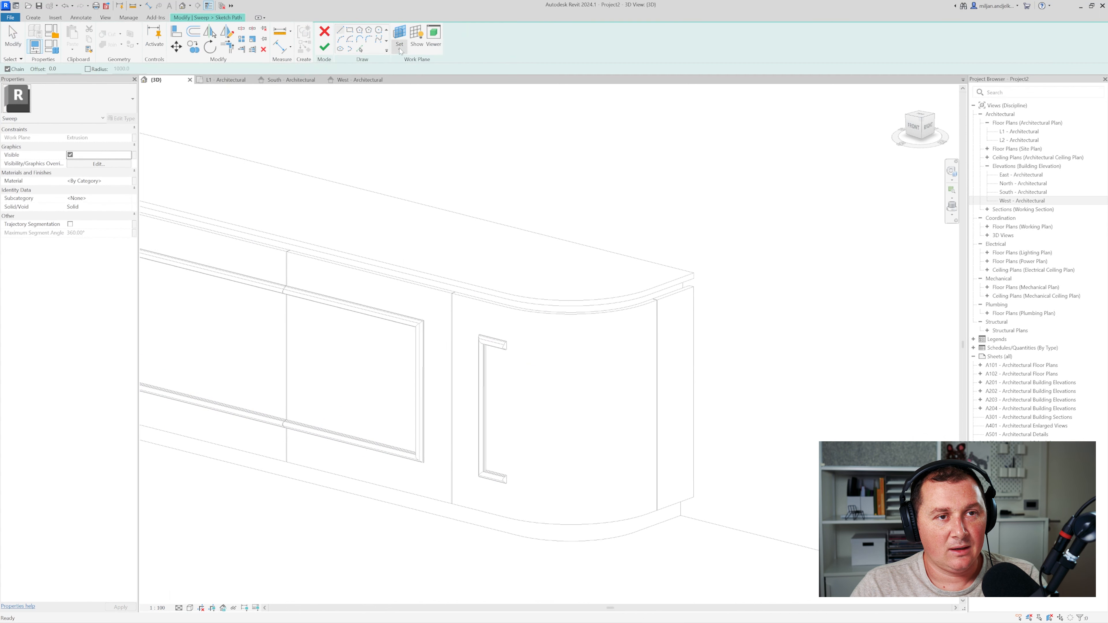
click(400, 43)
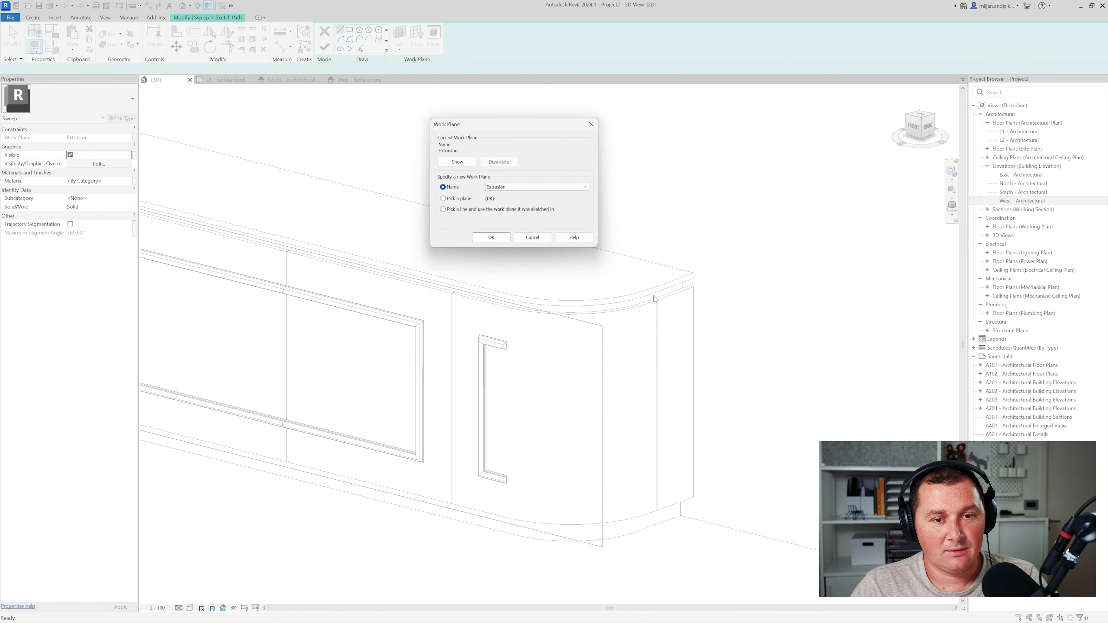
click(488, 238)
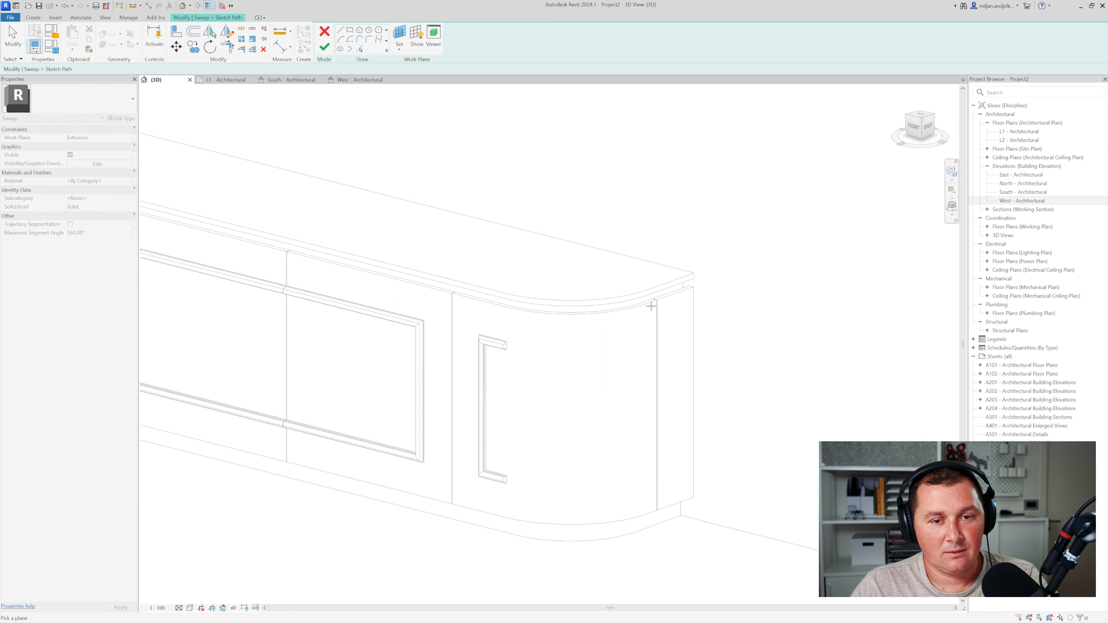
scroll(651, 302, up, 2)
click(651, 302)
scroll(651, 316, down, 4)
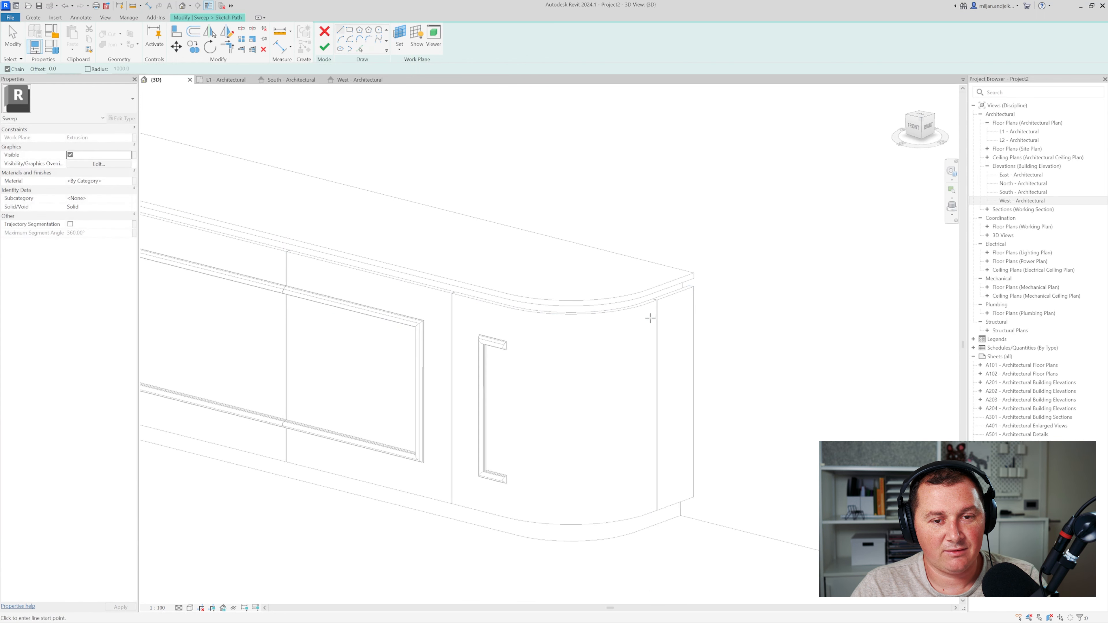
Create the path from the side face's rear, upper and lower edges offset 125 mm inwards, with the corners joined
click(359, 49)
shift+middle_drag(581, 354, 595, 488)
scroll(676, 327, up, 2)
shift+middle_drag(672, 328, 561, 240)
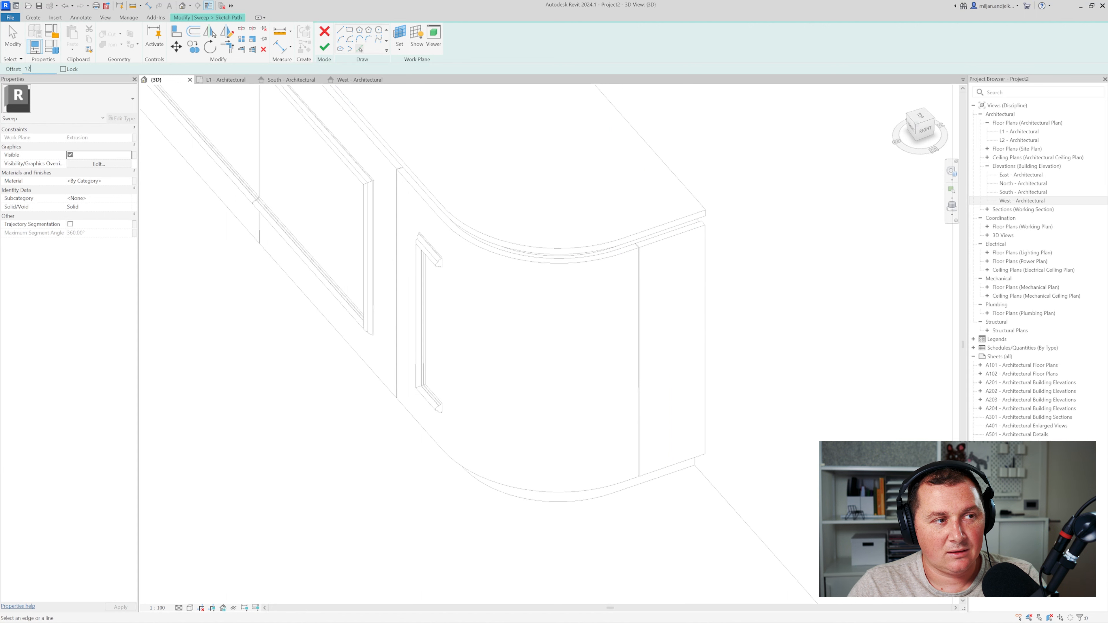
click(704, 275)
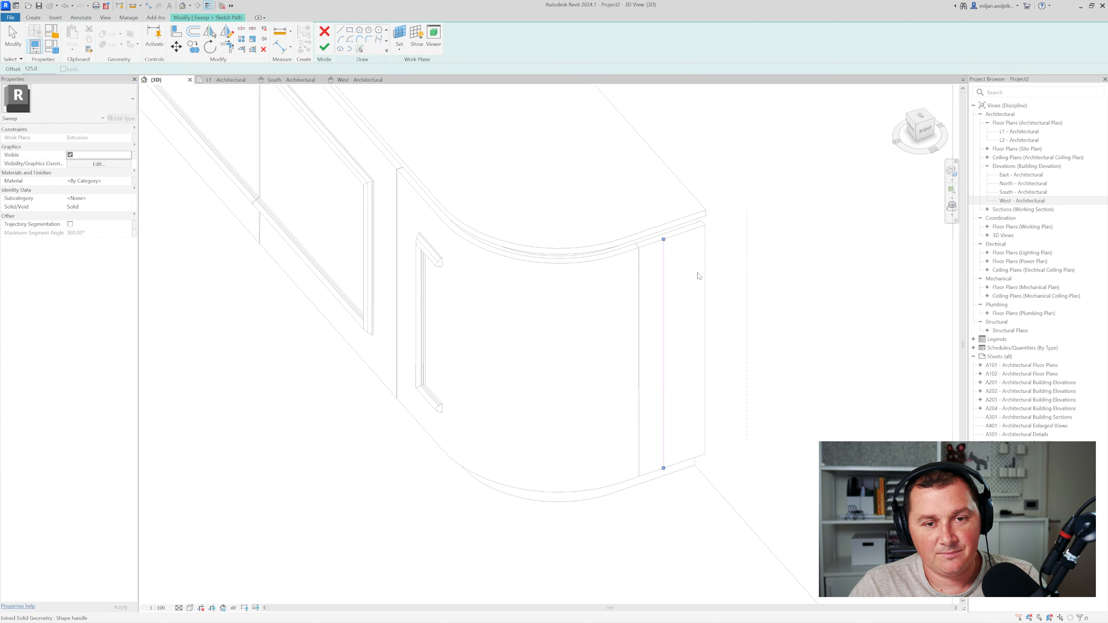
click(660, 474)
Shorten the path's upper and lower lines to about 125 mm each and finish the path
click(577, 307)
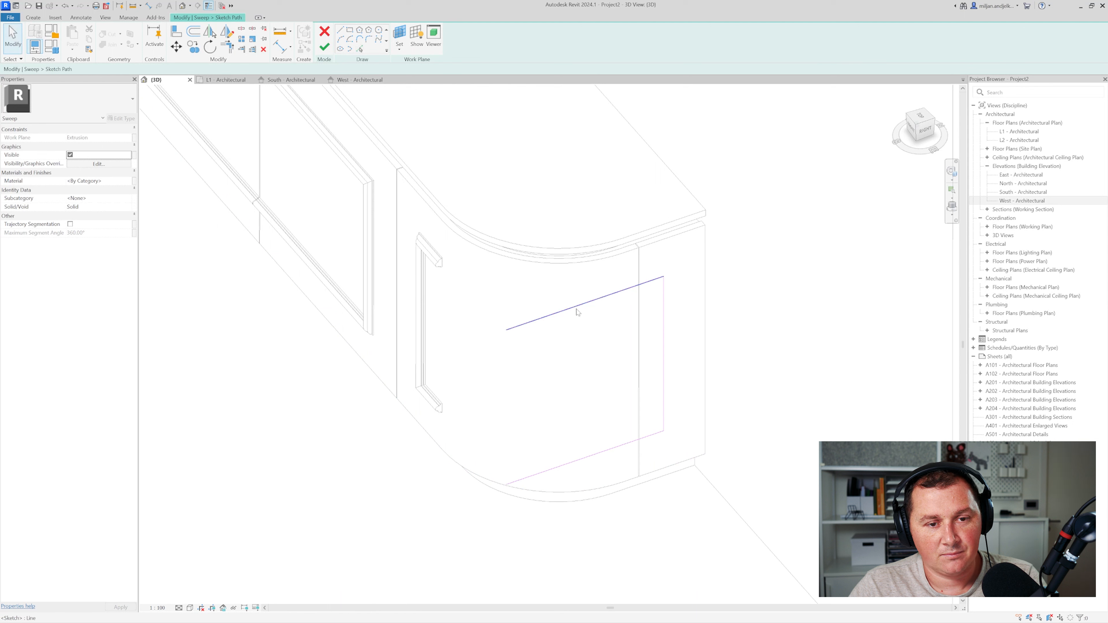
drag(568, 315, 612, 292)
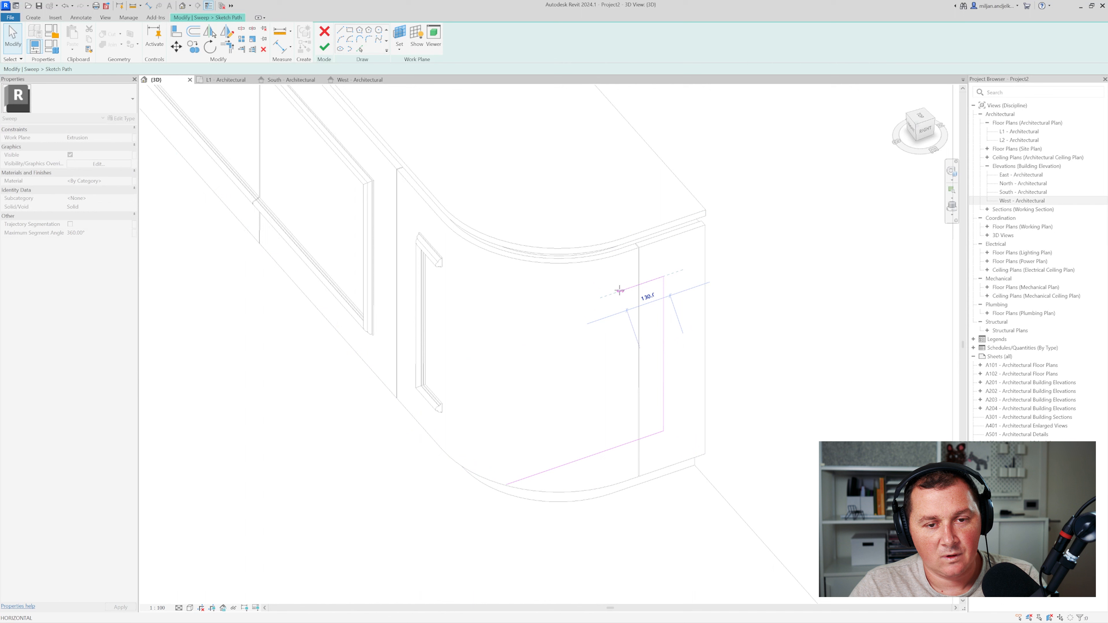
key(Return)
click(563, 466)
drag(506, 484, 581, 460)
key(Return)
click(557, 406)
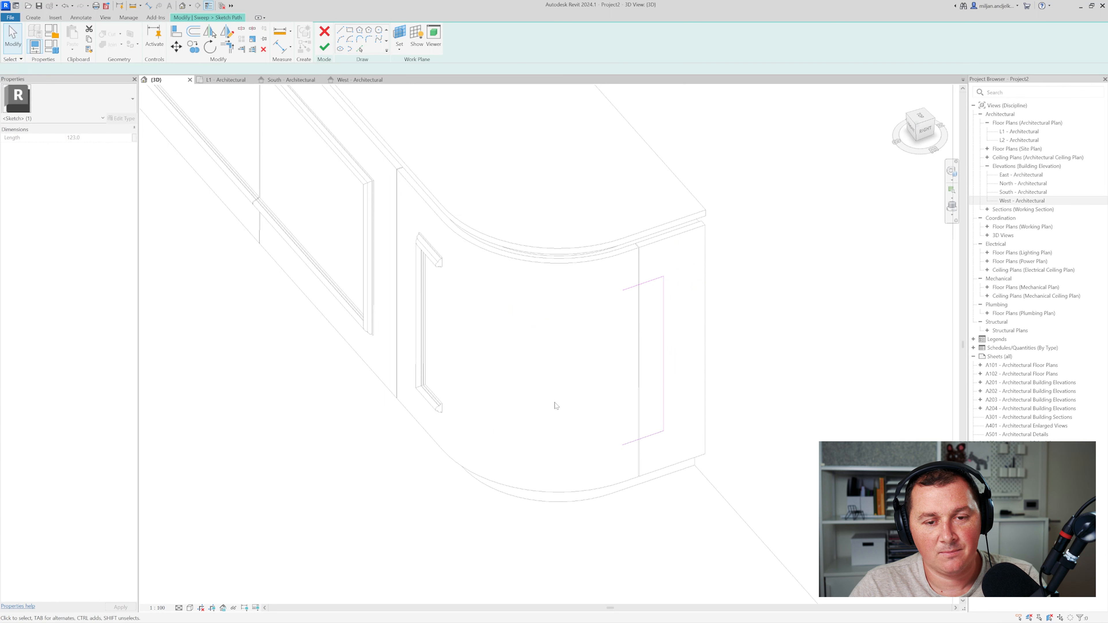
scroll(350, 106, up, 1)
click(325, 48)
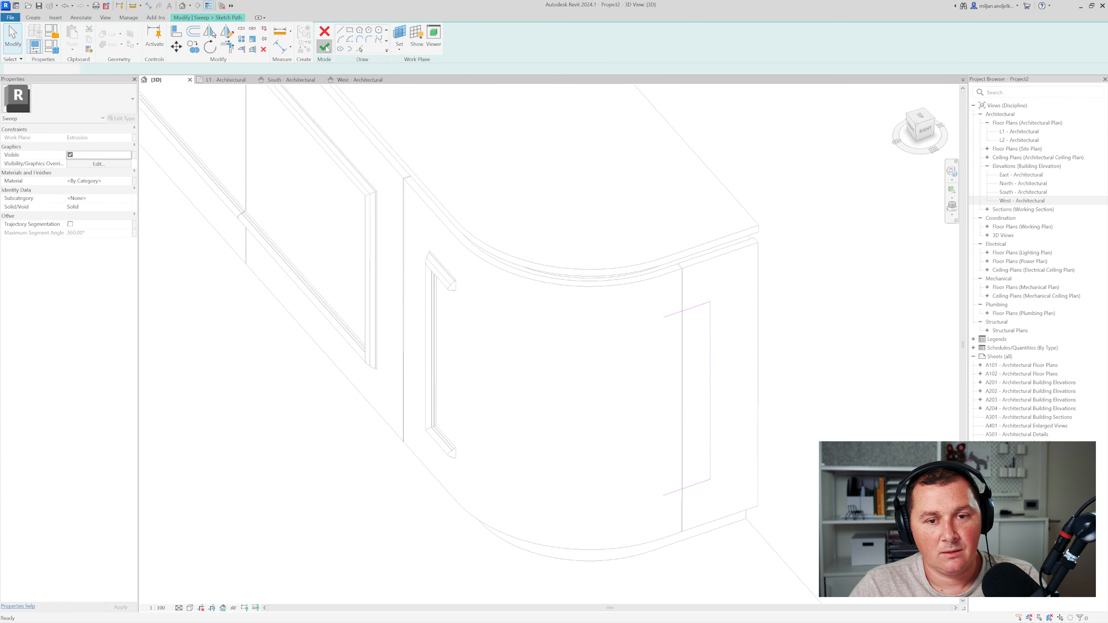
Edit the sweep's profile in the L1 plan and trace the short front moulding's outline with picked lines
click(234, 82)
scroll(549, 283, up, 5)
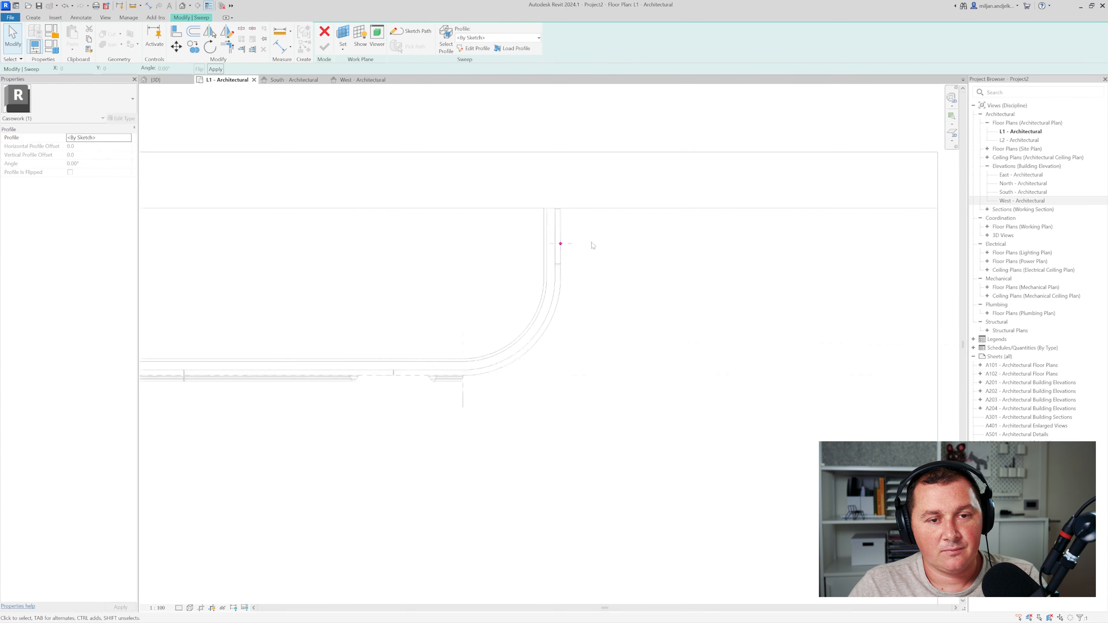
scroll(404, 405, up, 4)
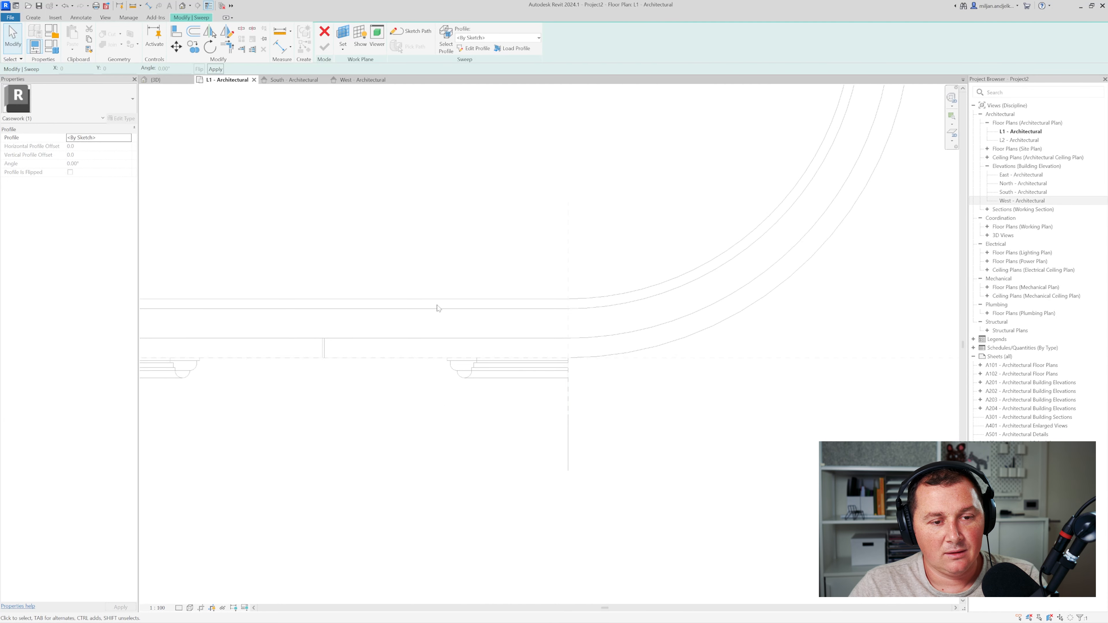
click(473, 48)
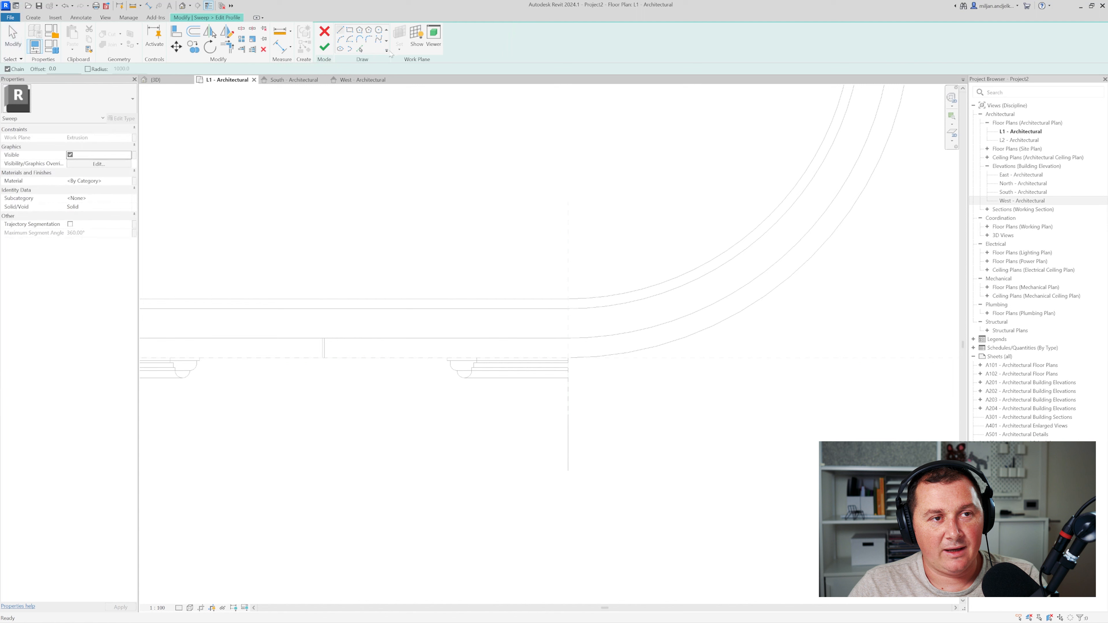
scroll(391, 364, up, 5)
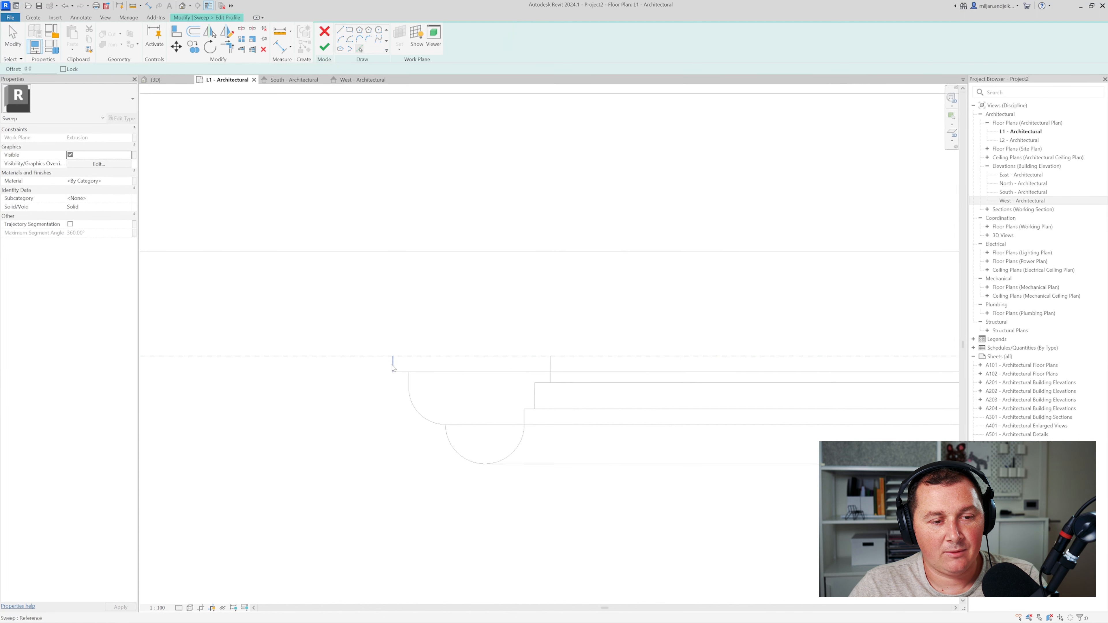
click(404, 379)
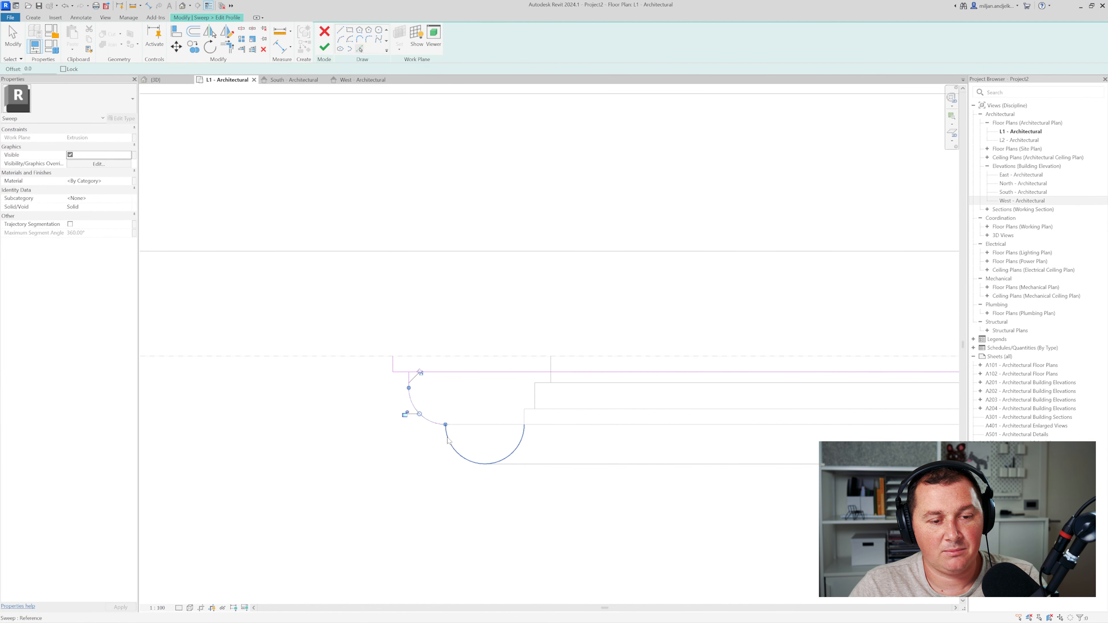